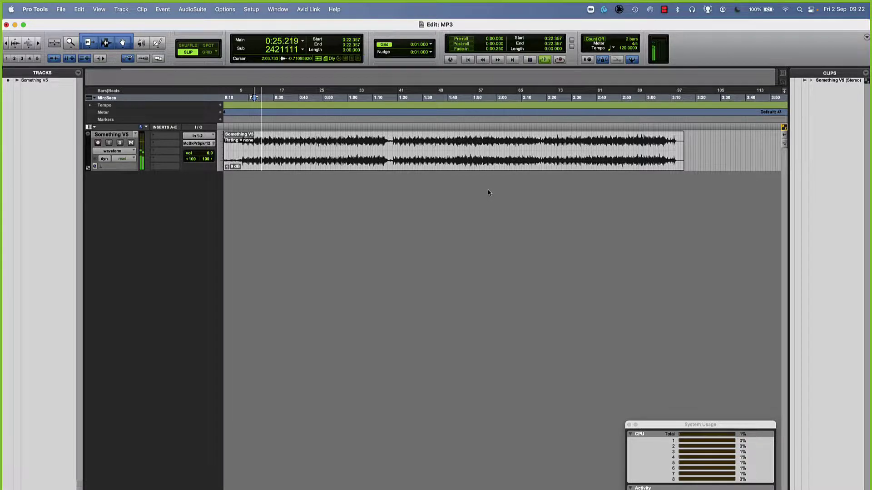
# Stop playback and move the Something V5 clip to the very start of the session.
pyautogui.hscroll(-3, 489, 191)
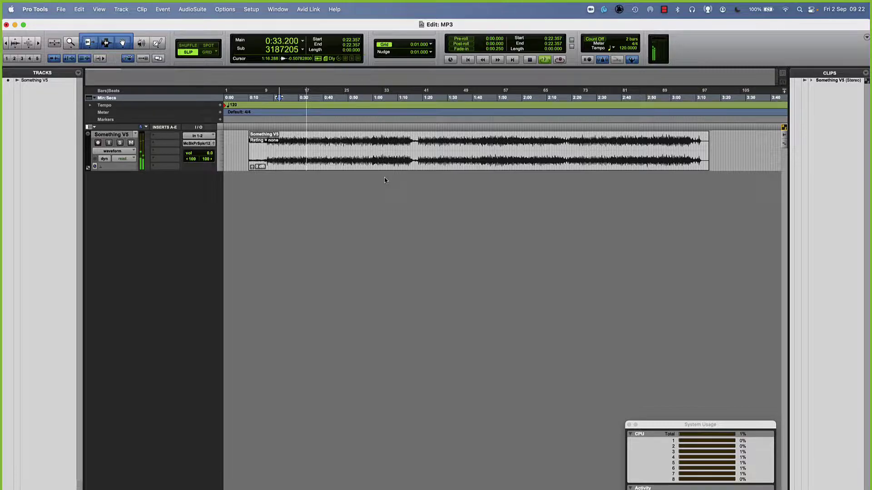
pyautogui.press('space')
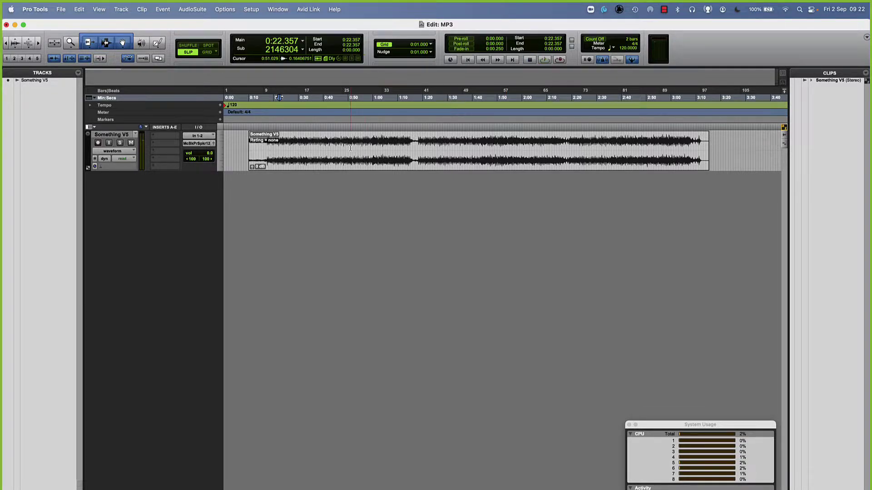
pyautogui.moveTo(365, 157); pyautogui.dragTo(326, 160)
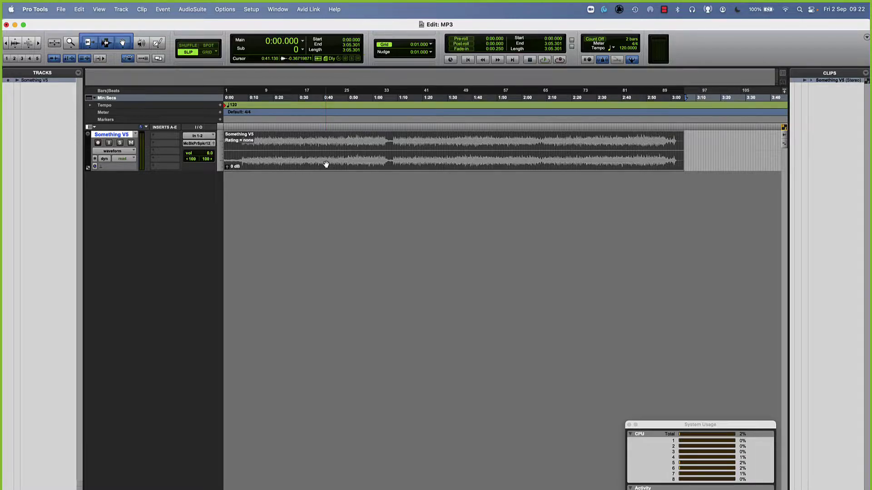
# Start an offline MP3 bounce of the mix as SomethingMP3 with a 48 kHz sample rate, saved in the session's Bounced Files folder.
pyautogui.press('super+alt+b')
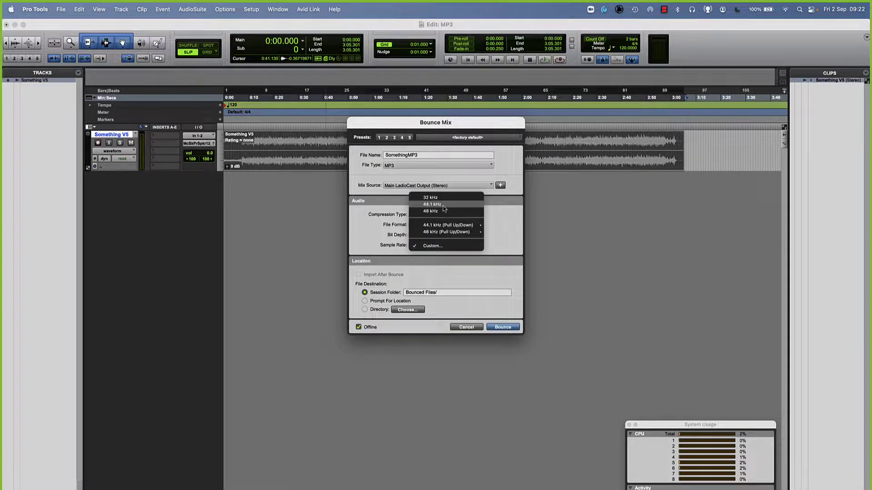
pyautogui.click(443, 205)
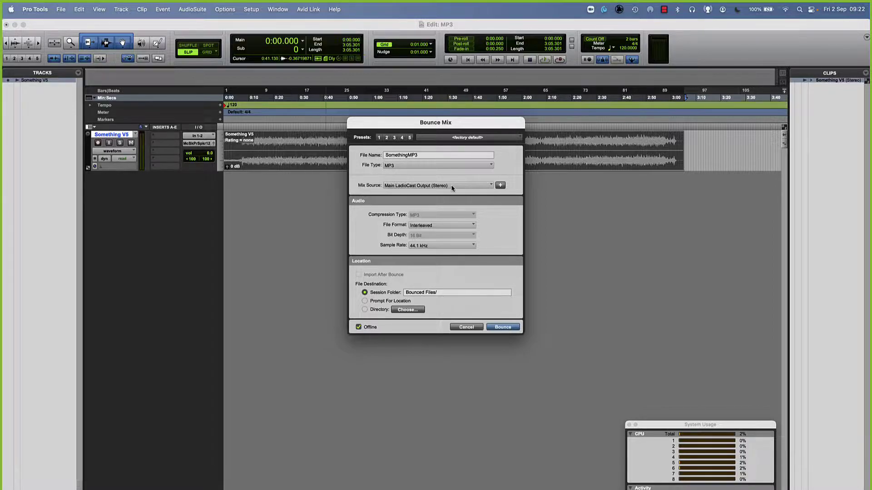
pyautogui.click(445, 243)
pyautogui.click(451, 252)
pyautogui.click(508, 325)
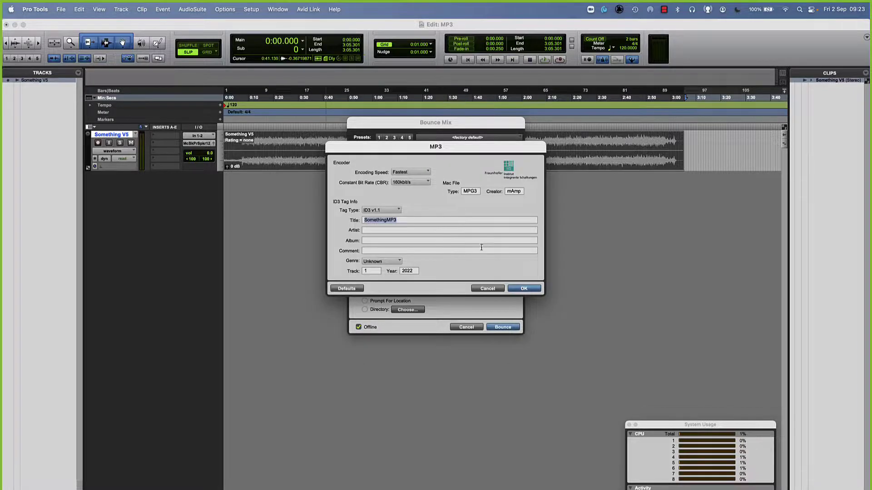
# Set the MP3 encoder's constant bit rate to 320 kbit/s and run the bounce.
pyautogui.click(404, 182)
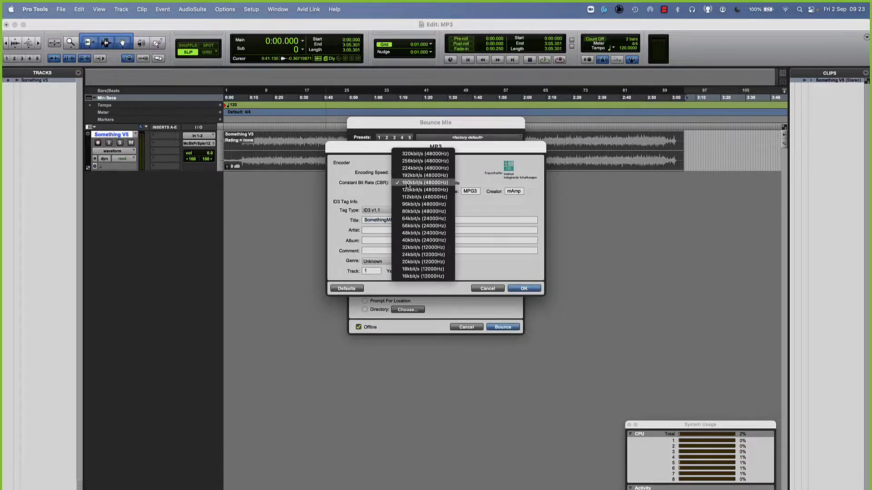
pyautogui.click(408, 151)
pyautogui.click(528, 288)
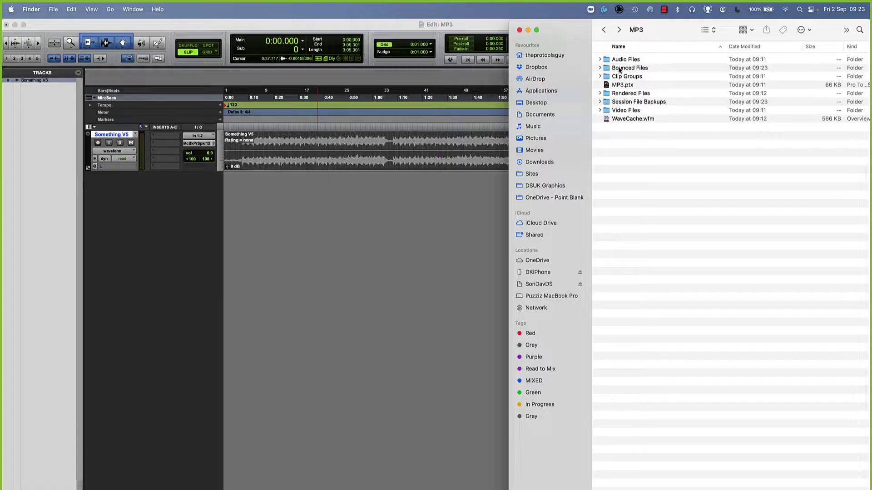
# Import SomethingMP3.mp3 from the Bounced Files folder onto a new track below Something V5 and align its clip to the session start.
pyautogui.doubleClick(620, 67)
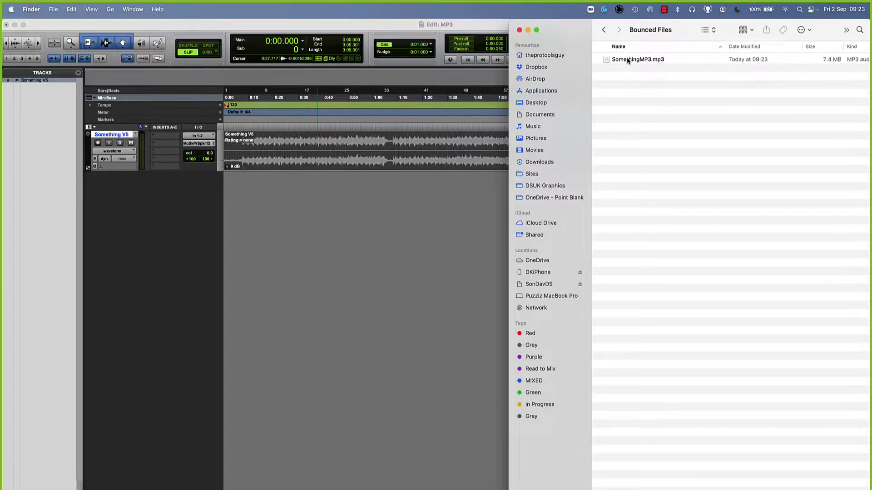
pyautogui.moveTo(628, 60); pyautogui.dragTo(262, 190)
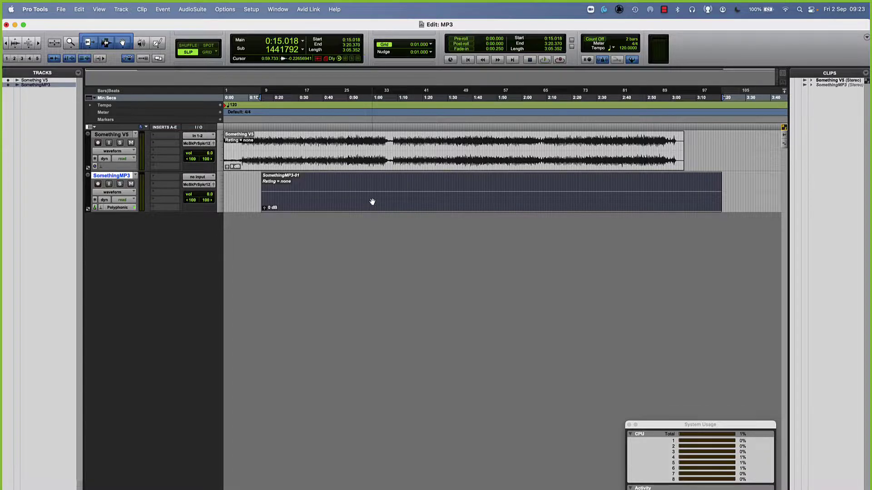
pyautogui.moveTo(373, 202); pyautogui.dragTo(154, 207)
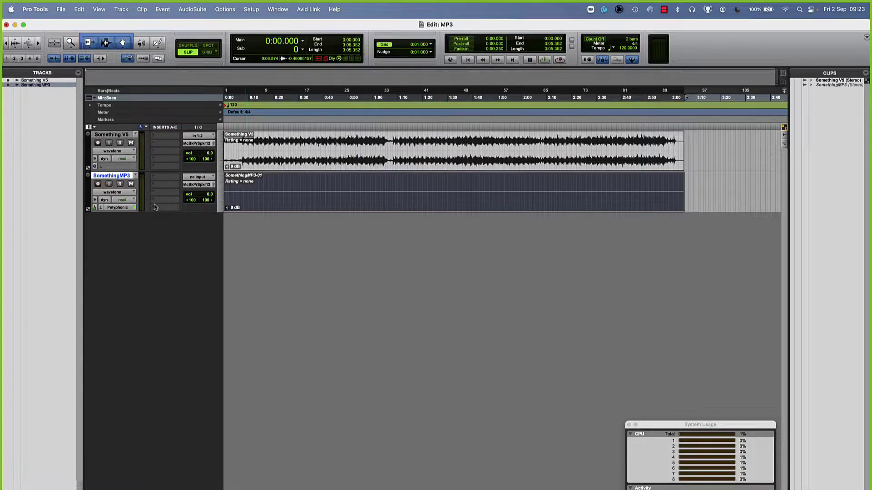
# Turn off the Polyphonic Elastic Audio processing on the SomethingMP3 track.
pyautogui.click(100, 210)
pyautogui.click(180, 194)
# Examine the ends of the Something V5 and SomethingMP3 clips up close to compare where they finish.
pyautogui.scroll(2, 591, 201)
pyautogui.scroll(3, 591, 201)
pyautogui.scroll(2, 592, 201)
pyautogui.press('End')
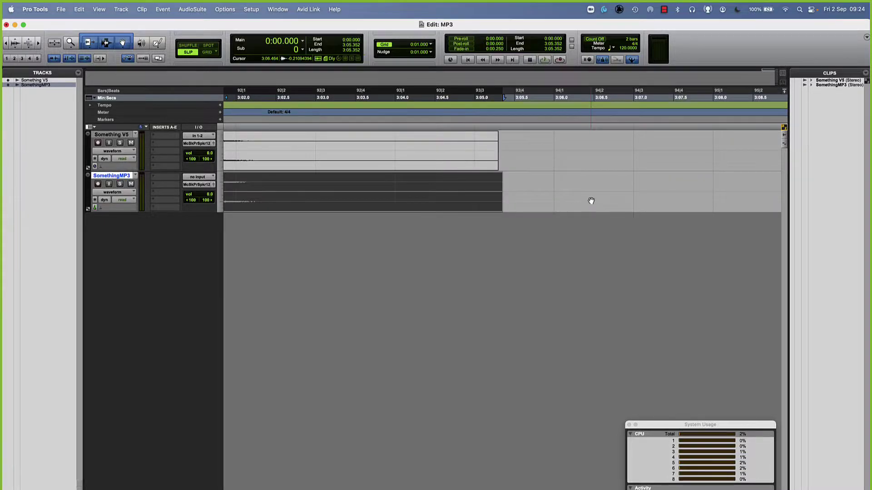
pyautogui.scroll(4, 592, 202)
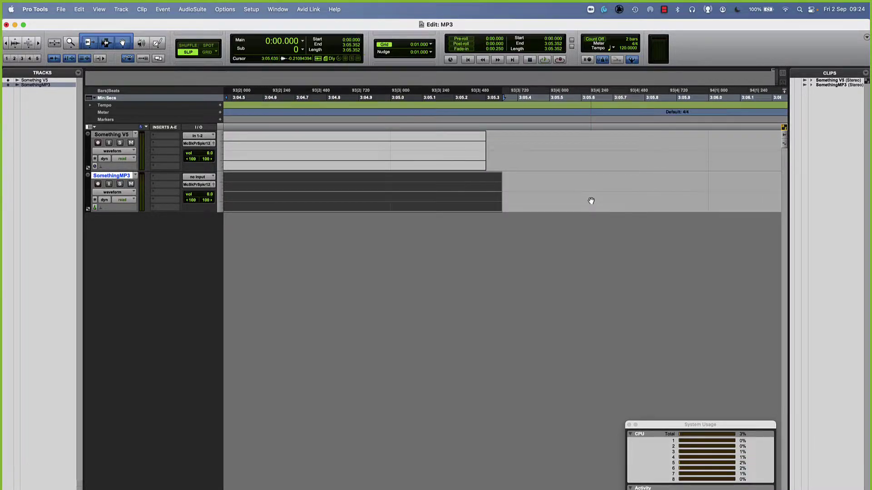
# Compare the timing of the enlarged Something V5 and SomethingMP3 waveforms across the first few seconds.
pyautogui.press('Home')
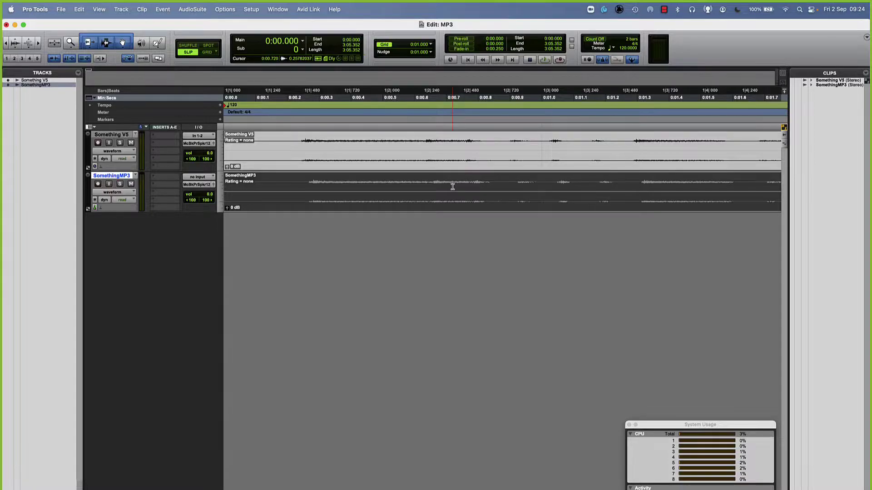
pyautogui.press('super+alt+bracketright')
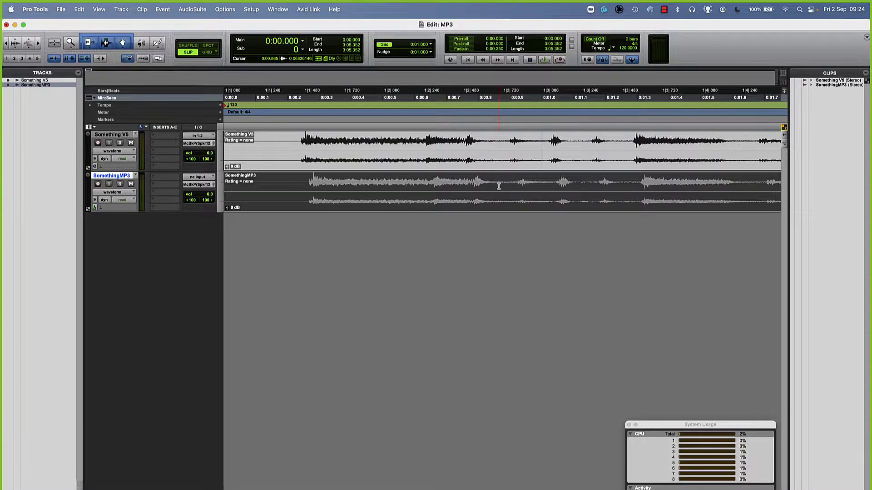
pyautogui.hscroll(10, 499, 186)
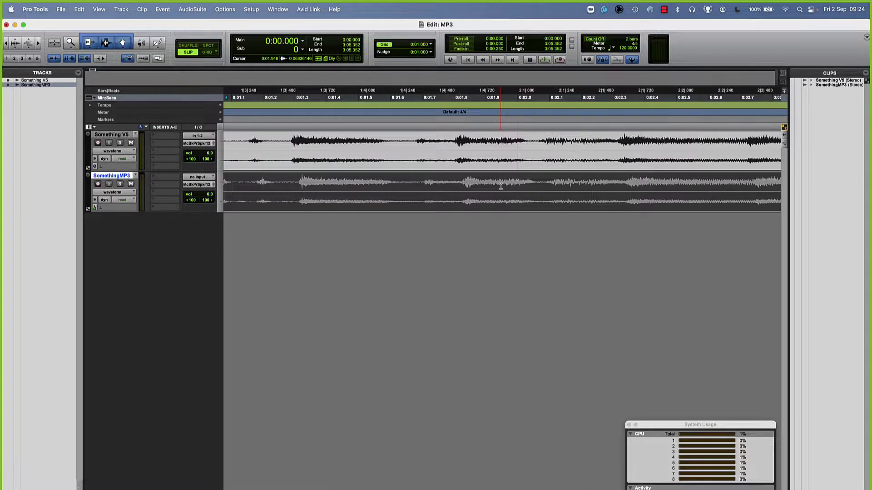
pyautogui.hscroll(6, 500, 186)
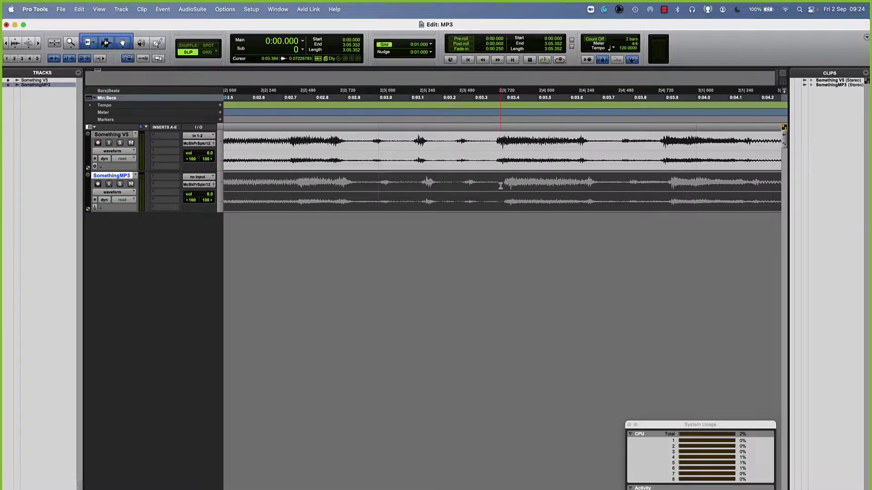
pyautogui.hscroll(5, 499, 185)
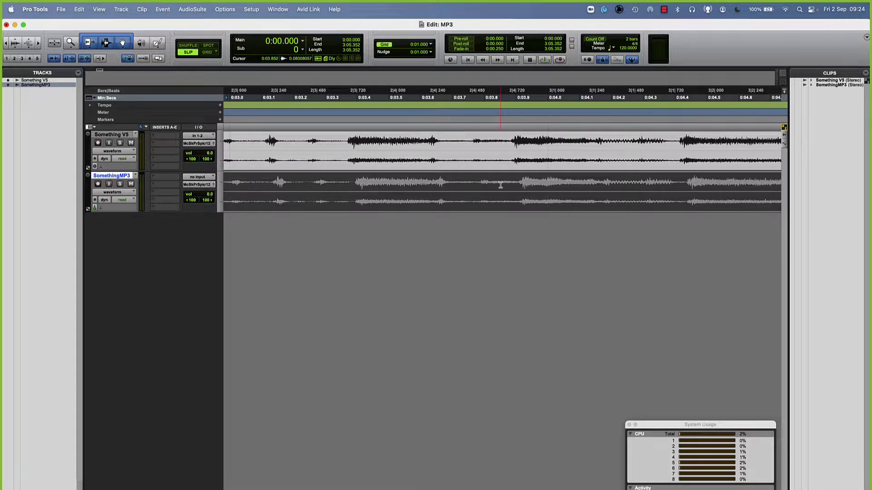
pyautogui.hscroll(3, 500, 185)
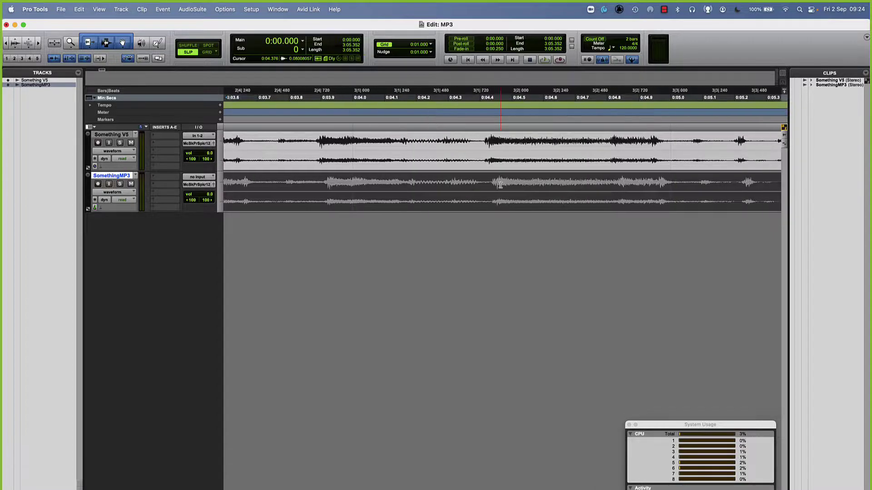
pyautogui.hscroll(4, 499, 185)
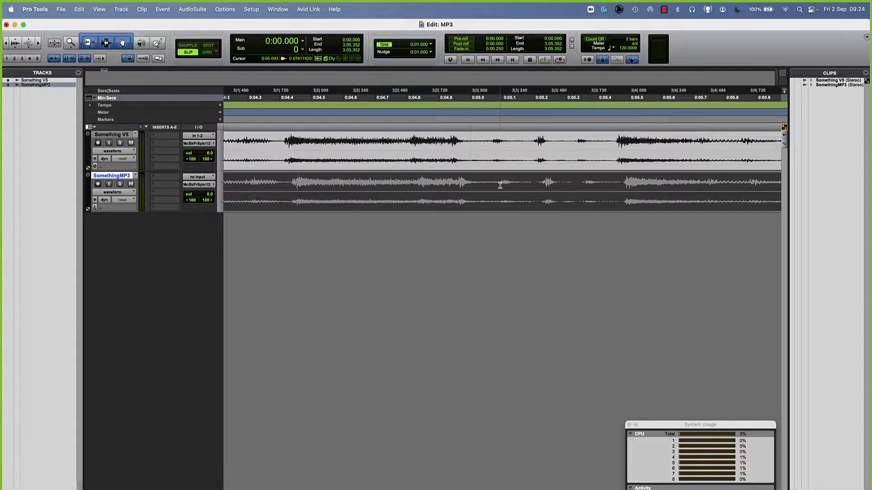
pyautogui.hscroll(5, 500, 185)
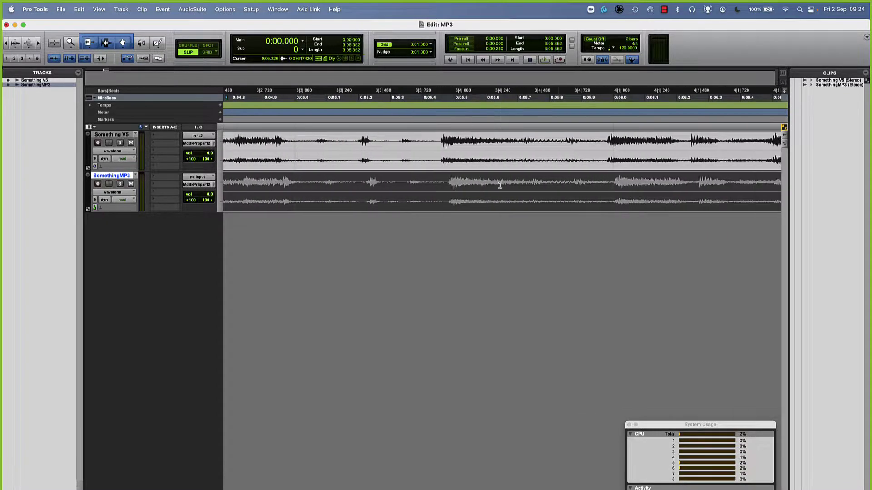
pyautogui.hscroll(-15, 500, 186)
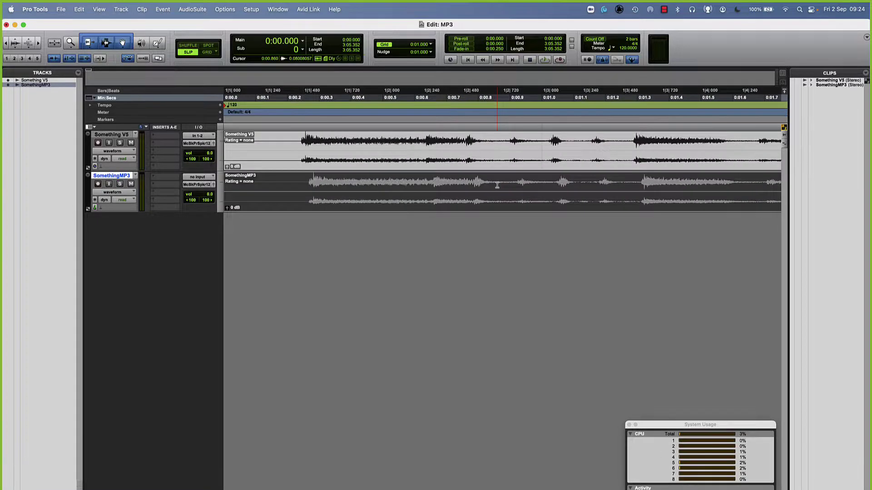
# Split each clip at its first transient: Something V5 at 0:00.245 and SomethingMP3 at 0:00.270.
pyautogui.click(303, 141)
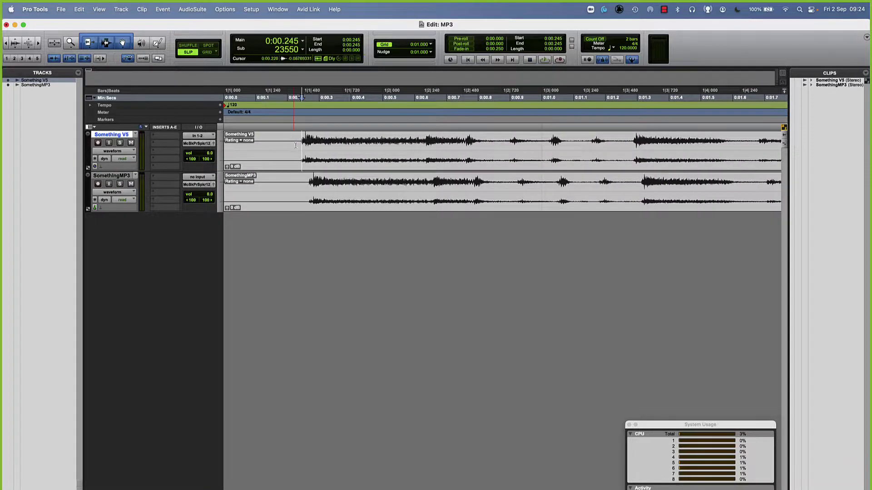
pyautogui.press('super+e')
pyautogui.click(311, 179)
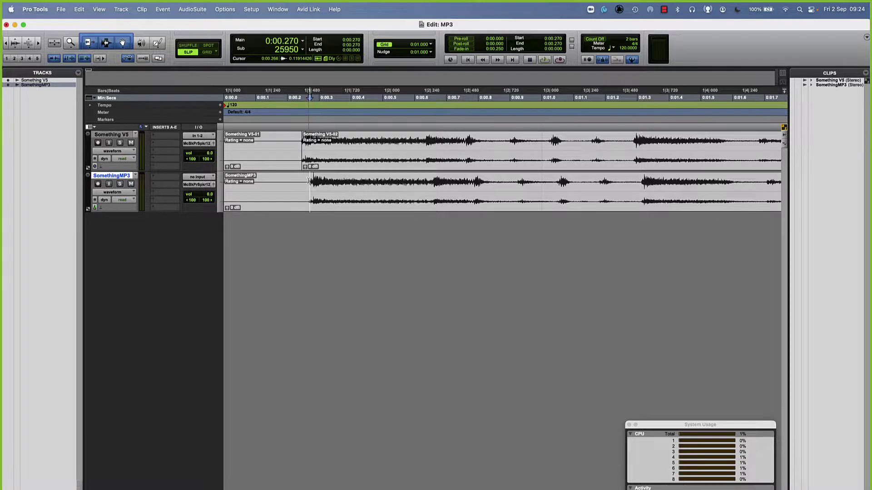
pyautogui.press('super+e')
# Delete the silent opening piece of the SomethingMP3 clip before the split.
pyautogui.click(293, 201)
pyautogui.press('Delete')
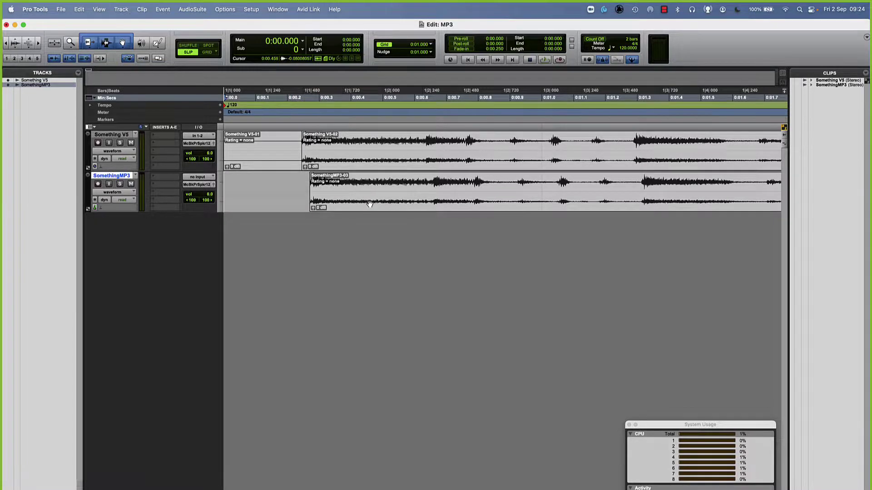
pyautogui.click(375, 203)
pyautogui.keyDown('ctrl'); pyautogui.click(375, 202); pyautogui.keyUp('ctrl')
pyautogui.press('super+z')
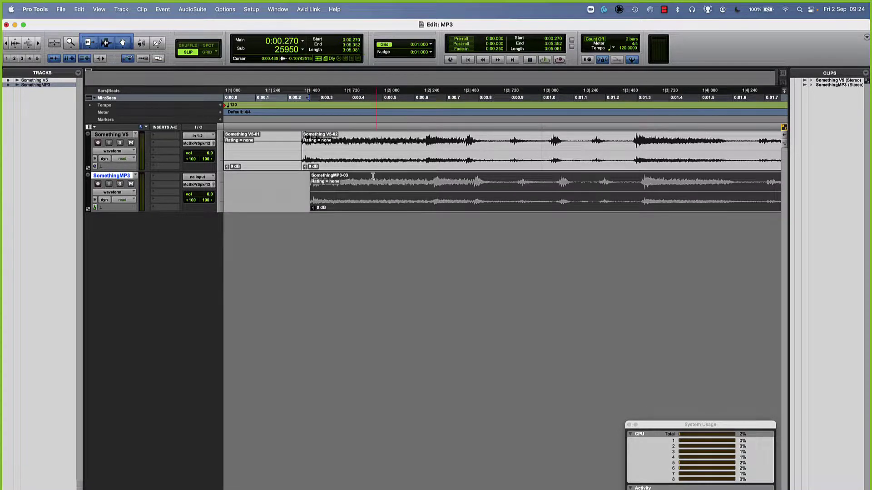
# Snap the start of the trimmed SomethingMP3 clip to the Something V5 split point at 0:00.245.
pyautogui.click(287, 143)
pyautogui.press('Tab')
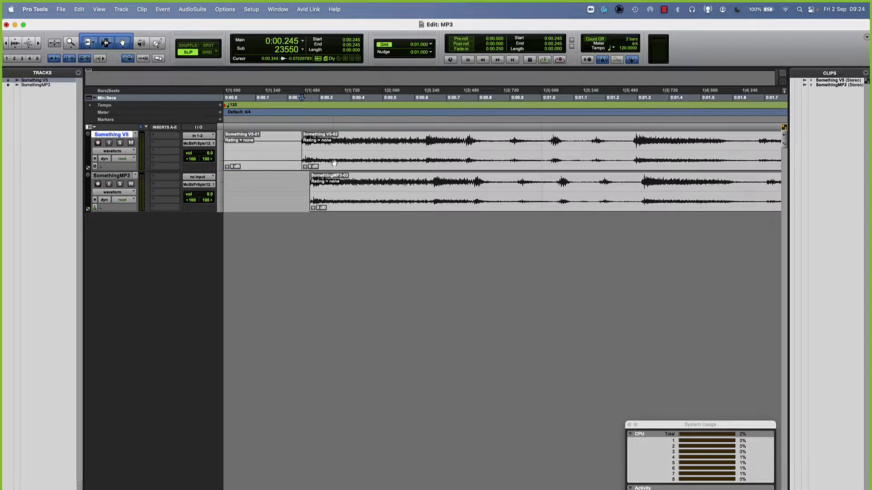
pyautogui.keyDown('ctrl'); pyautogui.click(379, 200); pyautogui.keyUp('ctrl')
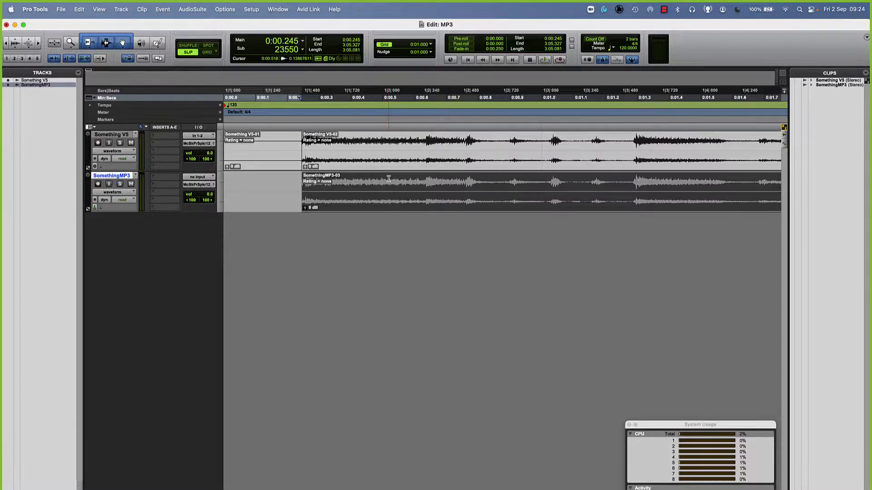
# Check the aligned Something V5 and SomethingMP3 waveforms against each other at the beginning and near the end of the song.
pyautogui.hscroll(3, 389, 179)
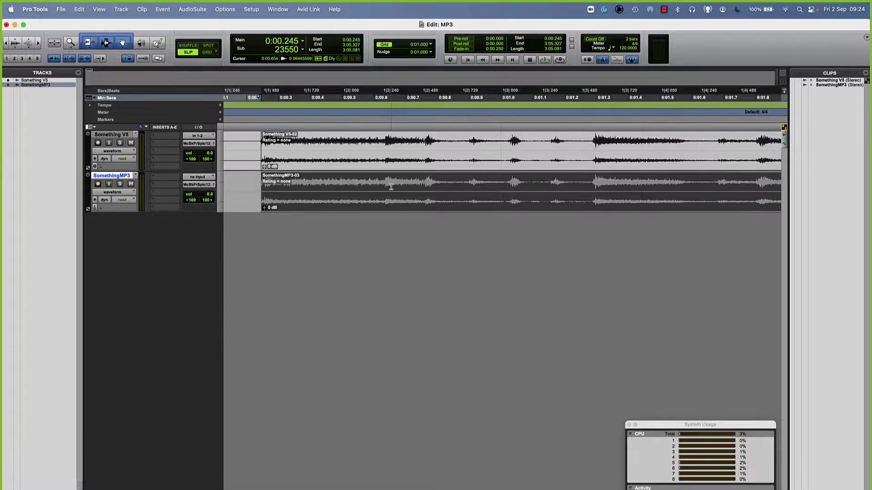
pyautogui.press('End')
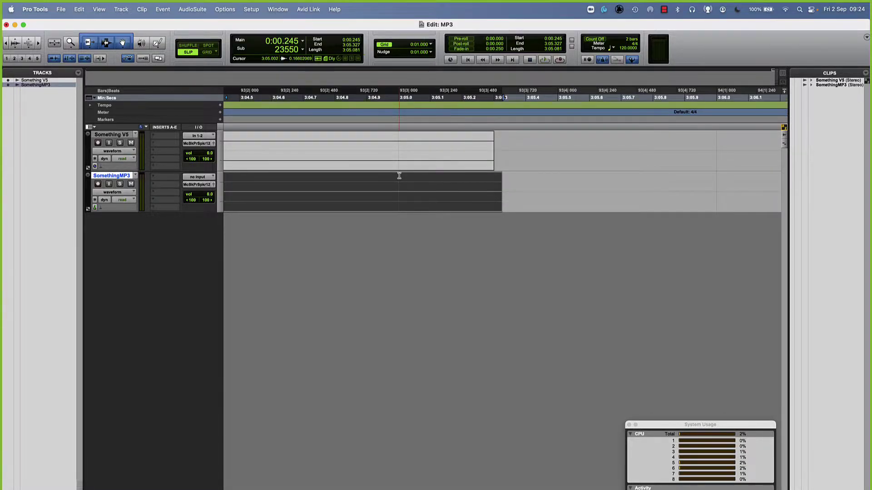
pyautogui.press('Home')
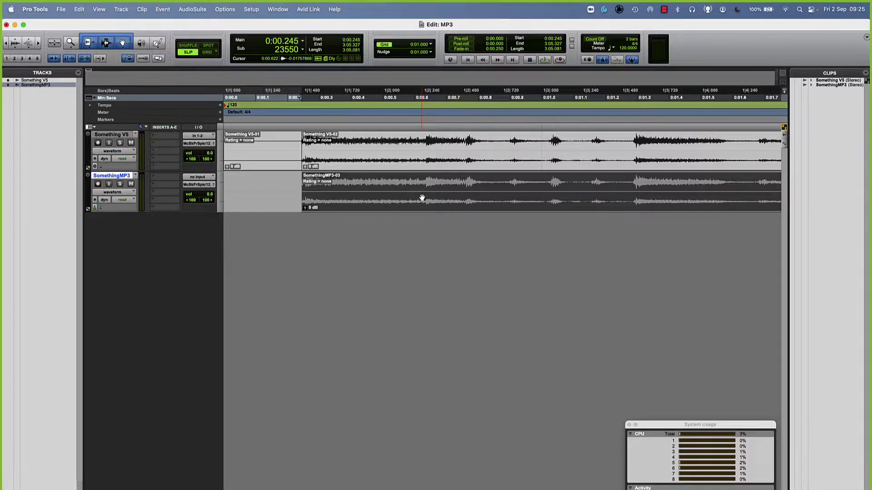
pyautogui.press('End')
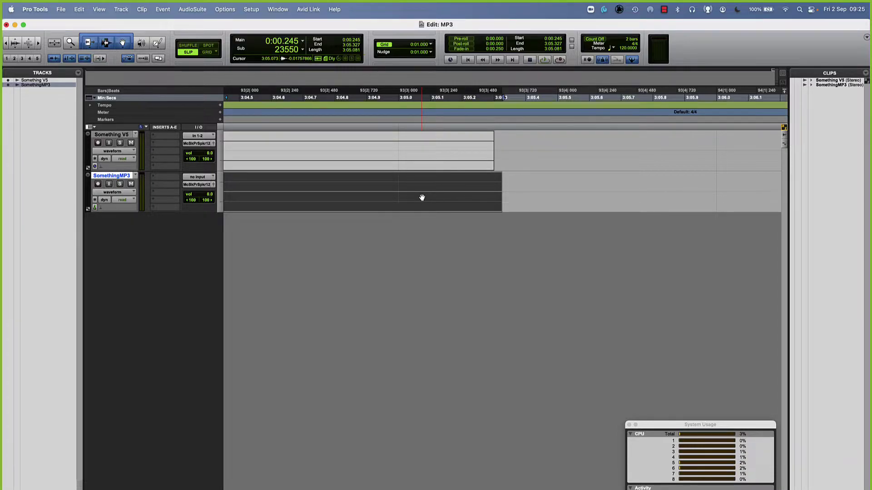
pyautogui.hscroll(-10, 422, 198)
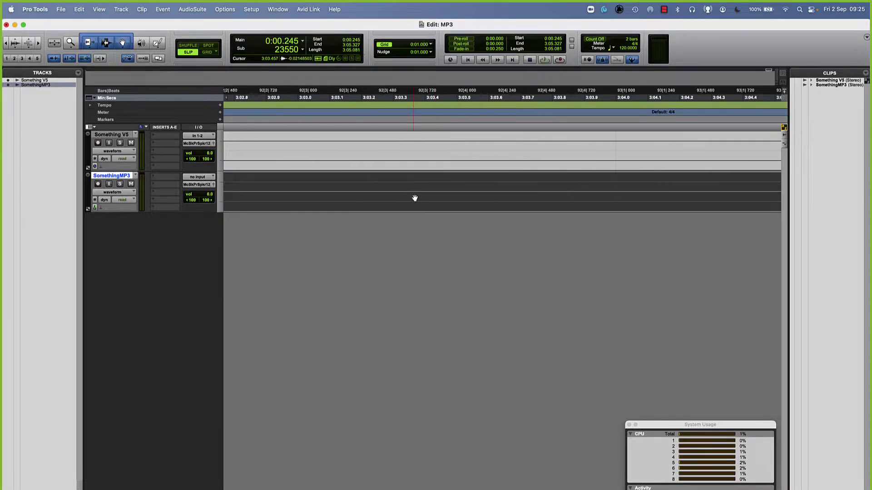
pyautogui.hscroll(-3, 422, 198)
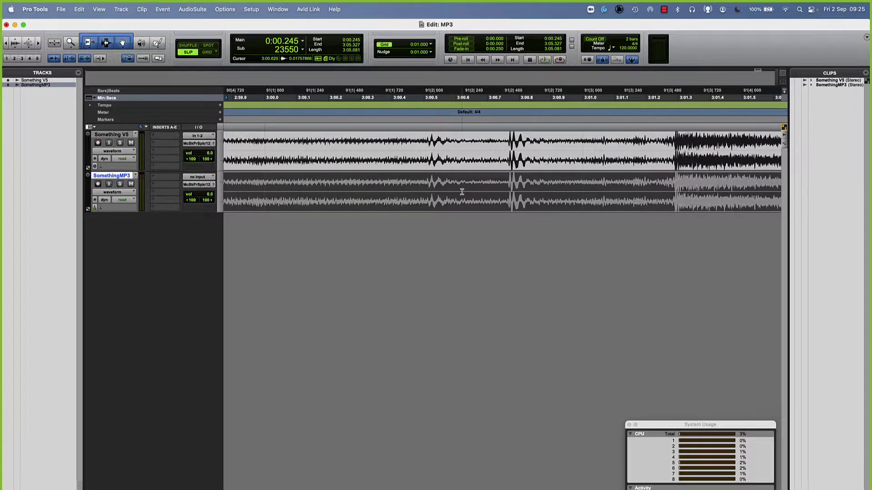
pyautogui.press('super+alt+bracketleft')
pyautogui.hscroll(-5, 461, 191)
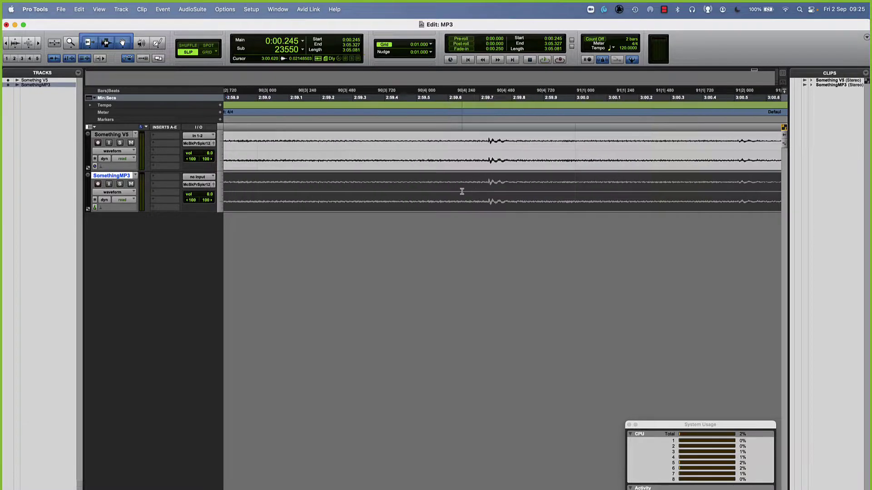
# Increase the height of the Something V5 and SomethingMP3 tracks and adjust their vertical waveform zoom.
pyautogui.press('super+alt+bracketright')
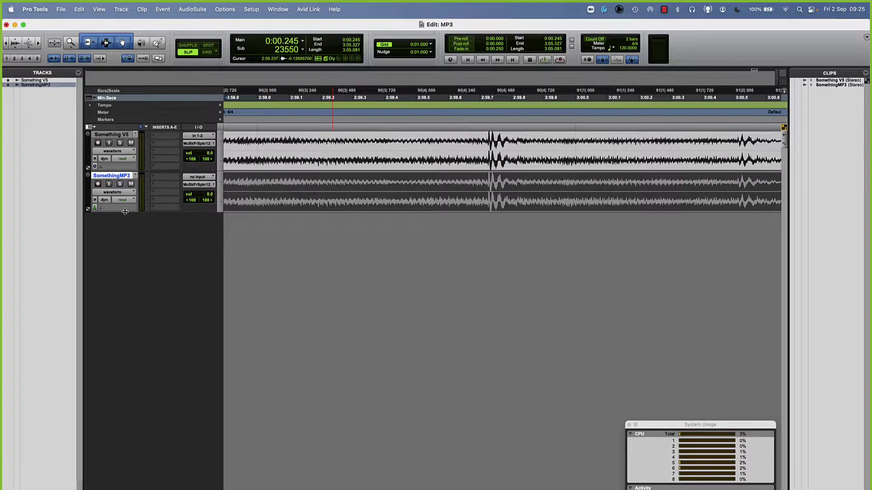
pyautogui.moveTo(125, 213); pyautogui.dragTo(125, 245)
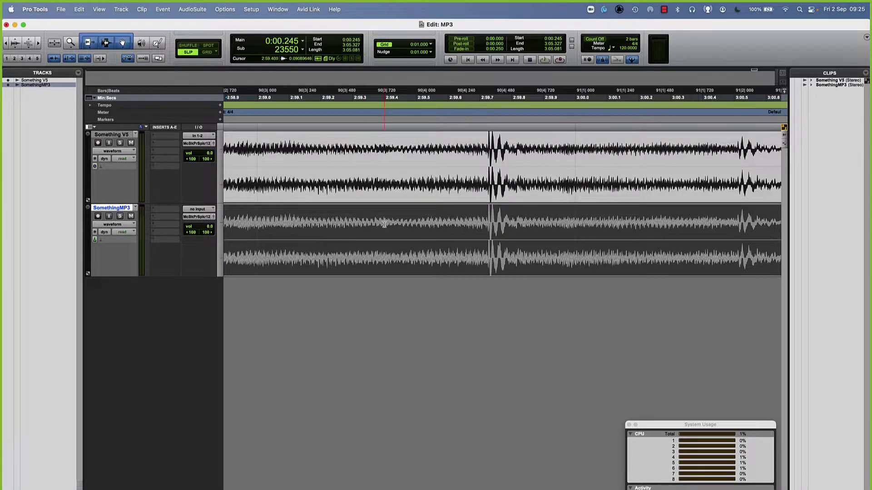
pyautogui.press('super+alt+bracketleft')
pyautogui.press('super+alt+bracketleft')
pyautogui.press('super+alt+bracketright')
pyautogui.press('super+alt+bracketright')
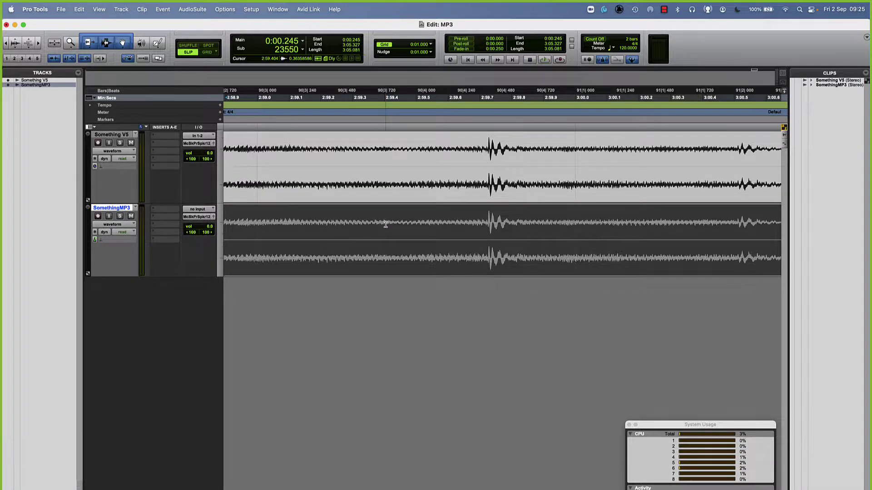
# Examine the waveform detail of both tracks around the transient near 2:59.729.
pyautogui.press('super+bracketright')
pyautogui.press('super+bracketright')
pyautogui.press('super+bracketright')
pyautogui.press('super+bracketright')
pyautogui.press('super+bracketright')
pyautogui.press('super+bracketright')
pyautogui.press('super+bracketright')
pyautogui.hscroll(-3, 458, 194)
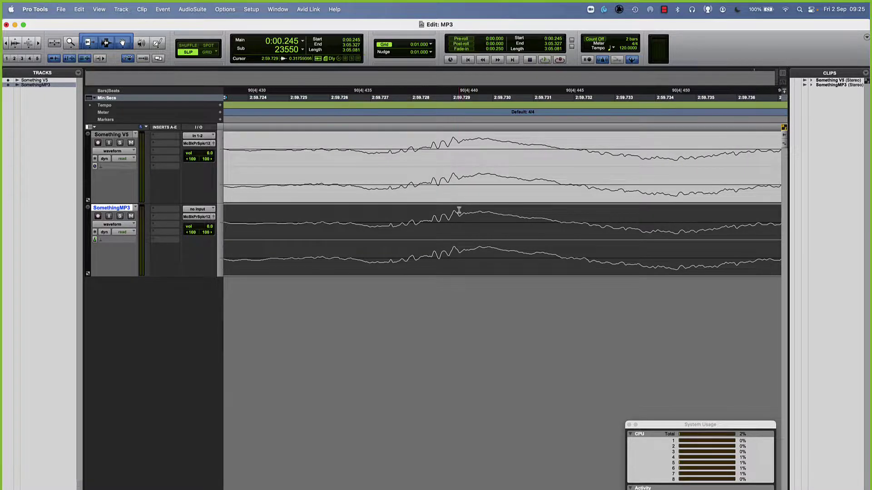
# Set a sync point at the transient near 2:59.725 in the Something V5 and SomethingMP3 clips.
pyautogui.click(456, 202)
pyautogui.click(371, 153)
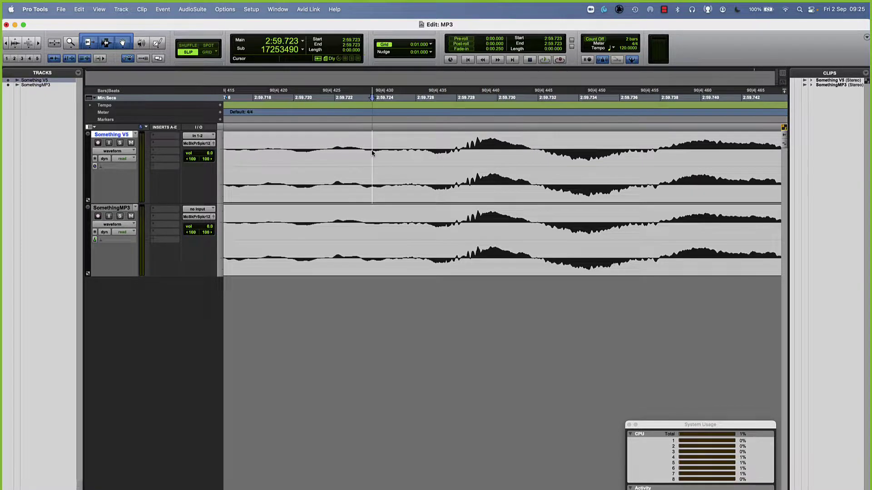
pyautogui.press('super+bracketleft')
pyautogui.press('super+bracketleft')
pyautogui.press('super+bracketleft')
pyautogui.press('super+bracketleft')
pyautogui.press('super+bracketleft')
pyautogui.press('super+bracketleft')
pyautogui.click(405, 144)
pyautogui.press('Tab')
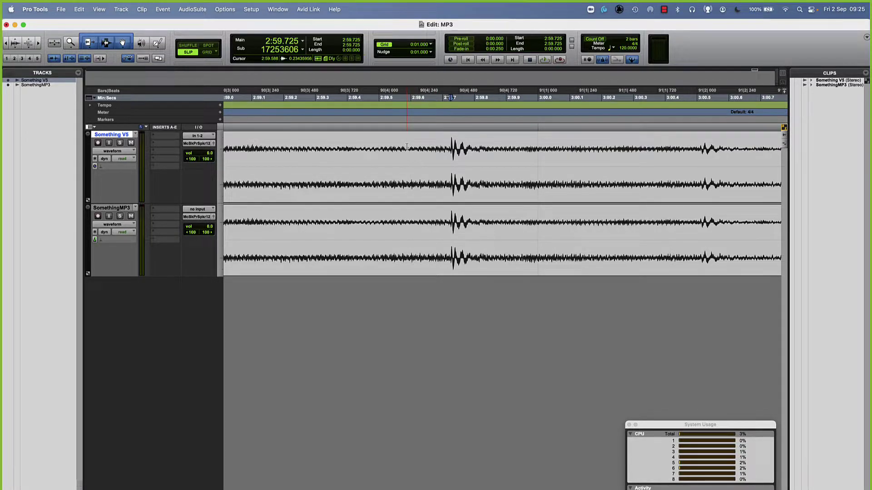
pyautogui.press('super+e')
pyautogui.press(';')
# Examine the timing offset between the two clips' sync points at 2:59.725.
pyautogui.press('super+bracketright')
pyautogui.press('super+bracketright')
pyautogui.press('super+bracketright')
pyautogui.press('super+bracketright')
pyautogui.press('super+bracketright')
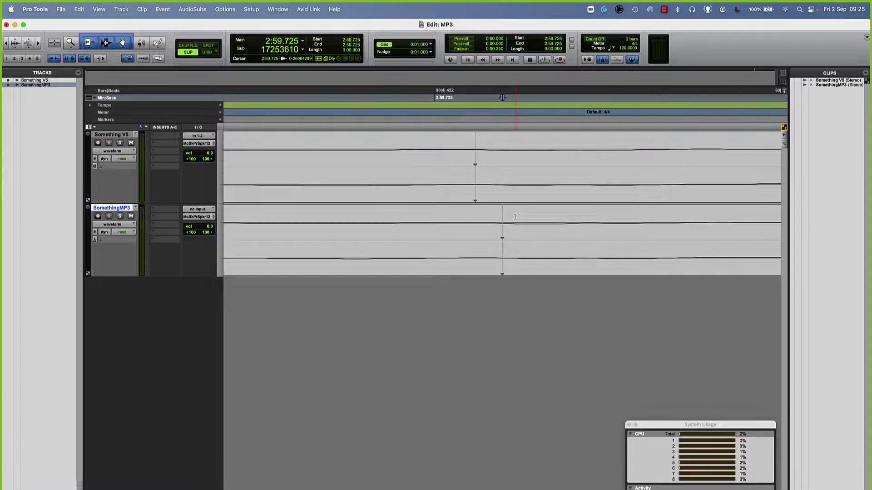
pyautogui.press('super+bracketright')
pyautogui.press('super+bracketright')
# Compare the Something V5 and SomethingMP3 waveforms over their full length at a reduced waveform height.
pyautogui.press('super+bracketleft')
pyautogui.press('super+bracketleft')
pyautogui.press('super+bracketleft')
pyautogui.press('super+bracketleft')
pyautogui.press('super+bracketleft')
pyautogui.press('super+bracketleft')
pyautogui.press('super+bracketleft')
pyautogui.press('super+bracketleft')
pyautogui.press('super+bracketleft')
pyautogui.press('super+bracketleft')
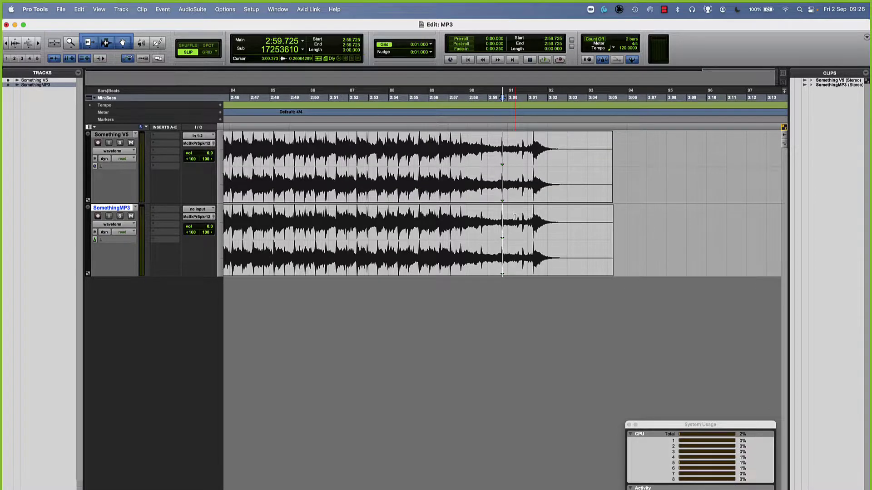
pyautogui.press('super+bracketleft')
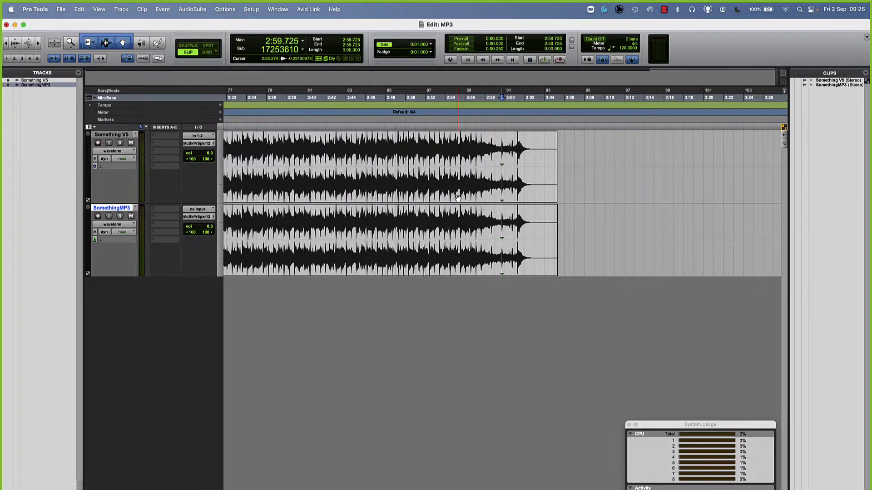
pyautogui.hscroll(-5, 458, 199)
pyautogui.press('super+bracketleft')
pyautogui.press('super+bracketleft')
pyautogui.press('super+bracketleft')
pyautogui.press('super+bracketleft')
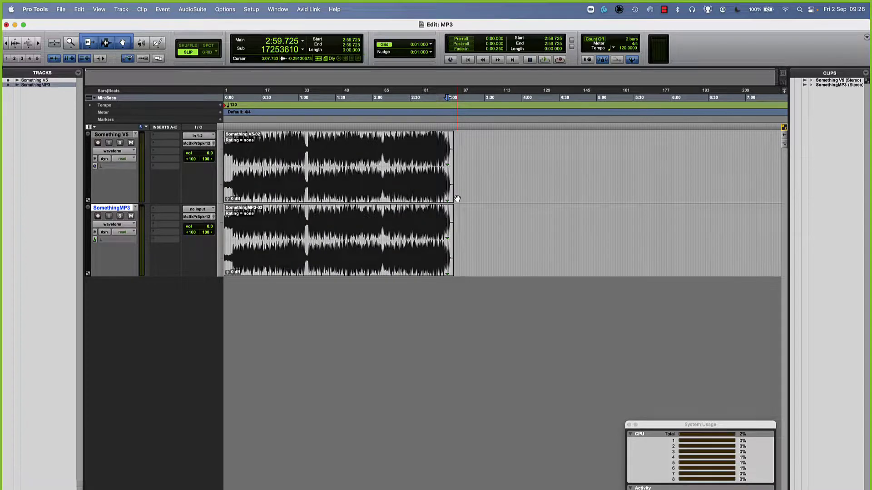
pyautogui.press('super+alt+bracketleft')
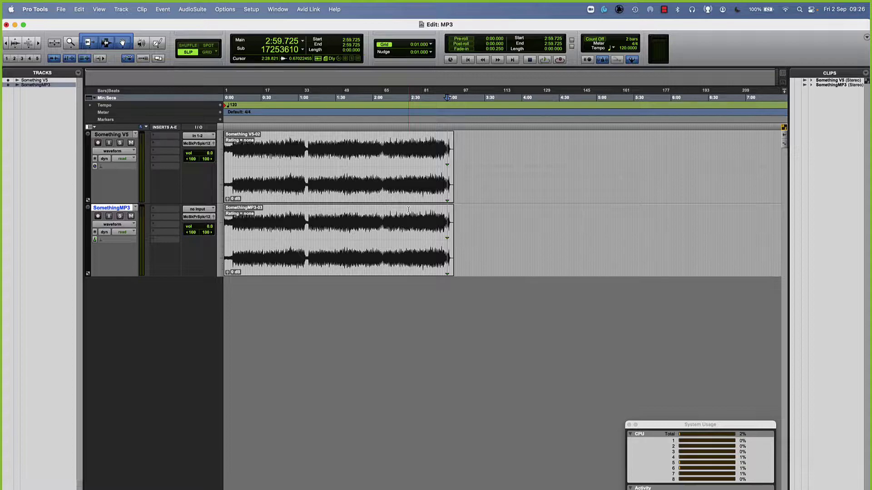
pyautogui.press('super+bracketright')
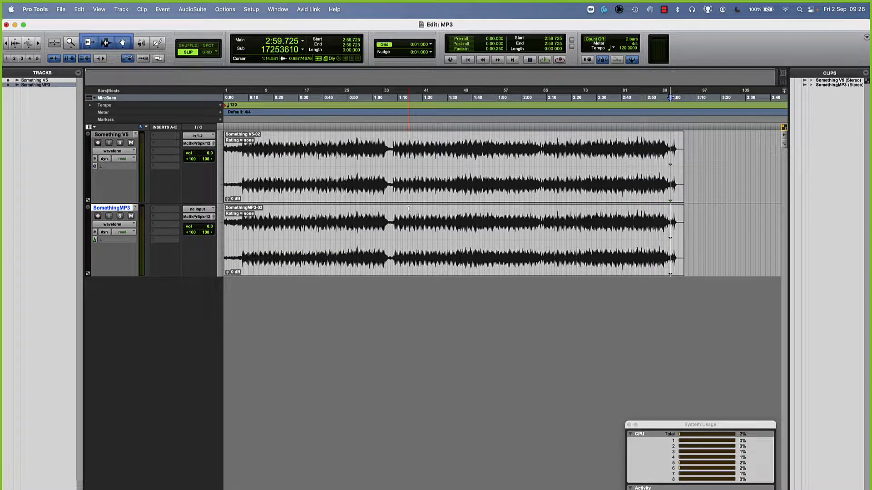
# Set a sync point at the transient at 1:08.594, after the quiet break, in both the Something V5 and SomethingMP3 clips.
pyautogui.click(386, 151)
pyautogui.press('super+bracketright')
pyautogui.press('super+bracketright')
pyautogui.press('super+bracketright')
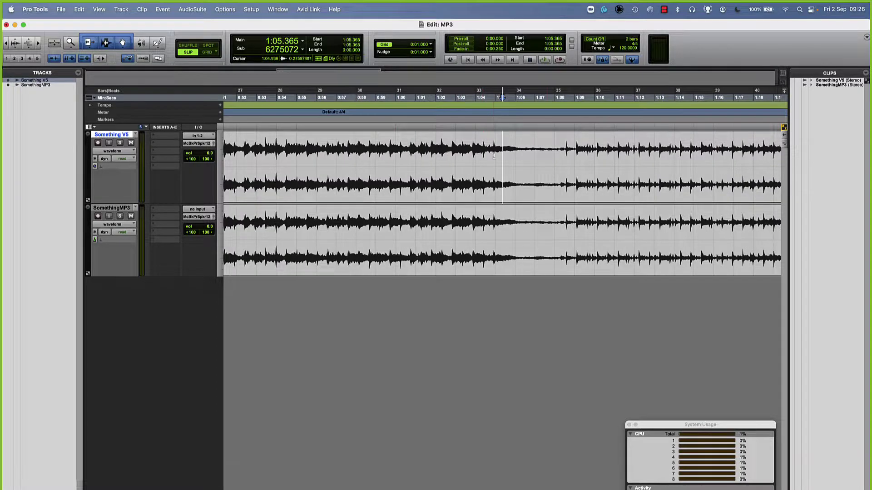
pyautogui.click(545, 148)
pyautogui.click(558, 145)
pyautogui.click(561, 145)
pyautogui.click(564, 146)
pyautogui.click(566, 146)
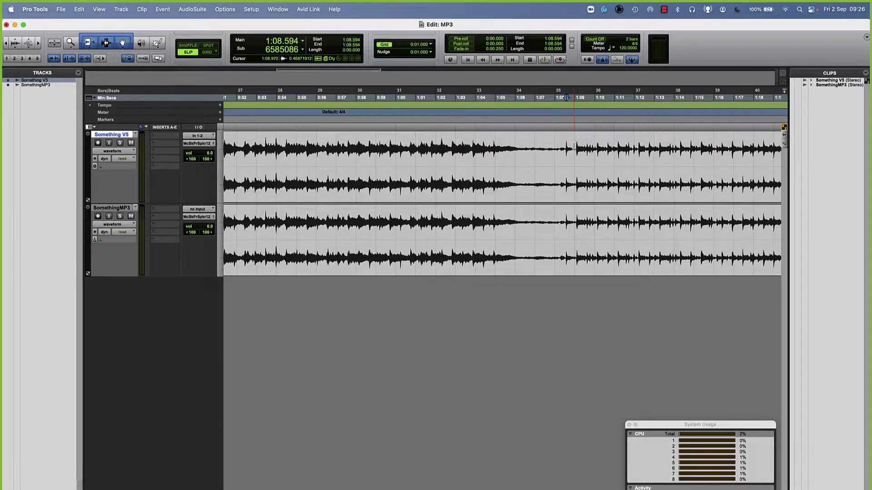
pyautogui.press('super+bracketright')
pyautogui.press('super+bracketright')
pyautogui.press('super+bracketright')
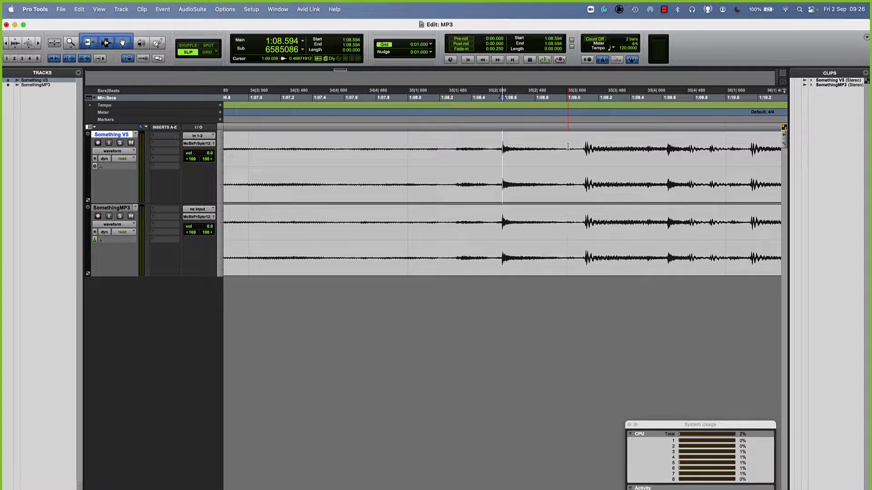
pyautogui.click(482, 221)
pyautogui.press('Tab')
pyautogui.press('super+comma')
# Examine the offset between the two sync points at 1:08.594 against the surrounding waveforms.
pyautogui.press('super+bracketright')
pyautogui.press('super+bracketright')
pyautogui.press('super+bracketright')
pyautogui.press('super+bracketright')
pyautogui.press('super+bracketright')
pyautogui.press('super+bracketright')
pyautogui.press('super+bracketright')
pyautogui.press('super+bracketright')
pyautogui.press('super+bracketright')
pyautogui.press('super+bracketright')
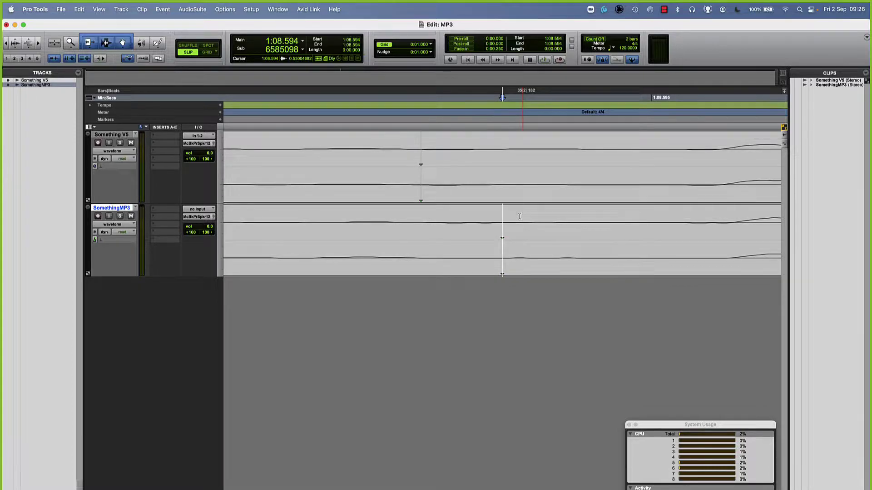
pyautogui.press('super+bracketleft')
pyautogui.press('super+bracketleft')
pyautogui.press('super+bracketleft')
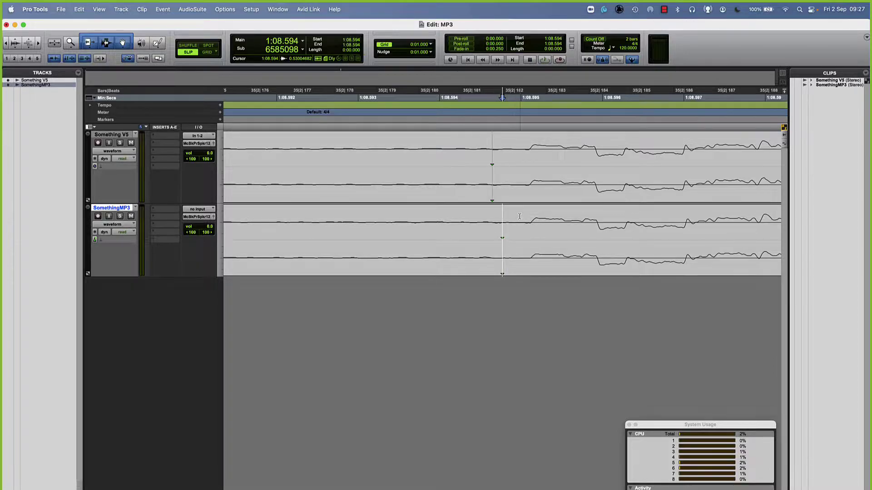
pyautogui.scroll(-5, 519, 216)
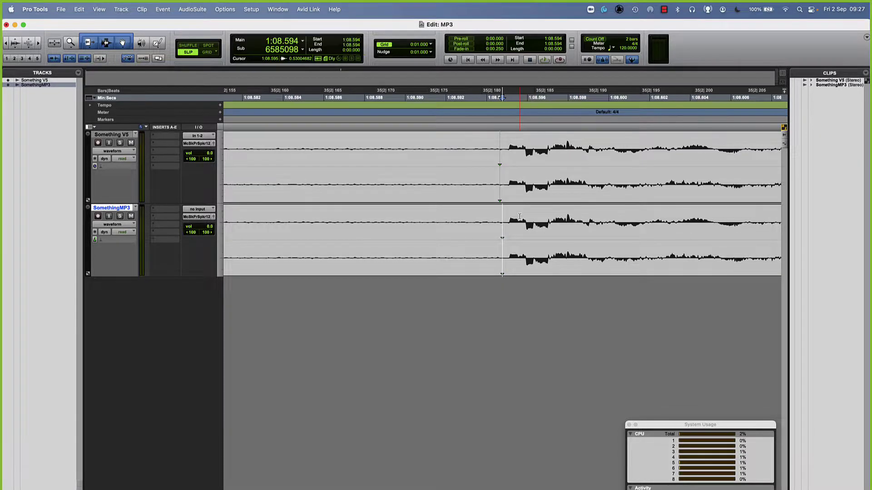
pyautogui.scroll(3, 520, 217)
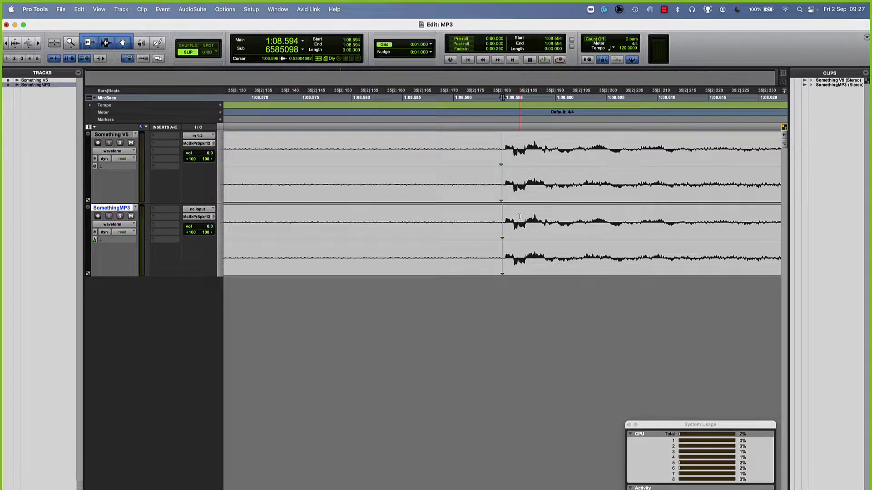
pyautogui.scroll(-9, 520, 216)
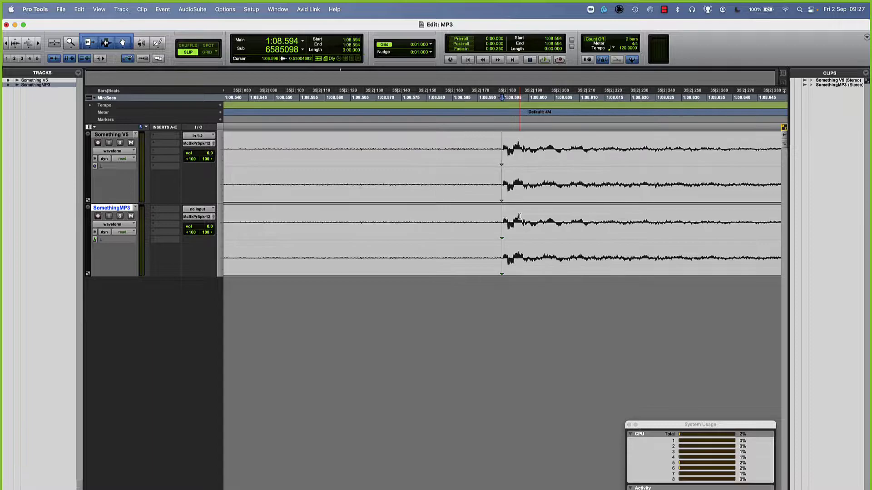
# Insert a stereo EQ3 7-Band on the SomethingMP3 track, invert its input polarity and place its window below the tracks.
pyautogui.click(165, 212)
pyautogui.moveTo(166, 209)
pyautogui.moveTo(272, 210)
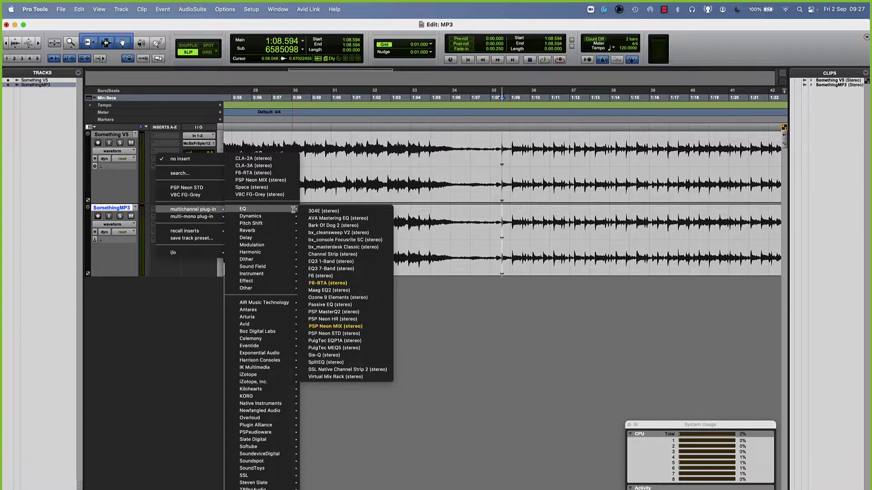
pyautogui.press('Escape')
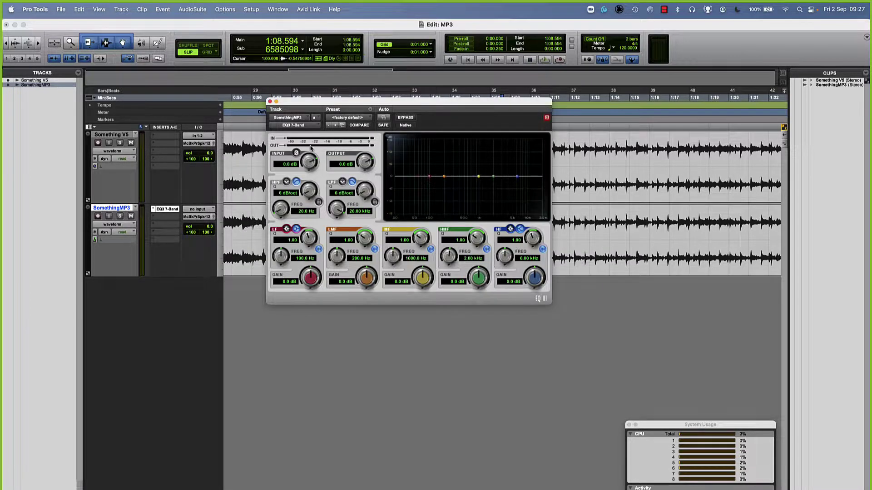
pyautogui.moveTo(319, 101); pyautogui.dragTo(312, 301)
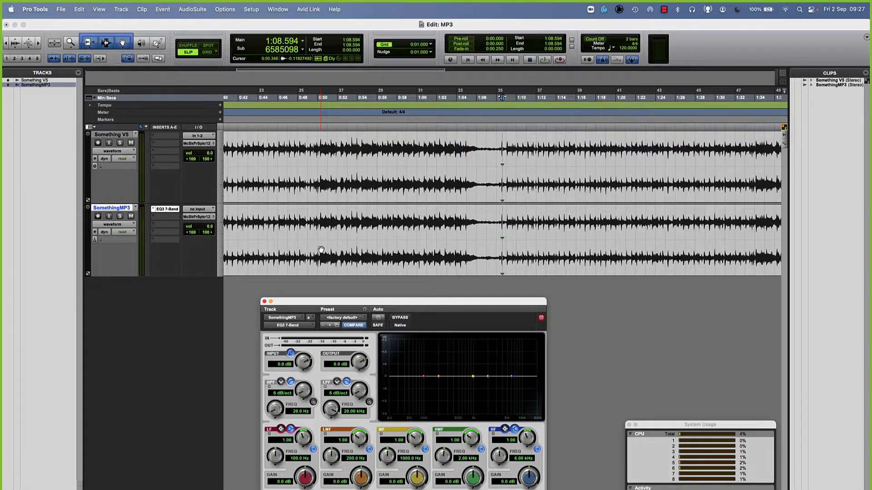
# Select the whole Something V5-02 clip and check the session's Delay Compensation option.
pyautogui.hotkey('alt', 'a')
pyautogui.click(250, 188)
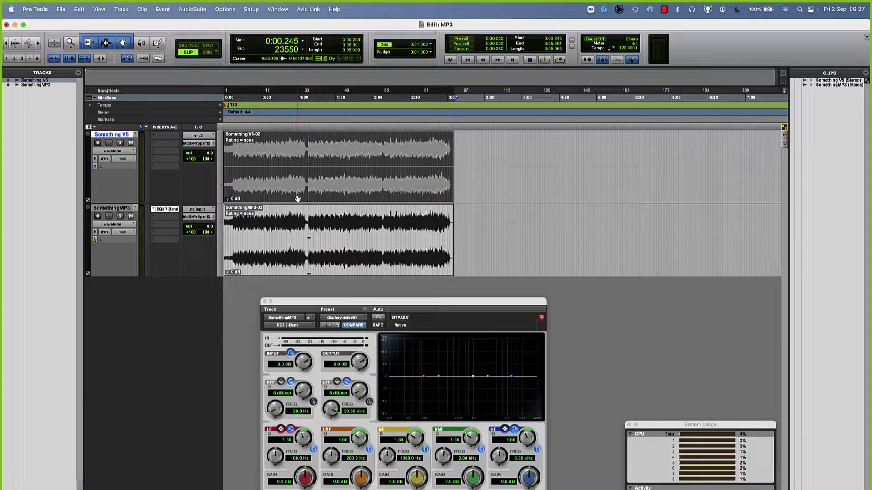
pyautogui.press('super+bracketright')
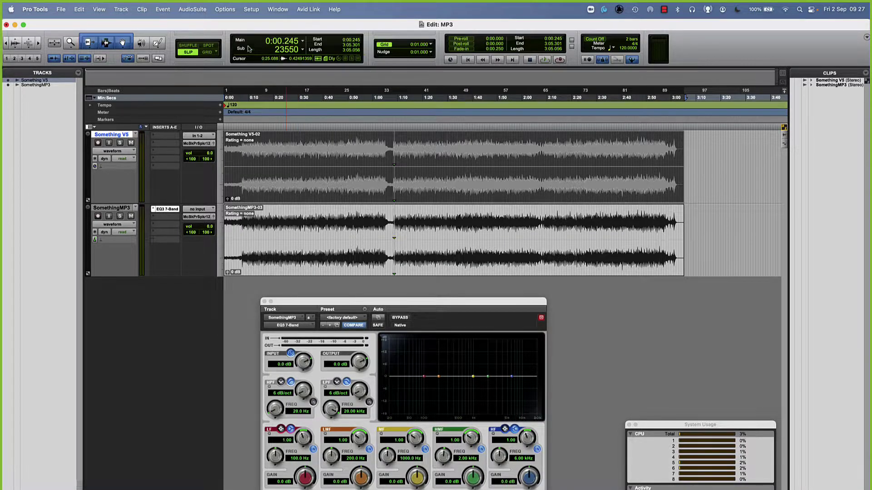
pyautogui.click(226, 10)
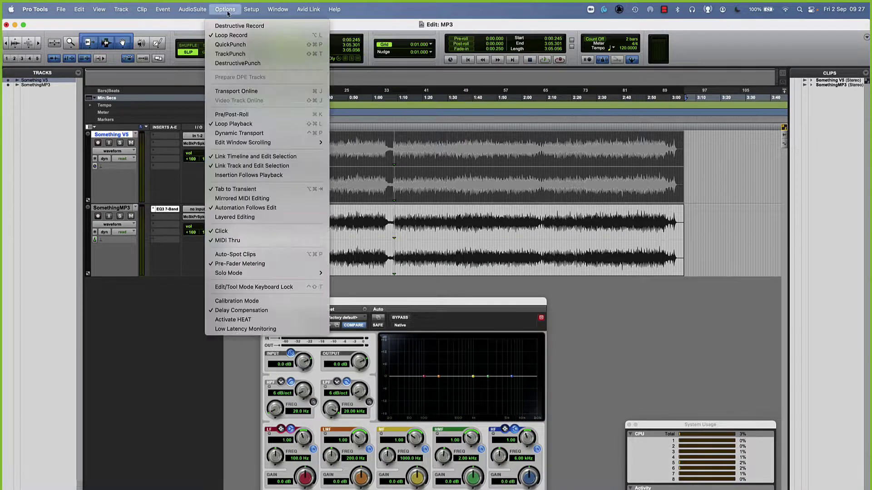
pyautogui.click(253, 311)
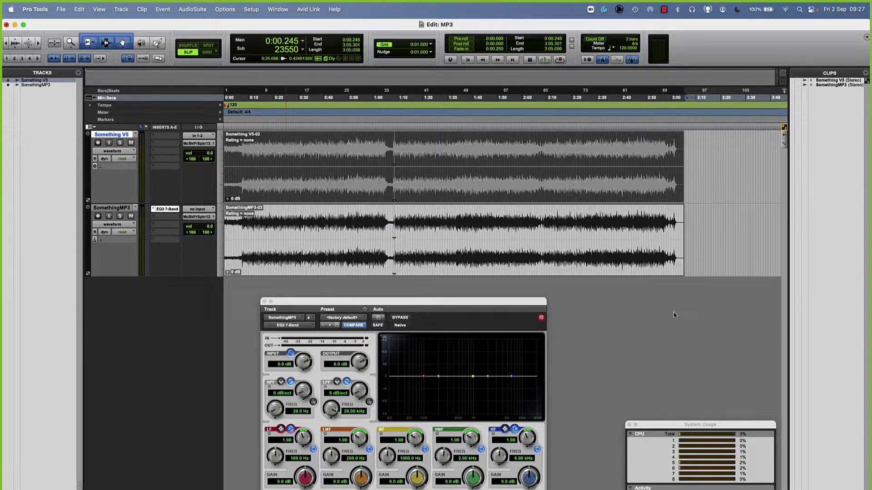
# Play both tracks together from 0:00.245, muting and unmuting SomethingMP3 and Something V5 in turn to compare the cancellation.
pyautogui.press('space')
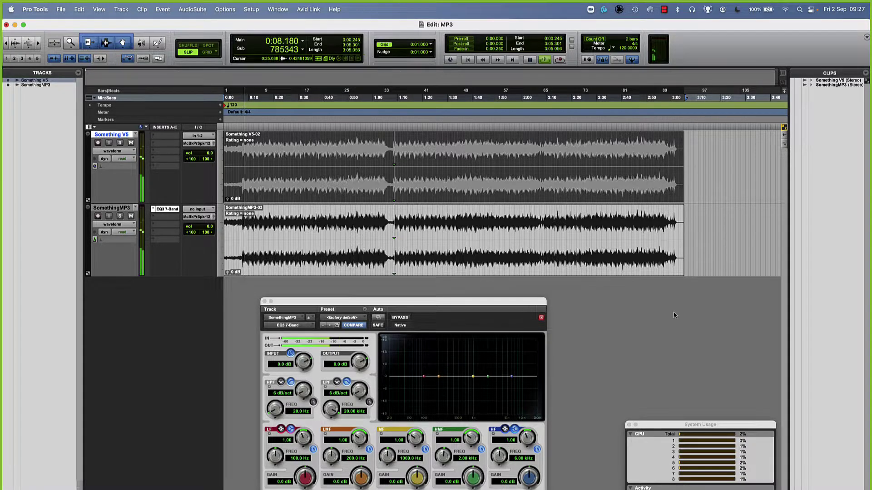
pyautogui.click(130, 216)
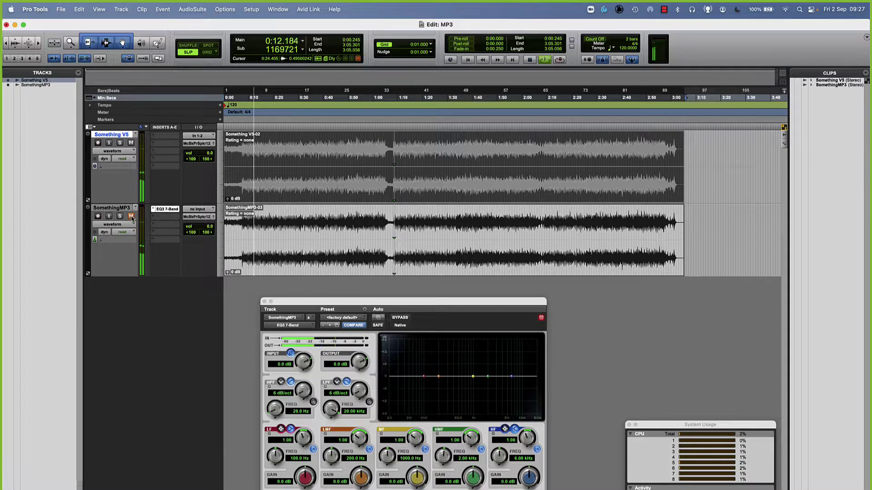
pyautogui.click(131, 216)
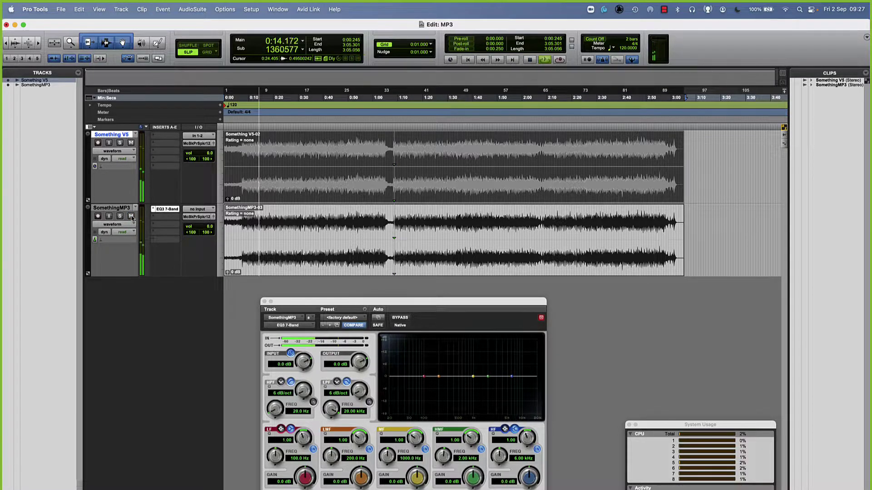
pyautogui.click(131, 143)
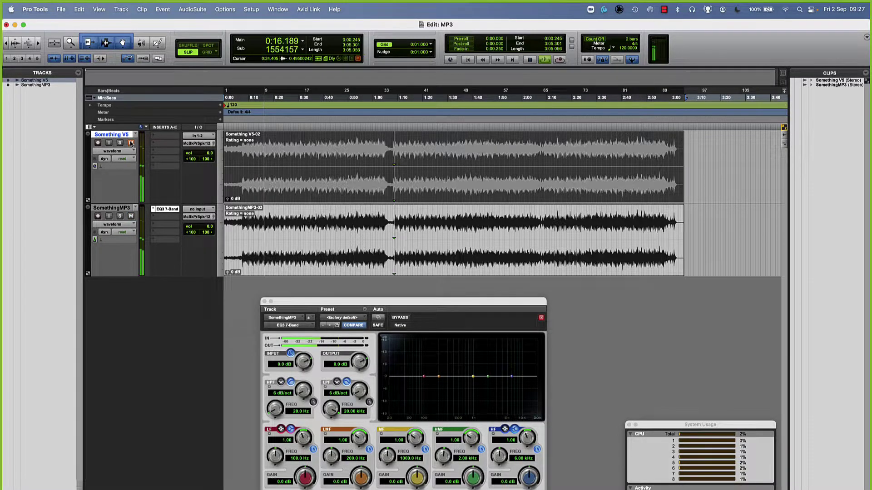
pyautogui.click(131, 143)
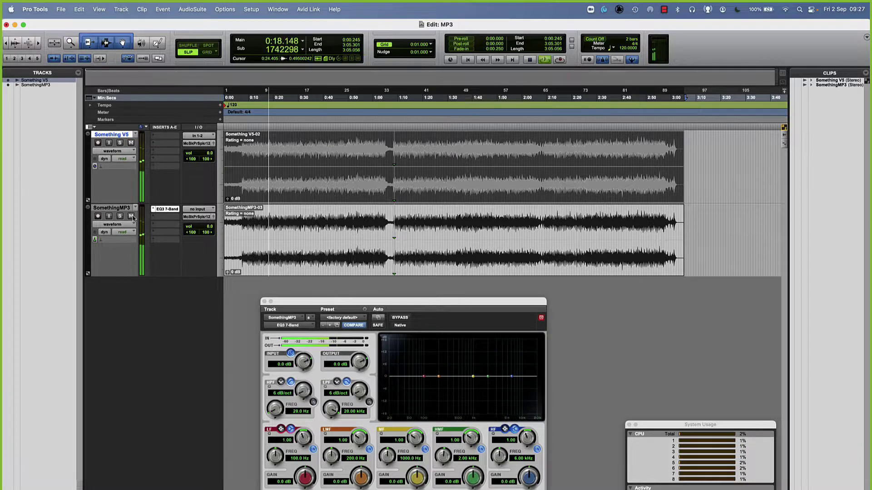
pyautogui.press('space')
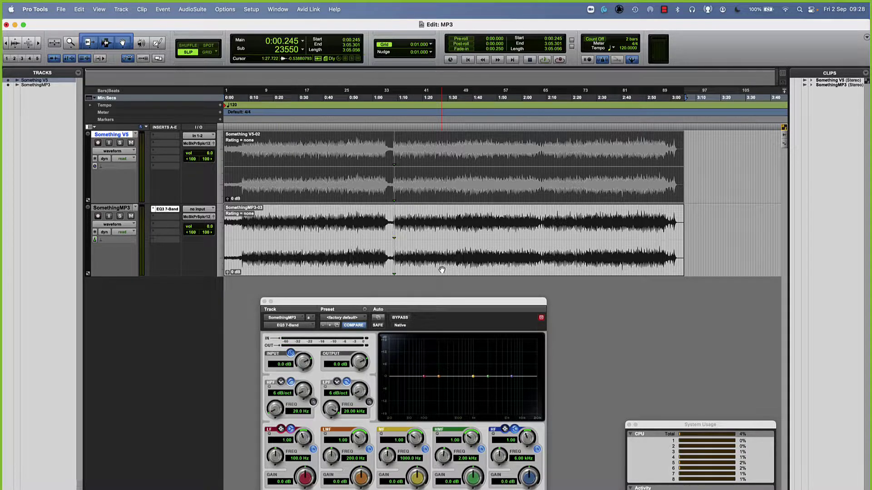
# Examine the ends of the Something V5-02 and SomethingMP3-03 clips at close range to compare their tails.
pyautogui.press('super+bracketright')
pyautogui.press('super+bracketright')
pyautogui.press('super+bracketright')
pyautogui.press('super+bracketright')
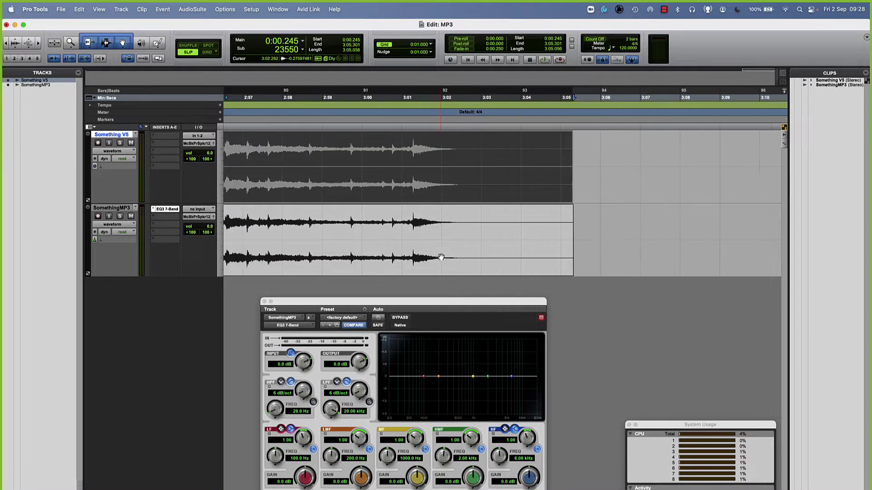
pyautogui.hscroll(-2, 441, 257)
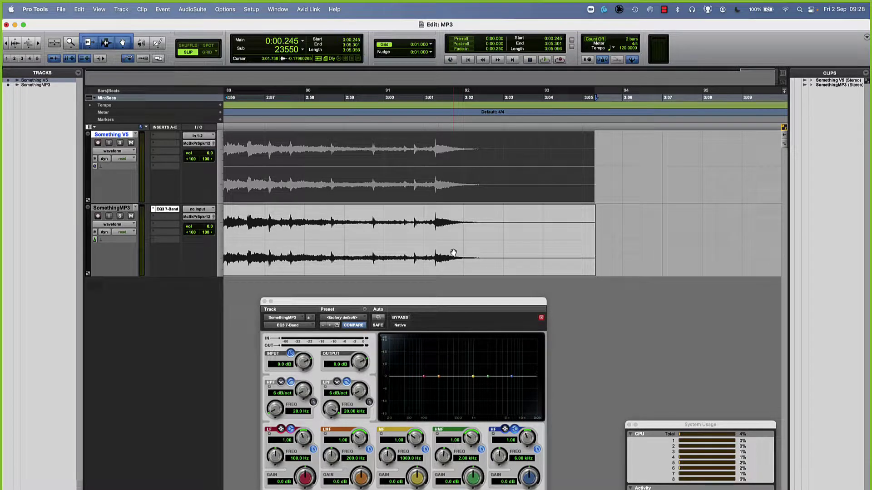
pyautogui.press('super+bracketleft')
pyautogui.press('super+bracketleft')
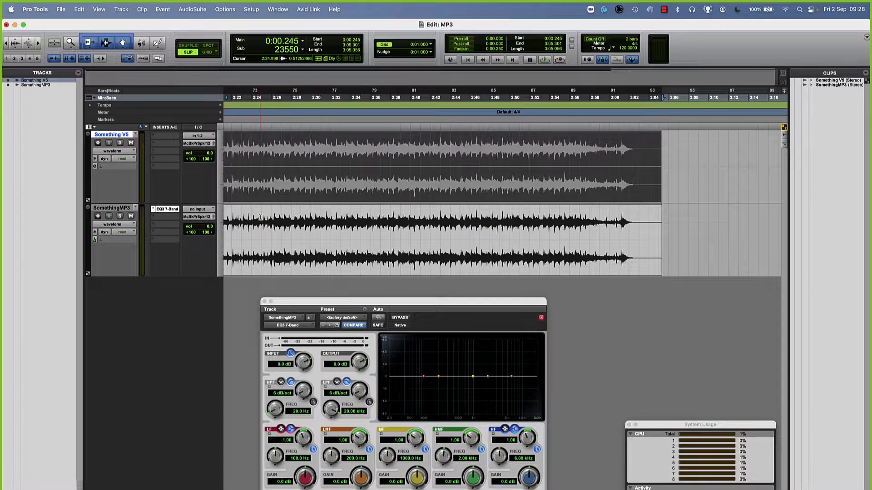
# Play both tracks together from 2:24.938, muting and unmuting SomethingMP3 and Something V5 in turn to compare the cancellation.
pyautogui.click(261, 218)
pyautogui.press('space')
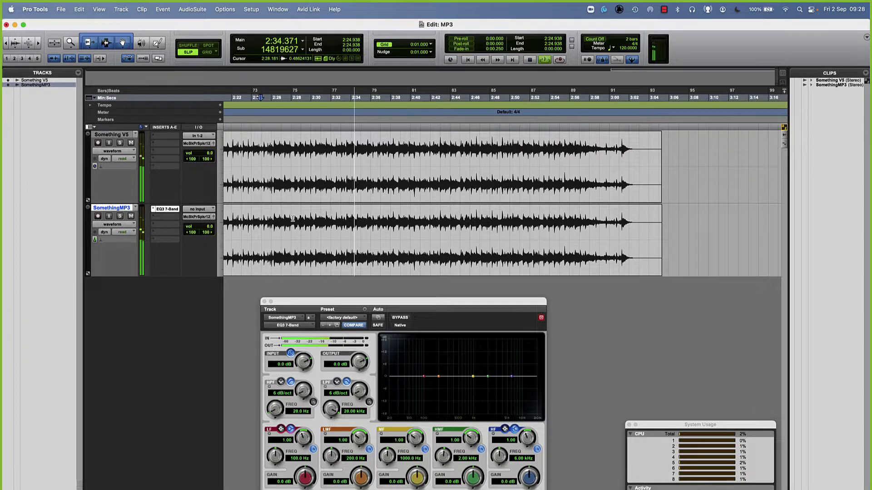
pyautogui.click(131, 217)
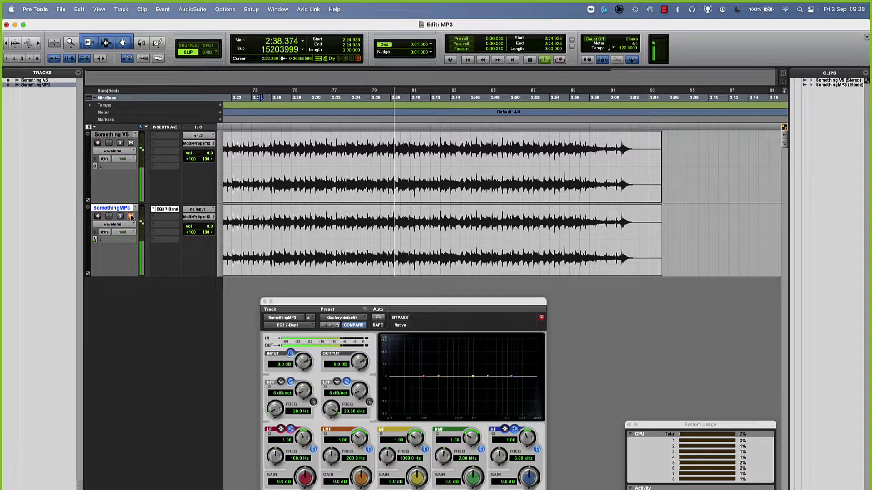
pyautogui.click(132, 216)
pyautogui.click(131, 143)
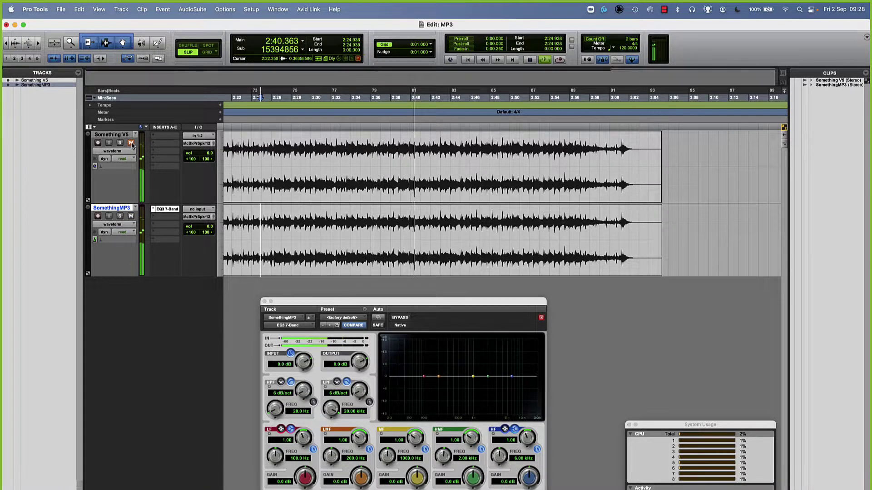
pyautogui.click(131, 143)
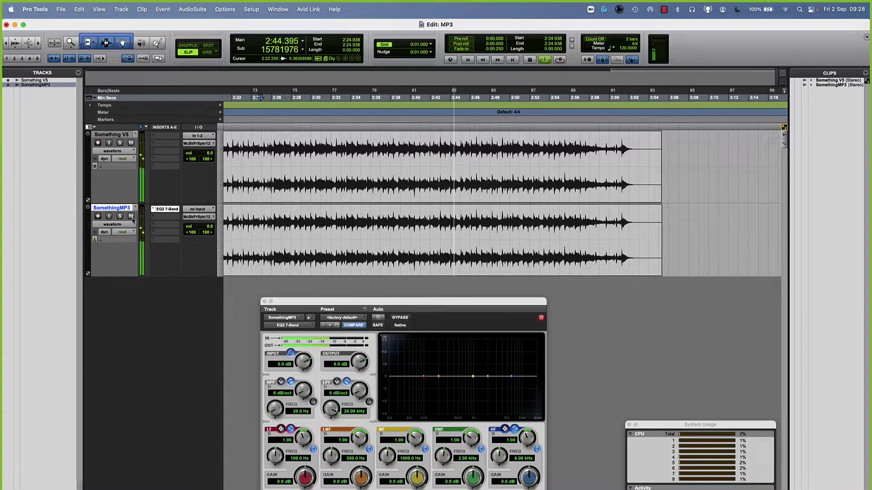
pyautogui.press('space')
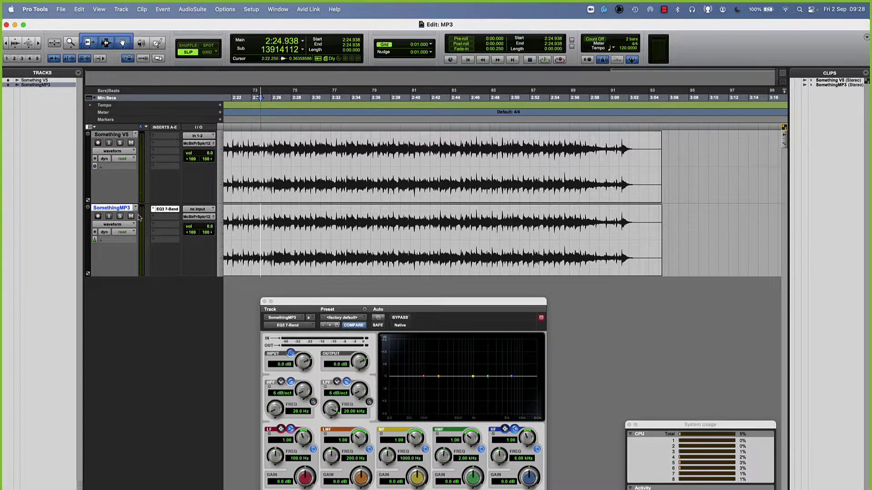
# Play both tracks together briefly from 0:09.728 and from 0:49.664 to compare the residual sound.
pyautogui.hotkey('alt', 'a')
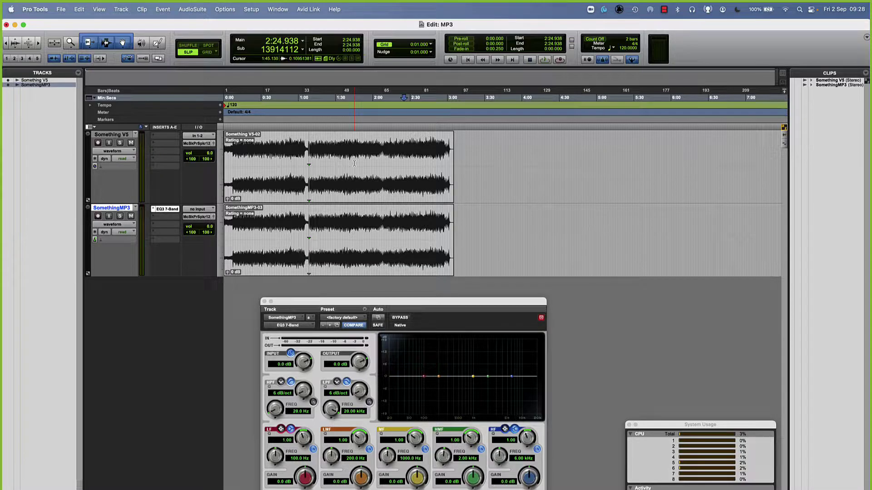
pyautogui.press('super+bracketright')
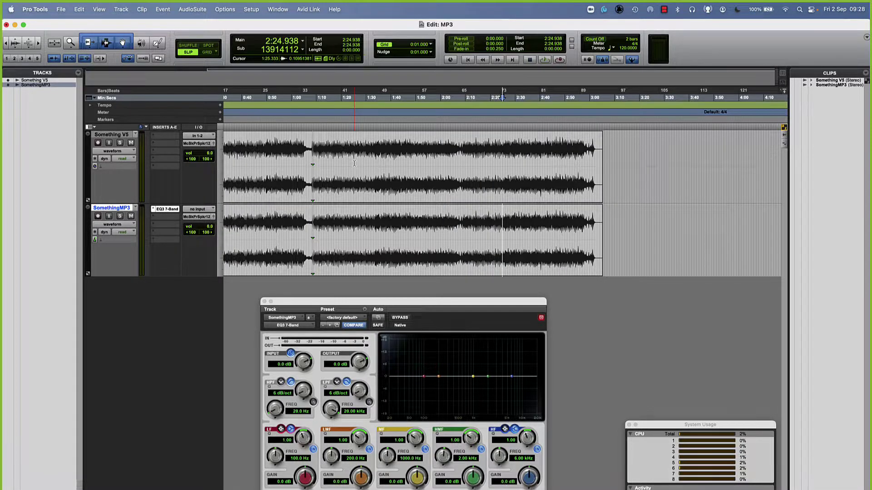
pyautogui.hscroll(-5, 354, 163)
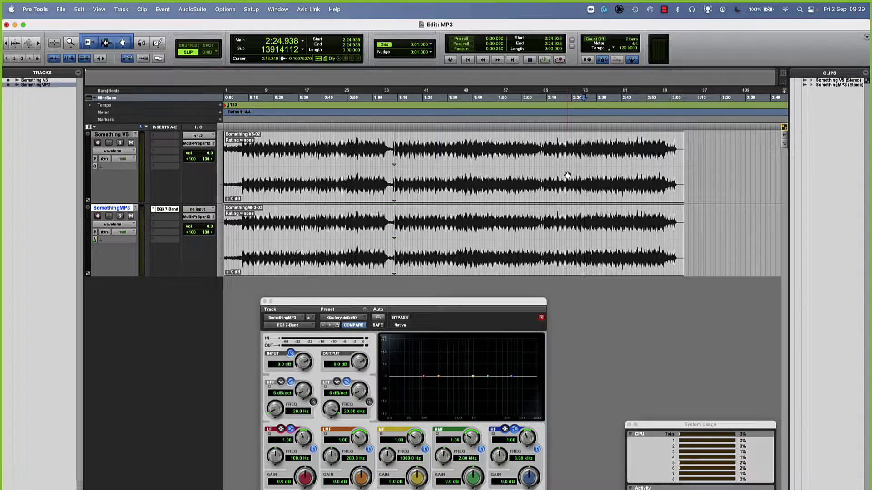
pyautogui.click(245, 147)
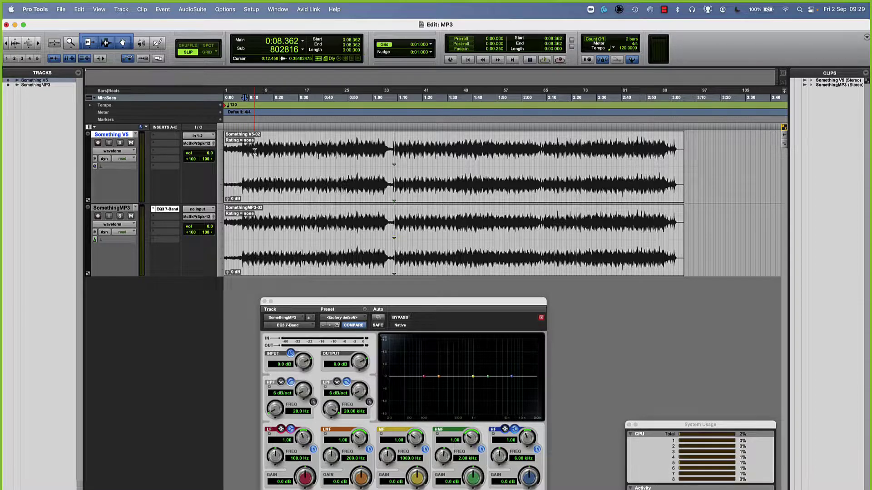
pyautogui.click(248, 150)
pyautogui.press('space')
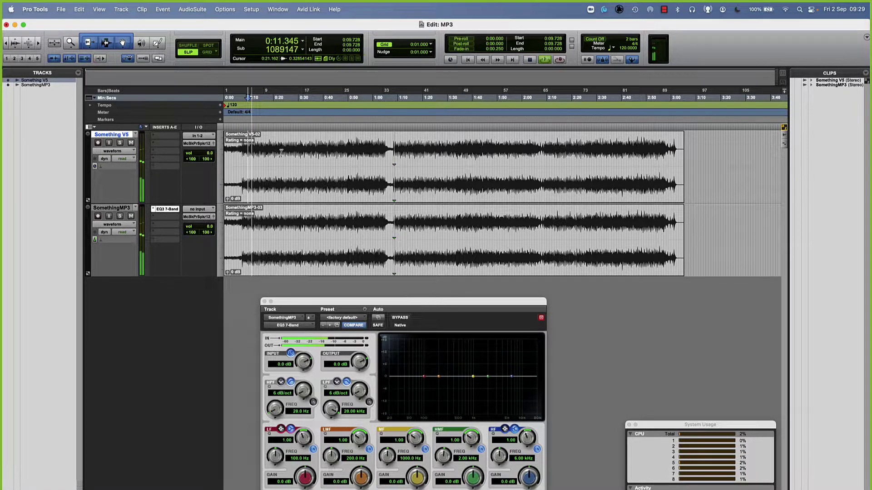
pyautogui.press('space')
pyautogui.click(346, 146)
pyautogui.press('space')
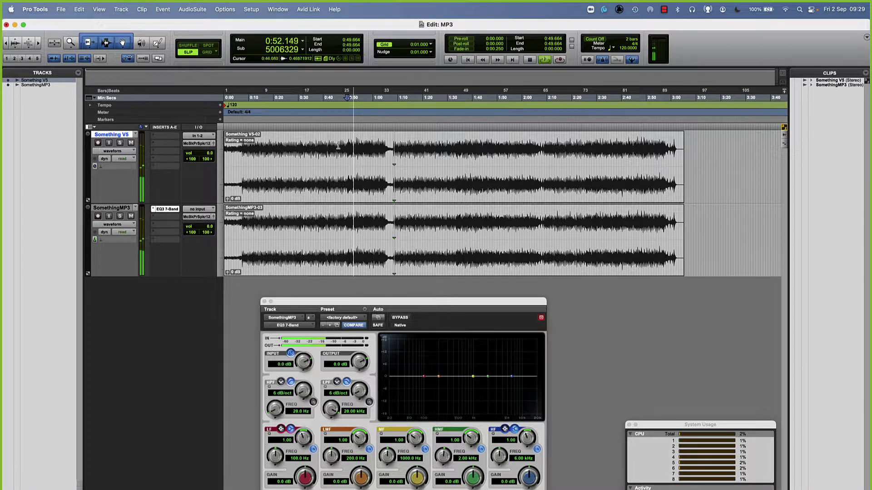
# Play both tracks together briefly from 0:18.261 and from 2:48.789 to compare quiet and loud passages.
pyautogui.press('space')
pyautogui.click(268, 145)
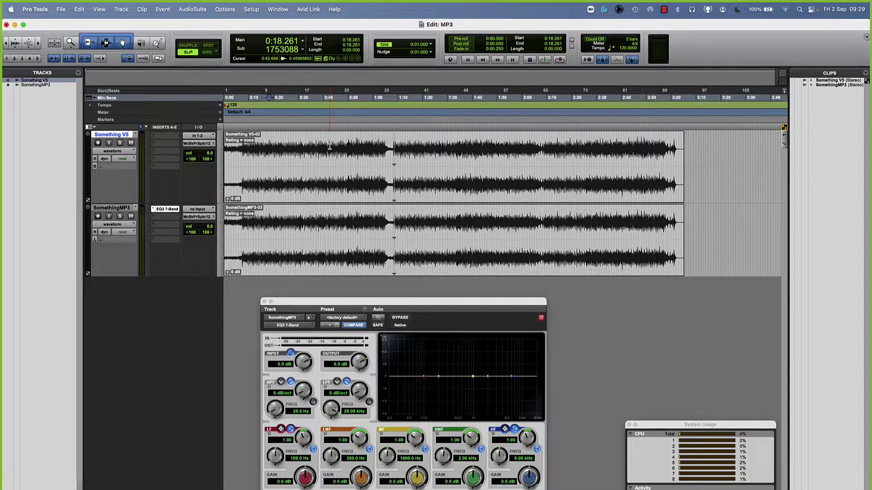
pyautogui.press('space')
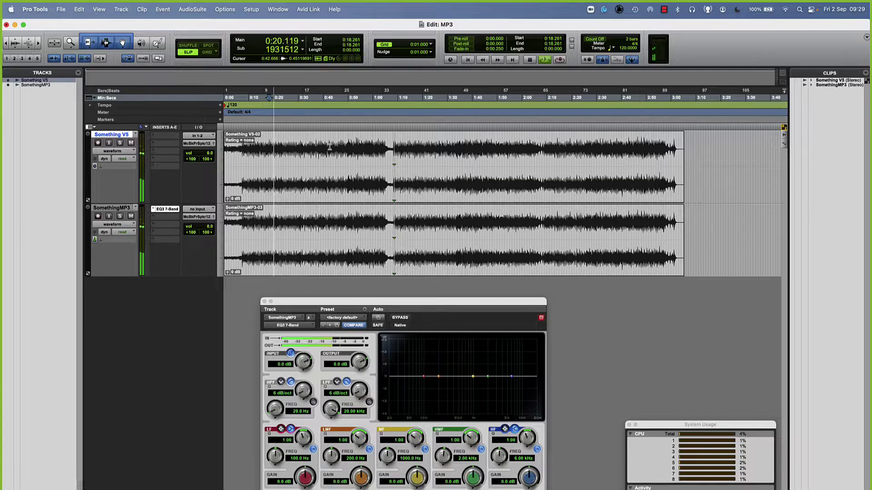
pyautogui.press('space')
pyautogui.click(351, 145)
pyautogui.click(655, 152)
pyautogui.click(643, 149)
pyautogui.press('space')
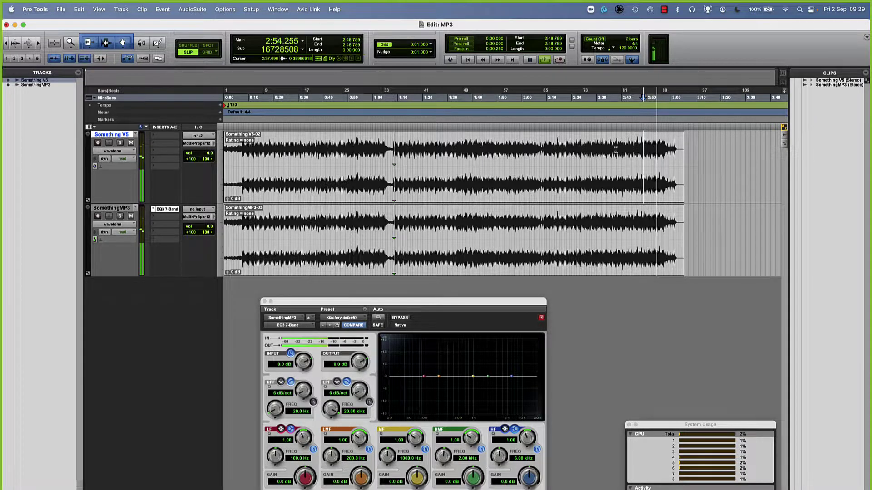
pyautogui.press('space')
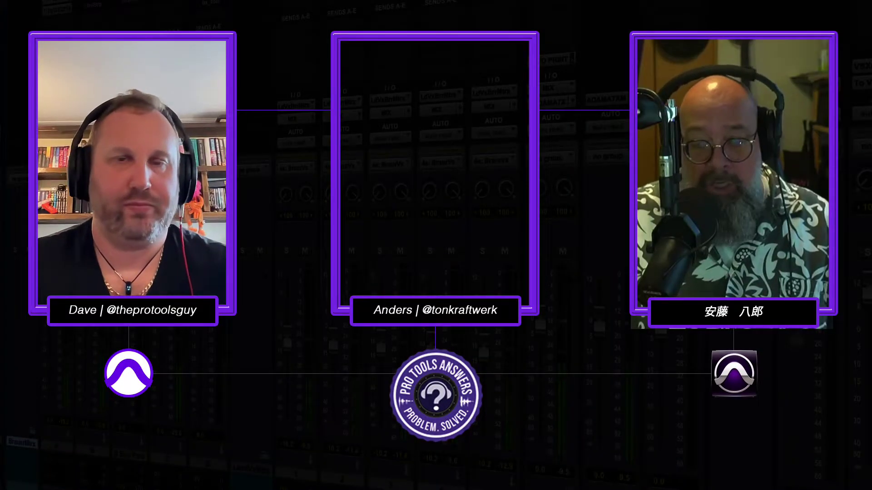
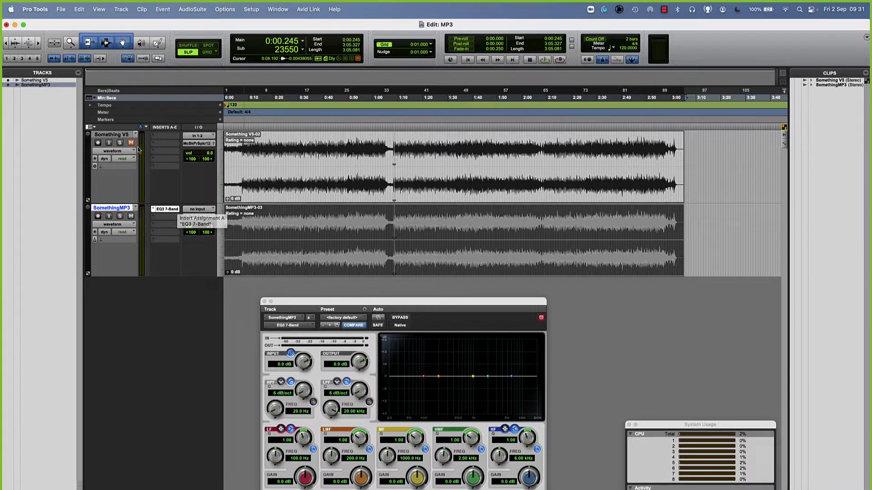
# Select the whole SomethingMP3-03 clip, make the EQ3 7-Band insert on its track inactive and close the plug-in window.
pyautogui.click(307, 193)
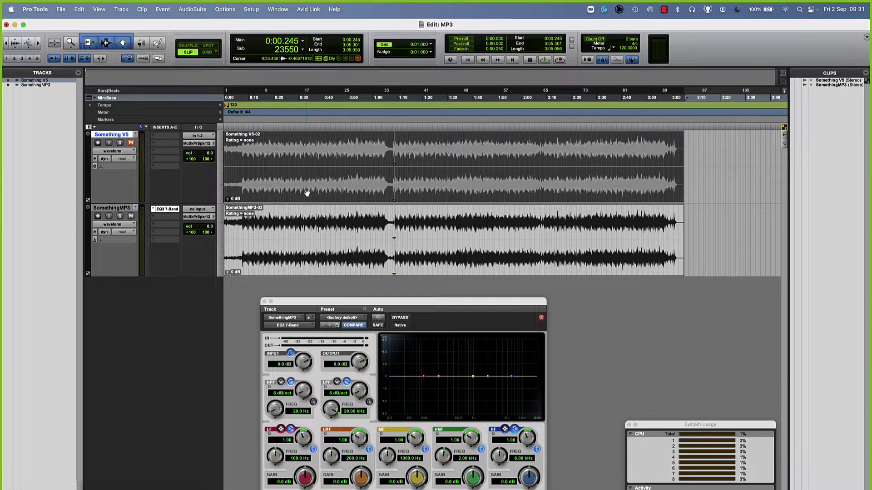
pyautogui.click(299, 267)
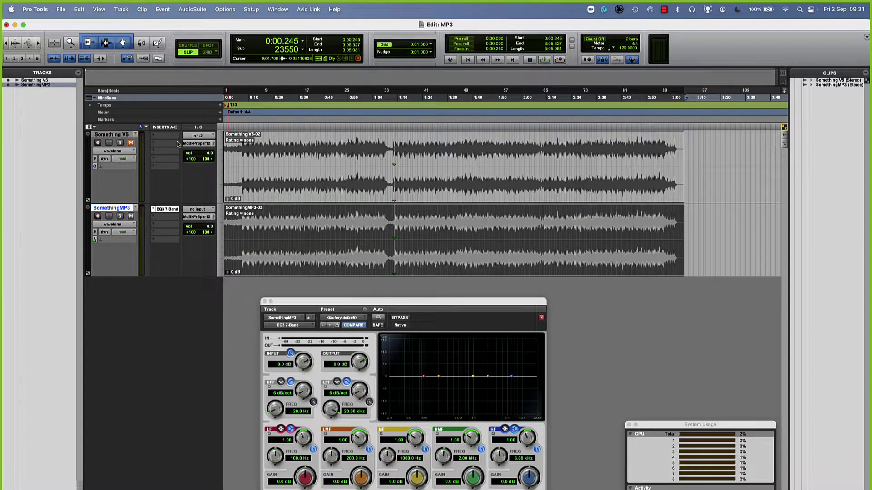
pyautogui.keyDown('ctrl'); pyautogui.keyDown('super'); pyautogui.click(169, 210); pyautogui.keyUp('super'); pyautogui.keyUp('ctrl')
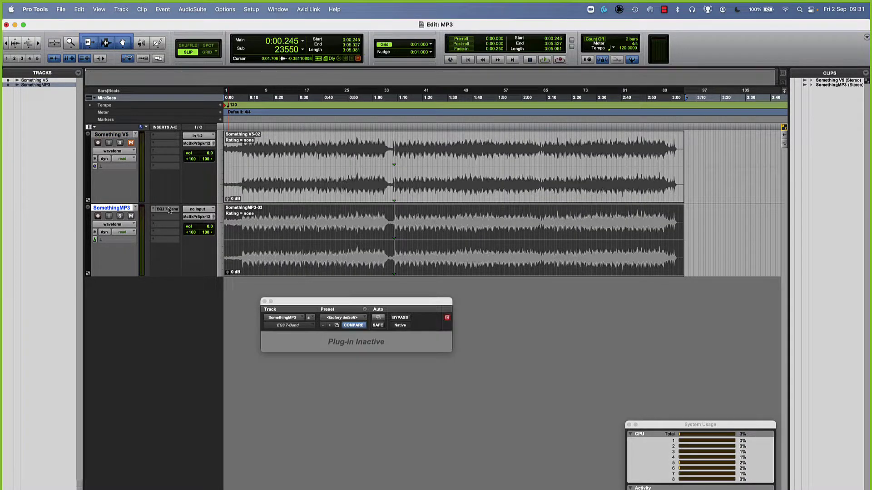
pyautogui.click(264, 301)
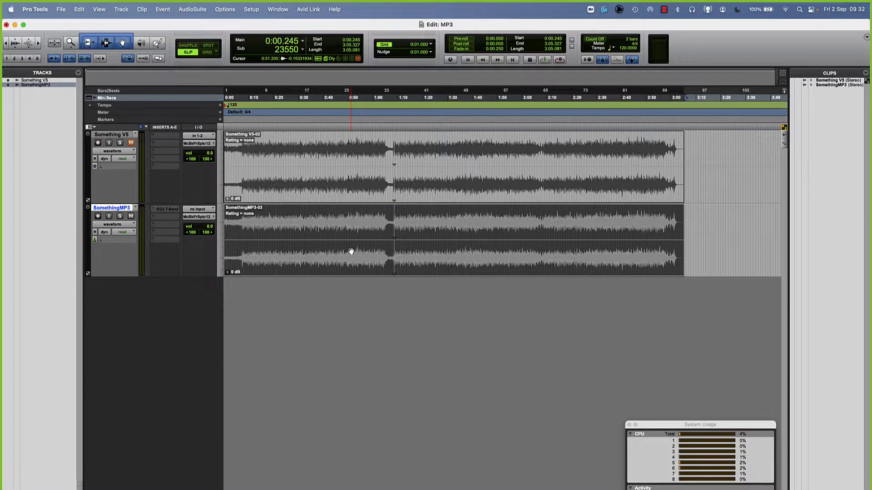
# Bounce the selection offline to the Bounced Files folder as a 48 kHz interleaved MP3 named SomethingMP3.2 at 320 kbit/s.
pyautogui.press('super+alt+b')
pyautogui.click(441, 158)
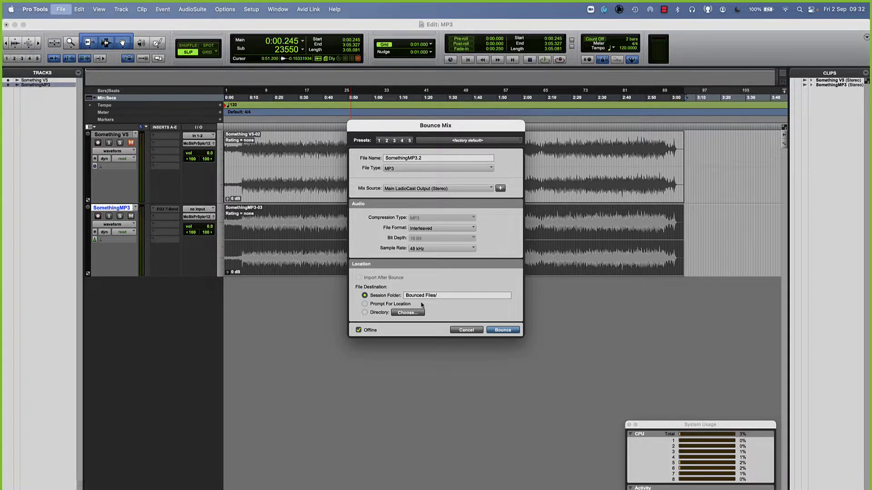
pyautogui.click(513, 331)
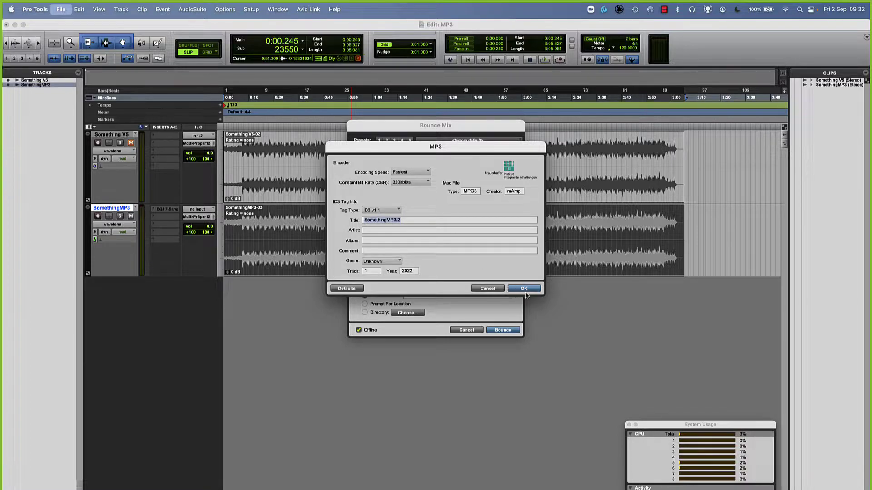
pyautogui.click(524, 289)
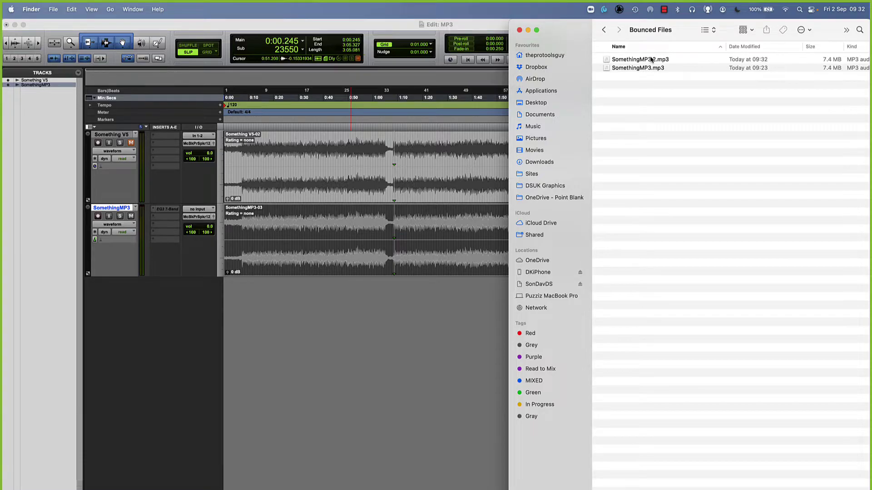
# Import SomethingMP3.2.mp3 from Bounced Files onto a new track and move its clip to the session start at 0:00.000.
pyautogui.click(643, 61)
pyautogui.moveTo(644, 60); pyautogui.dragTo(386, 337)
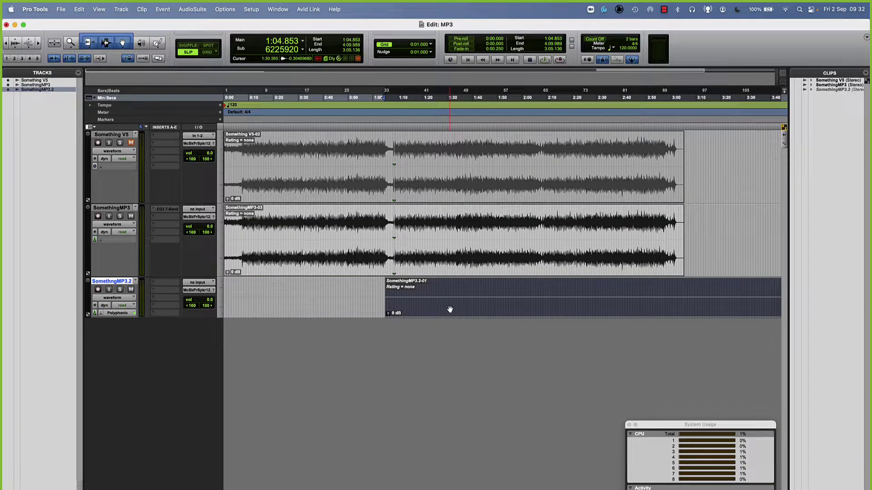
pyautogui.moveTo(443, 308); pyautogui.dragTo(282, 309)
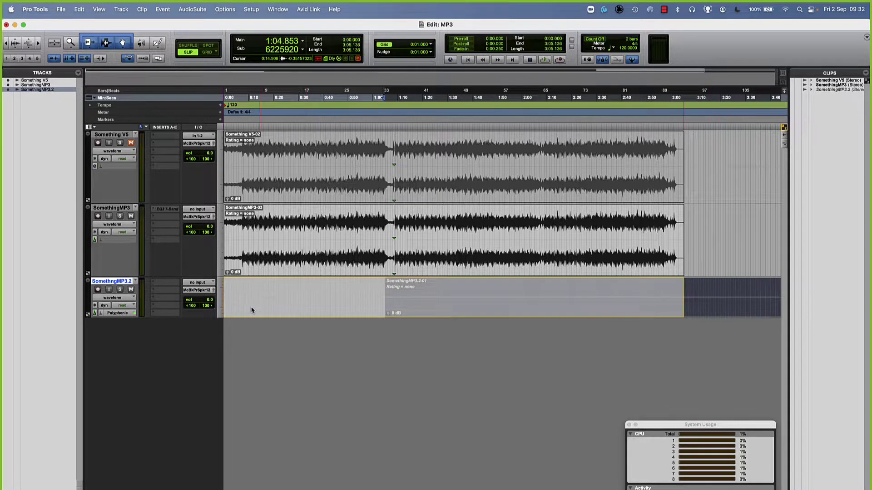
# Turn off Polyphonic Elastic Audio on the SomethingMP3.2 track and enlarge its height to match the tracks above.
pyautogui.click(115, 313)
pyautogui.click(121, 313)
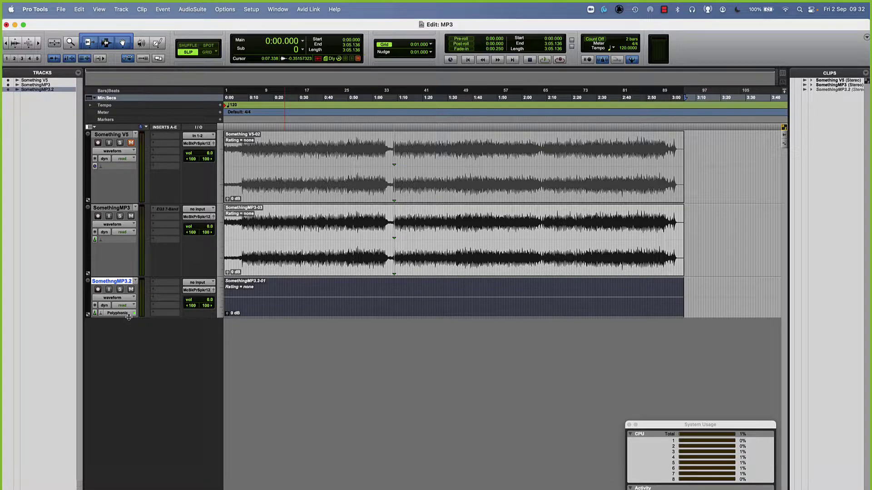
pyautogui.moveTo(128, 317); pyautogui.dragTo(130, 350)
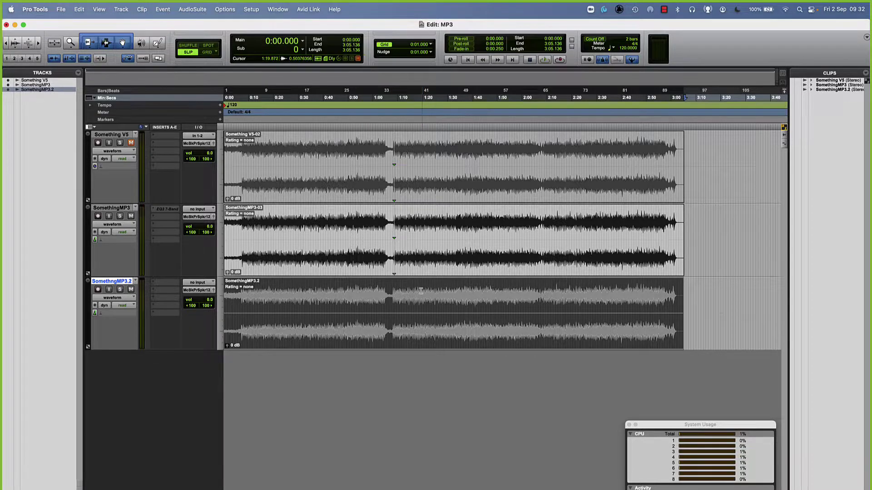
# Compare the starts and ends of the SomethingMP3.2 clip and the two clips above it.
pyautogui.press('super+bracketright')
pyautogui.press('super+bracketright')
pyautogui.press('super+bracketright')
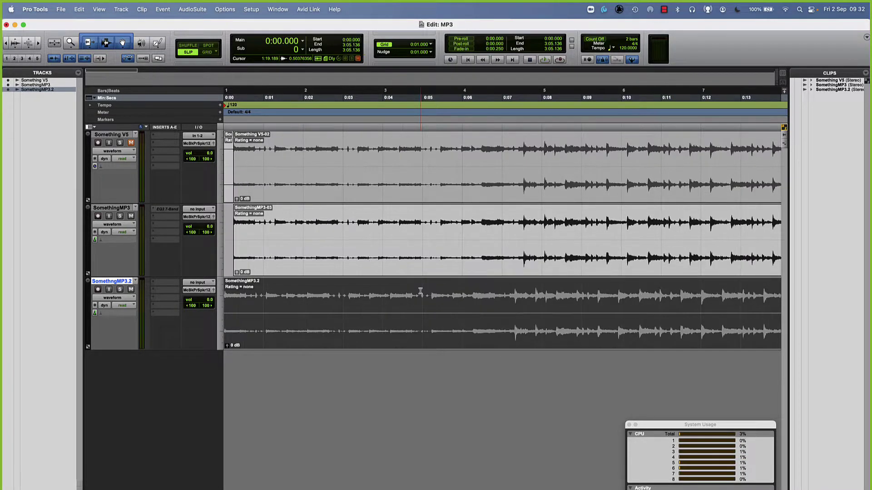
pyautogui.hscroll(15, 420, 291)
pyautogui.press('super+bracketleft')
pyautogui.press('super+bracketleft')
pyautogui.press('super+bracketleft')
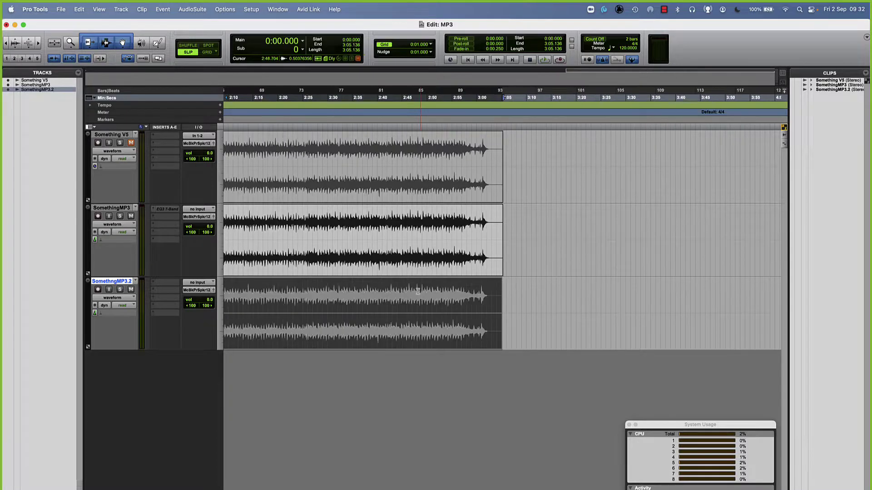
# Add a sync point to the SomethingMP3-03 clip at the start of the sound at 0:05.461.
pyautogui.press('Return')
pyautogui.click(256, 290)
pyautogui.press('super+bracketright')
pyautogui.press('super+bracketright')
pyautogui.press('super+bracketright')
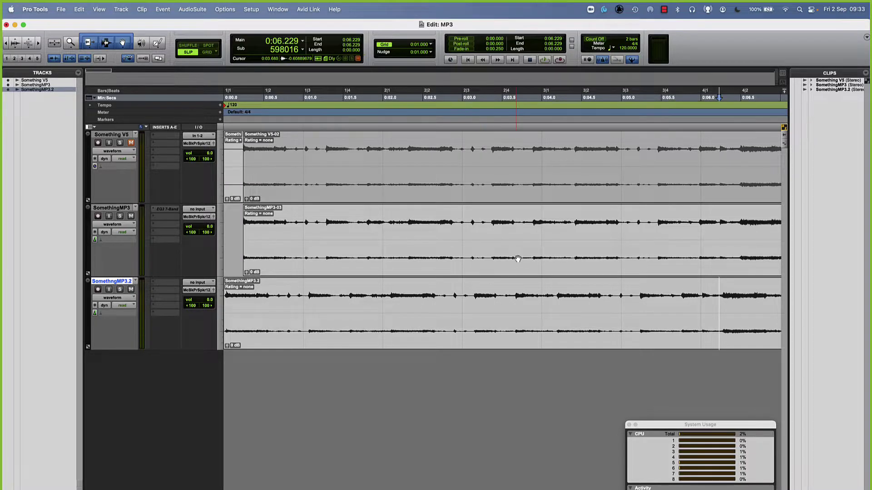
pyautogui.press('super+bracketright')
pyautogui.hscroll(2, 545, 259)
pyautogui.click(535, 222)
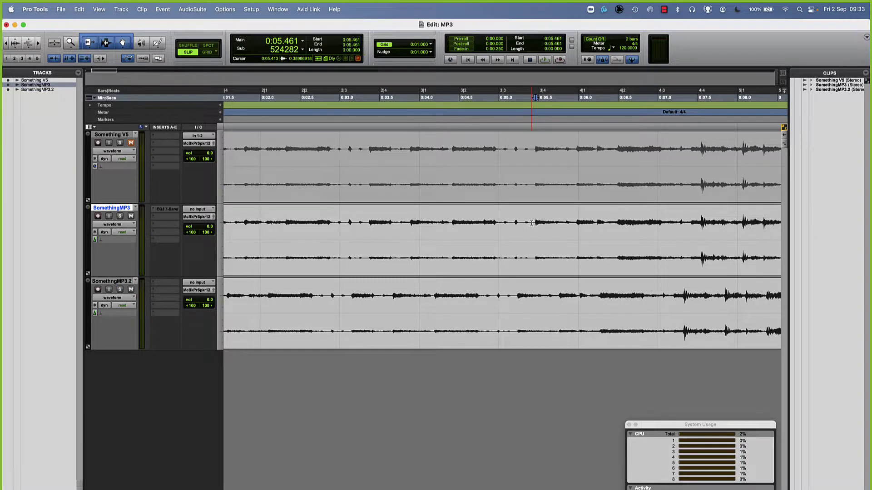
pyautogui.press('super+e')
# Add a sync point to the SomethingMP3.2 clip at the start of the sound at 0:05.240.
pyautogui.click(506, 295)
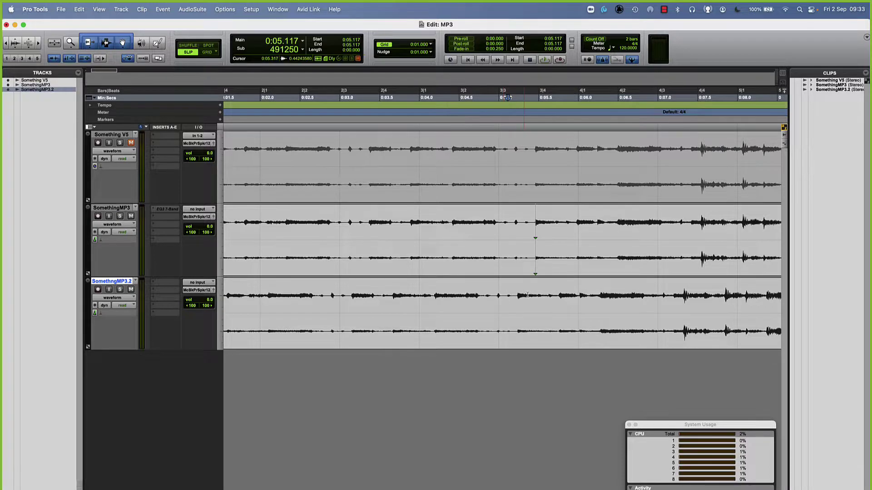
pyautogui.click(518, 295)
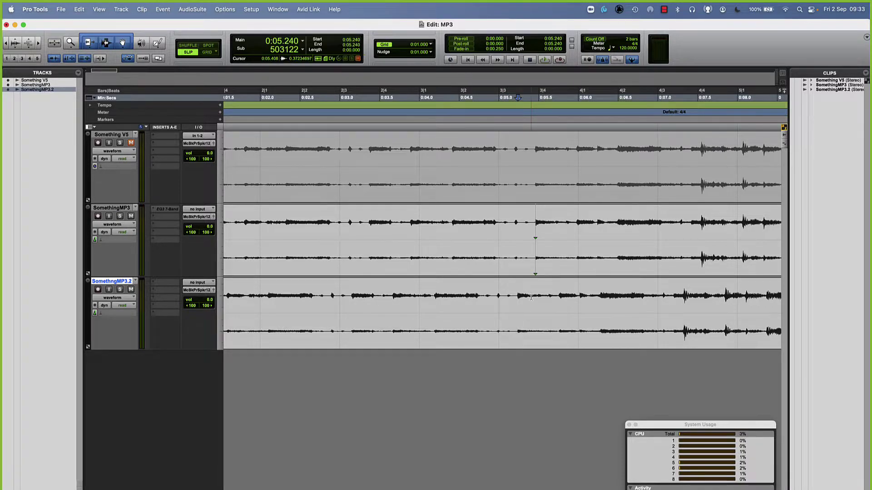
pyautogui.press('super+e')
# Snap the SomethingMP3.2 clip's sync point to the SomethingMP3-03 clip's sync point at 0:05.461.
pyautogui.click(525, 247)
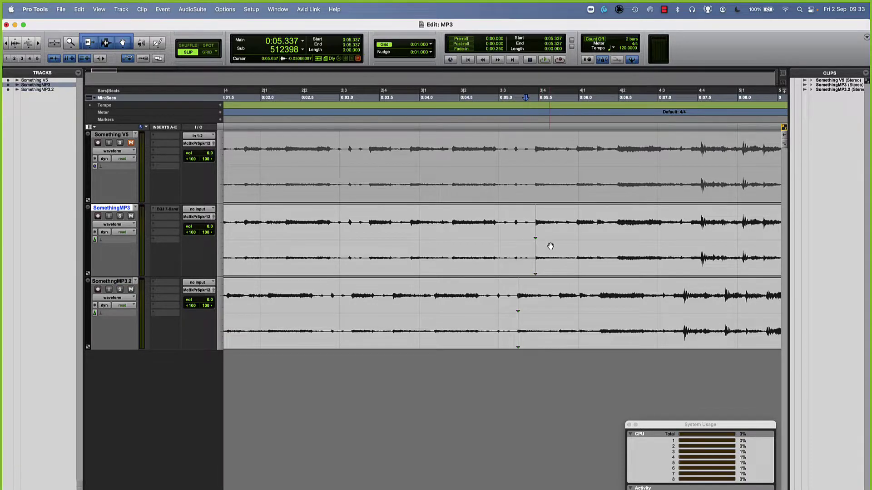
pyautogui.press('Tab')
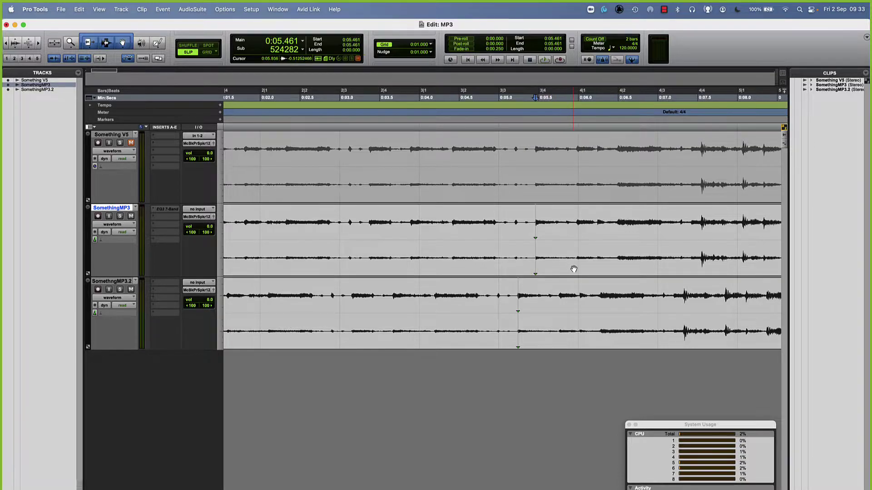
pyautogui.keyDown('ctrl'); pyautogui.click(583, 338); pyautogui.keyUp('ctrl')
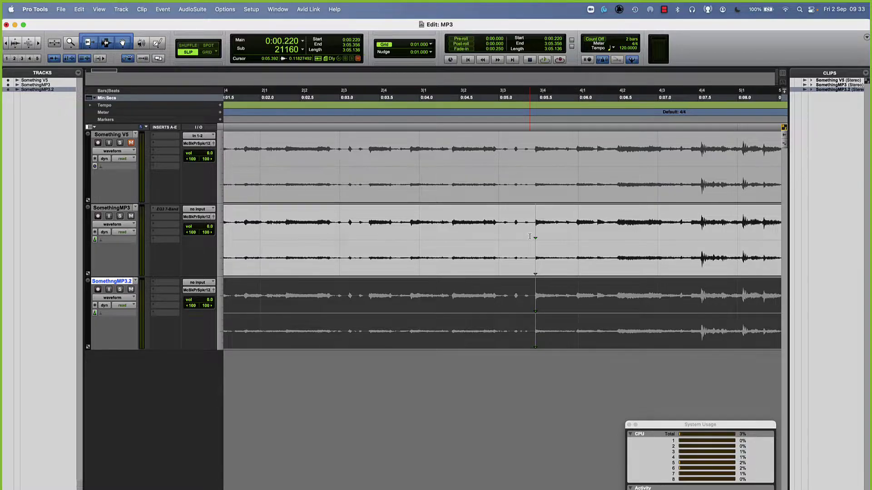
# Examine how the starts of the three aligned clips compare at the beginning of the session.
pyautogui.press('Return')
pyautogui.press('super+bracketright')
pyautogui.press('super+bracketright')
pyautogui.press('super+bracketright')
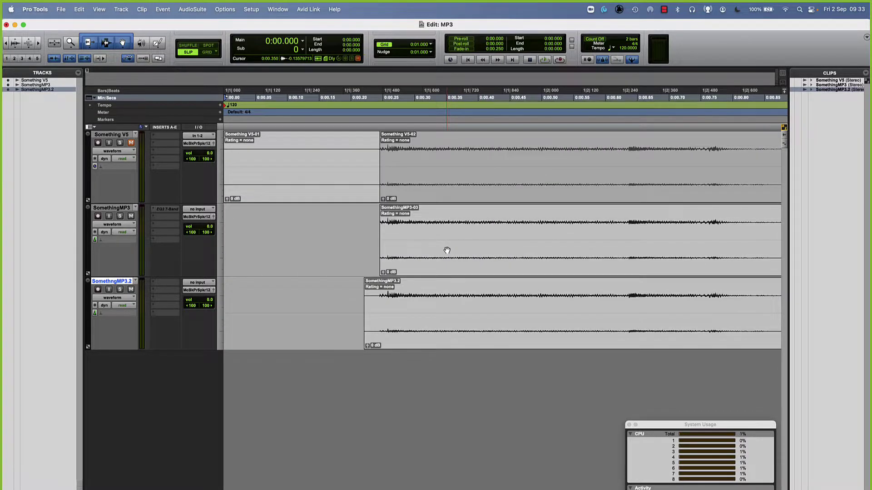
pyautogui.press('super+bracketright')
pyautogui.press('super+bracketleft')
# Select the SomethingMP3.2 clip and compare its end with the ends of the two clips above, finishing at the session start.
pyautogui.click(481, 345)
pyautogui.press('Right')
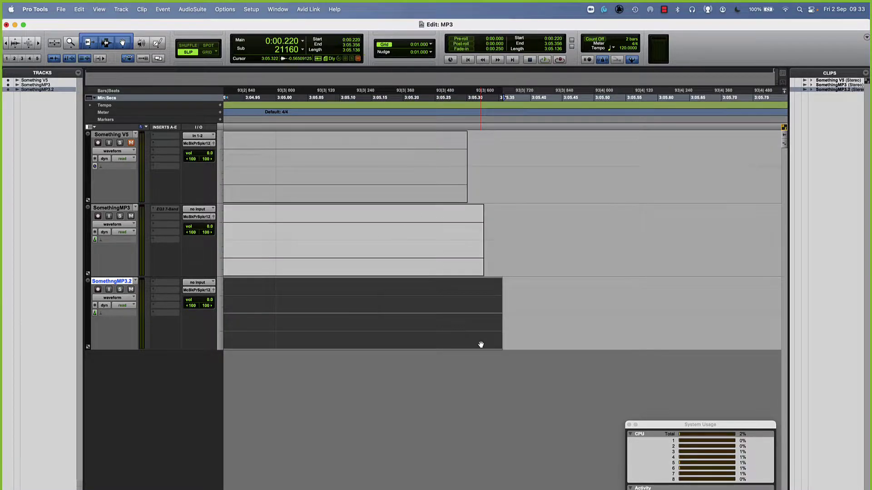
pyautogui.press('super+bracketleft')
pyautogui.press('super+bracketleft')
pyautogui.press('super+bracketleft')
pyautogui.press('super+bracketleft')
pyautogui.press('super+bracketleft')
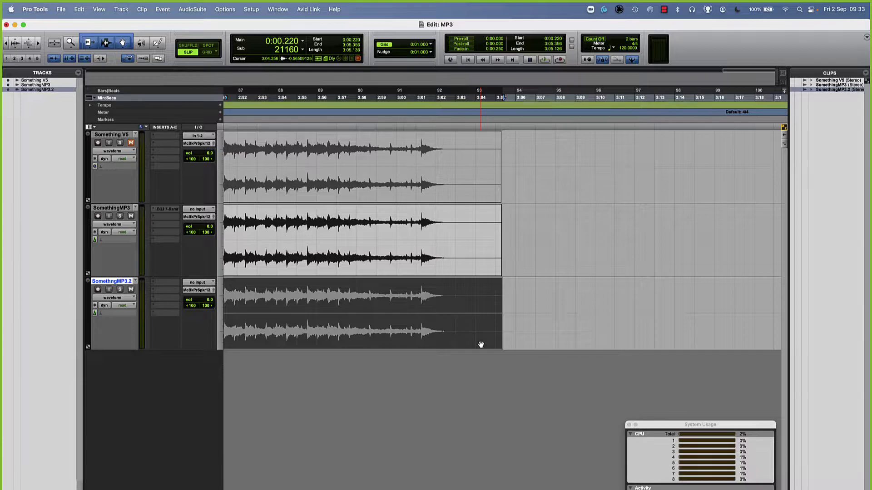
pyautogui.press('super+bracketleft')
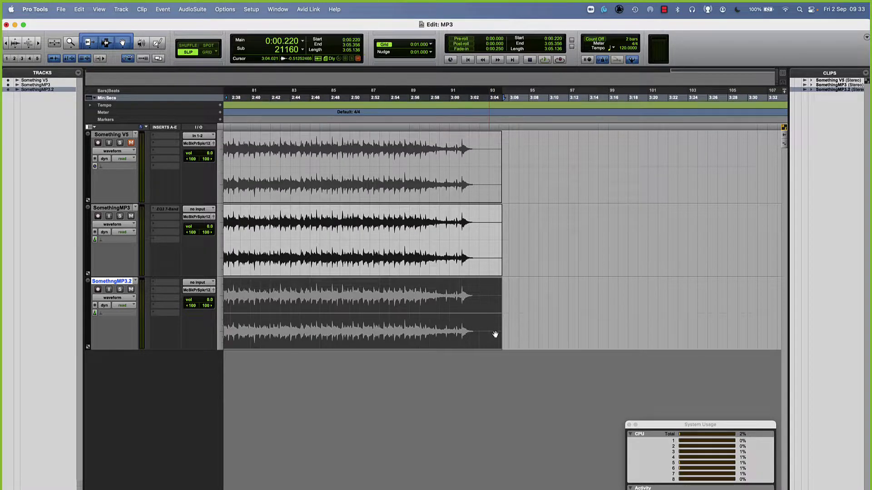
pyautogui.hscroll(-10, 493, 333)
pyautogui.hscroll(-8, 493, 331)
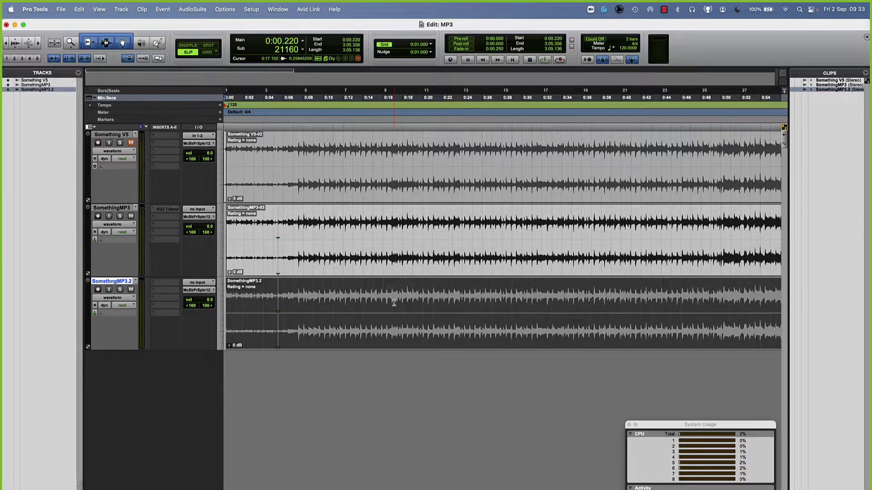
pyautogui.press('super+bracketright')
pyautogui.press('super+bracketright')
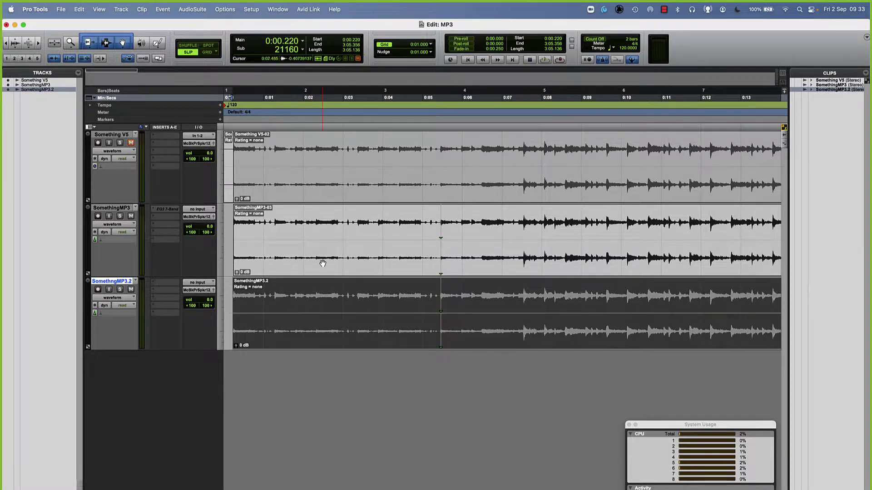
# Activate the EQ3 7-Band insert, move it from SomethingMP3 to SomethingMP3.2, and play the two MP3 tracks as a null test.
pyautogui.keyDown('ctrl'); pyautogui.keyDown('super'); pyautogui.click(166, 211); pyautogui.keyUp('super'); pyautogui.keyUp('ctrl')
pyautogui.click(167, 210)
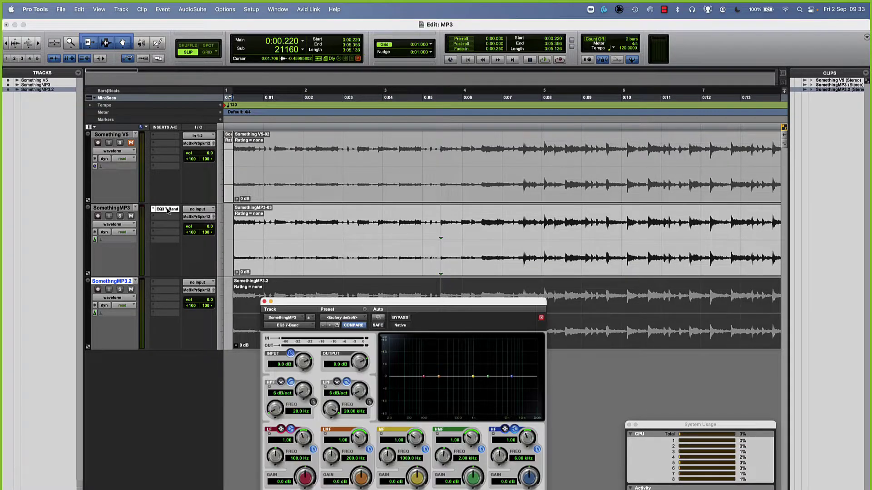
pyautogui.moveTo(167, 210); pyautogui.dragTo(181, 275)
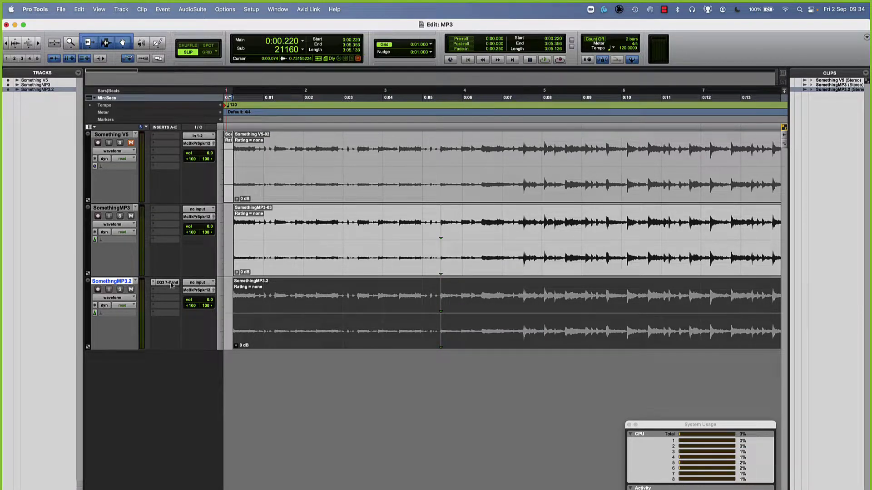
pyautogui.click(168, 283)
pyautogui.click(167, 283)
pyautogui.press('space')
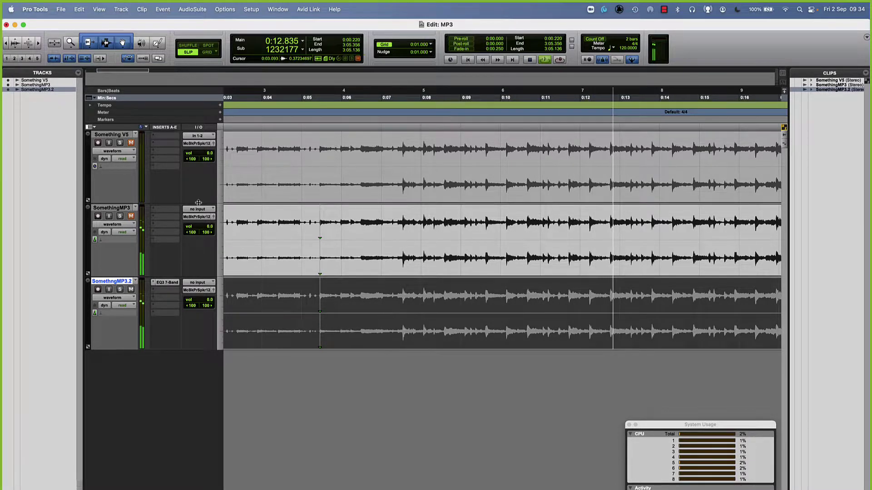
pyautogui.press('space')
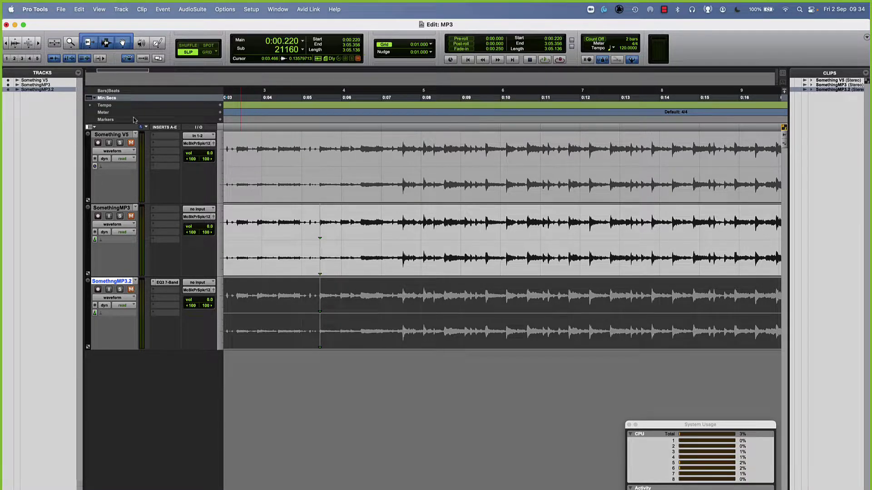
# Select the Something V5-02 clip and unmute it.
pyautogui.click(325, 186)
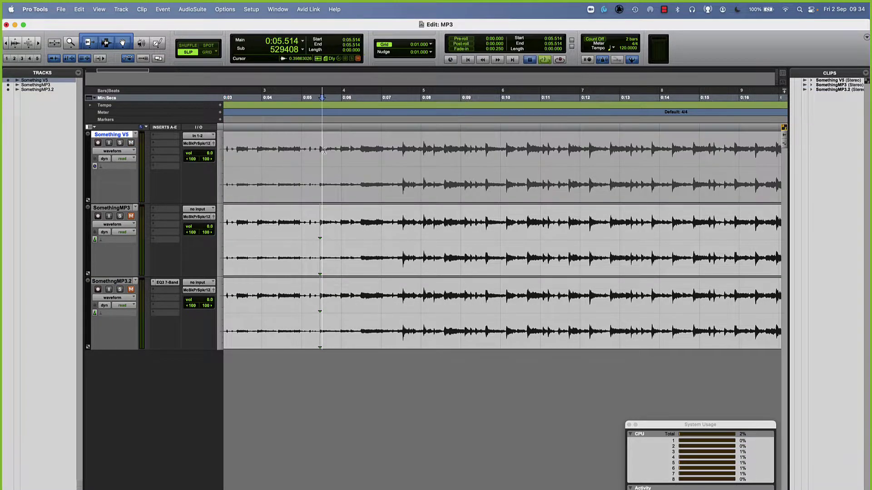
pyautogui.click(325, 185)
pyautogui.click(328, 187)
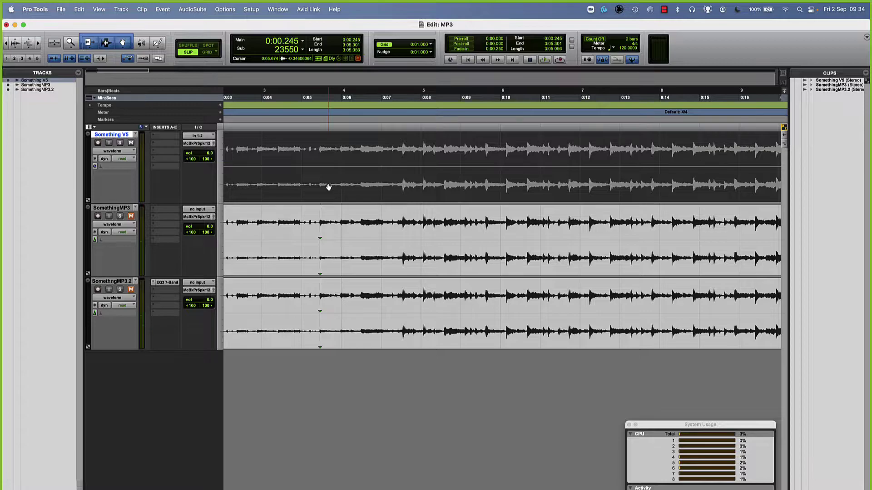
pyautogui.hscroll(-3, 328, 187)
pyautogui.rightClick(327, 170)
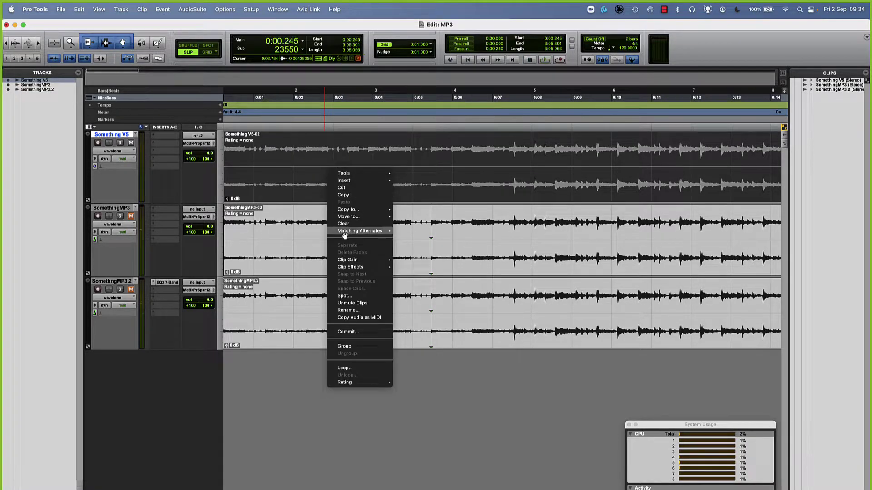
pyautogui.click(365, 303)
# Play from 0:04.586, toggling the mutes on Something V5 and SomethingMP3.2 to compare the original with the second MP3.
pyautogui.click(397, 153)
pyautogui.press('space')
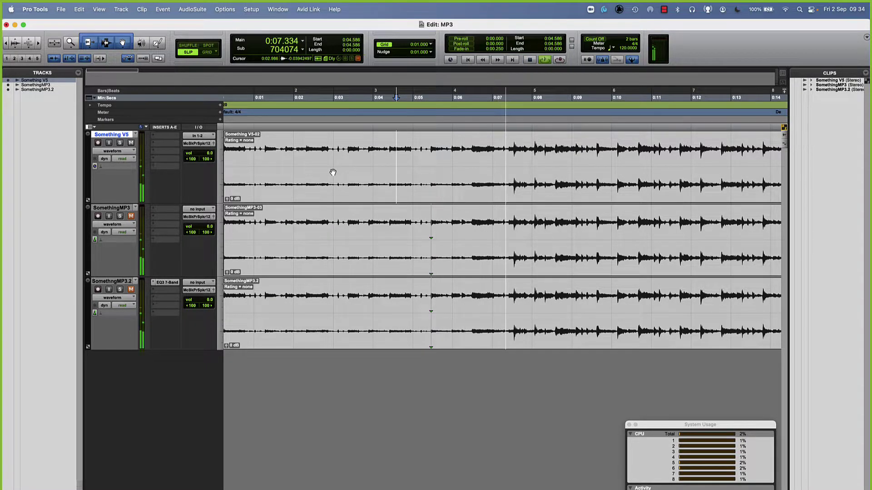
pyautogui.hscroll(3, 333, 172)
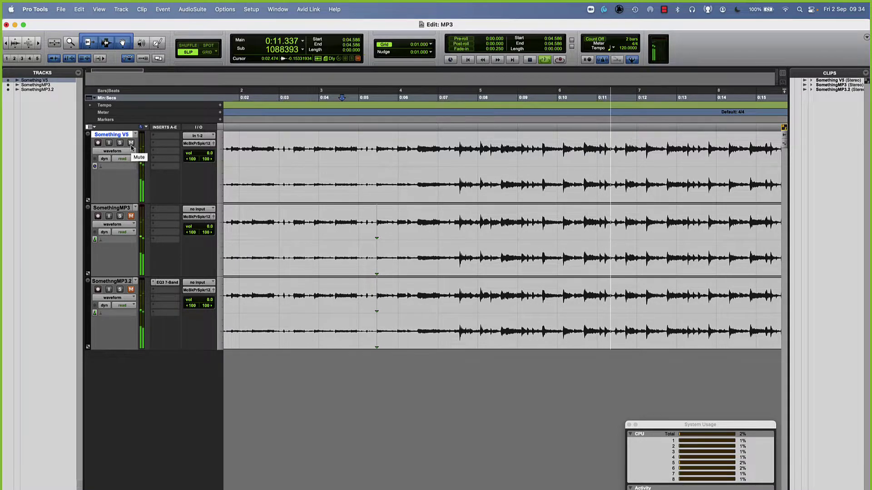
pyautogui.click(131, 143)
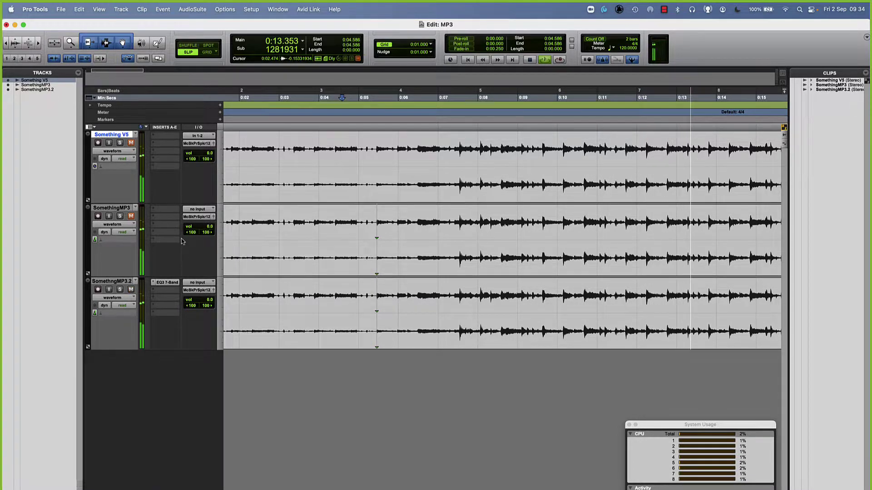
pyautogui.click(132, 290)
pyautogui.click(132, 143)
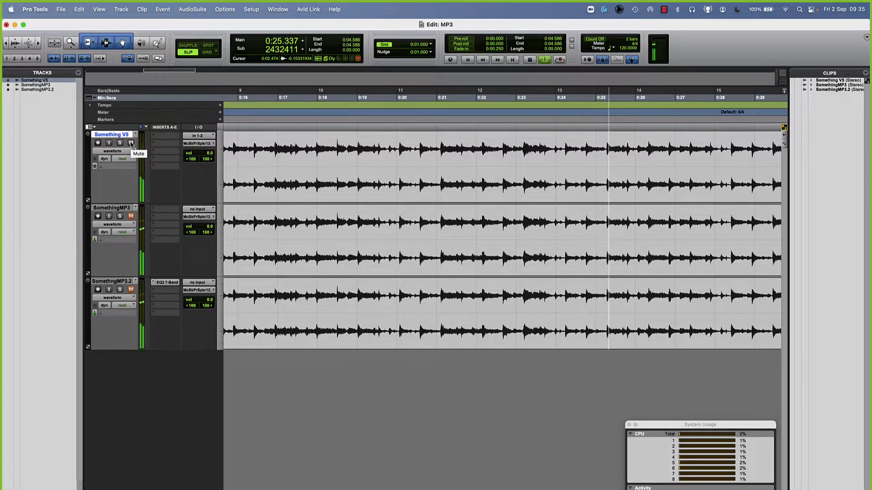
pyautogui.click(131, 143)
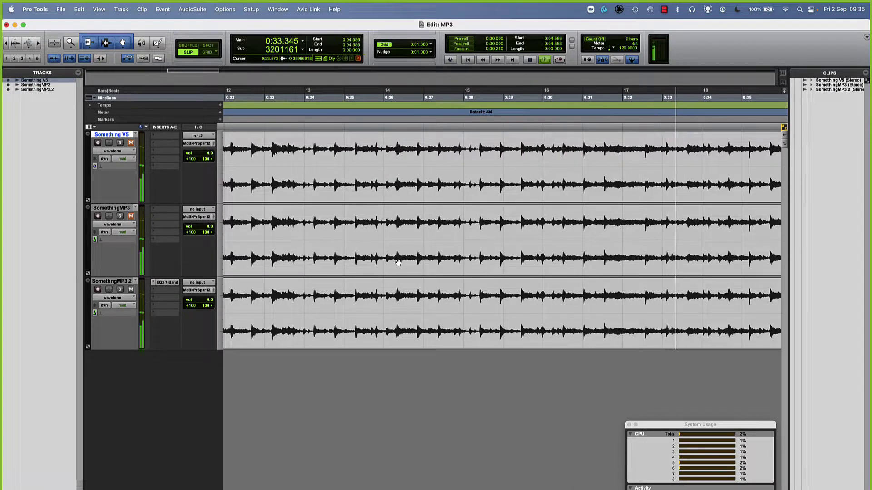
pyautogui.press('space')
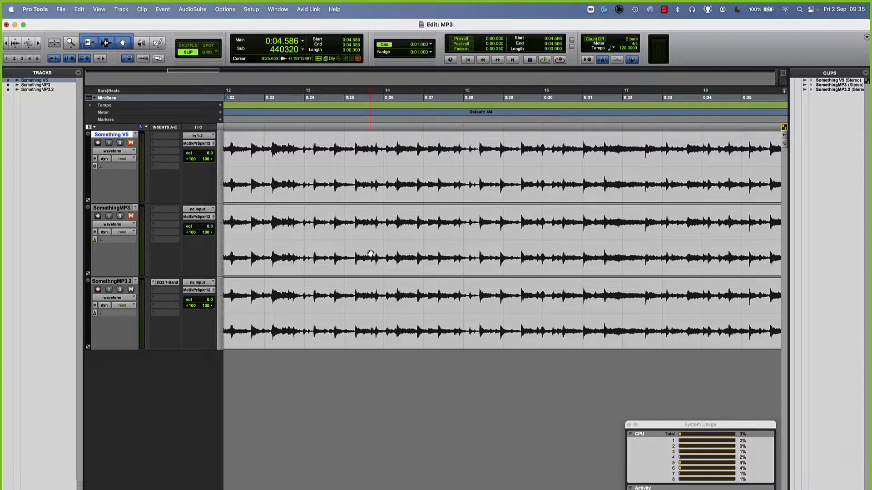
# View the full length of all three clips and check the two MP3 files in Finder's Bounced Files folder, then return to Pro Tools.
pyautogui.press('super+bracketleft')
pyautogui.press('super+bracketleft')
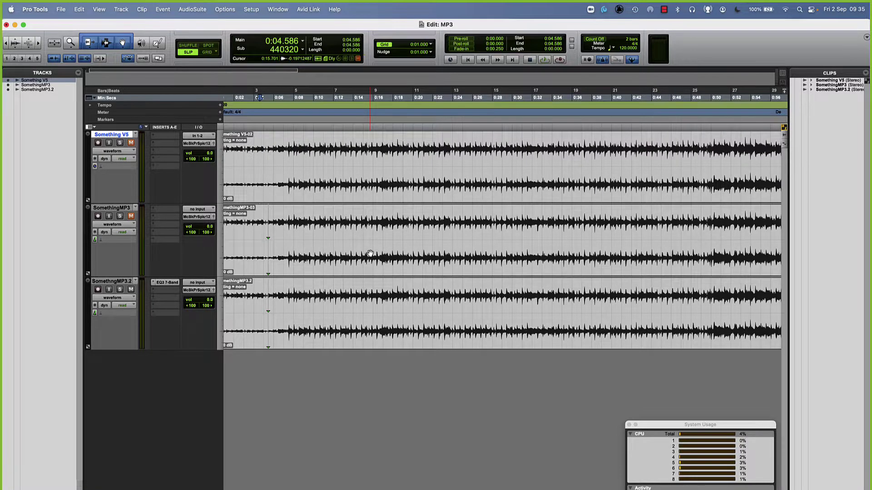
pyautogui.press('super+bracketleft')
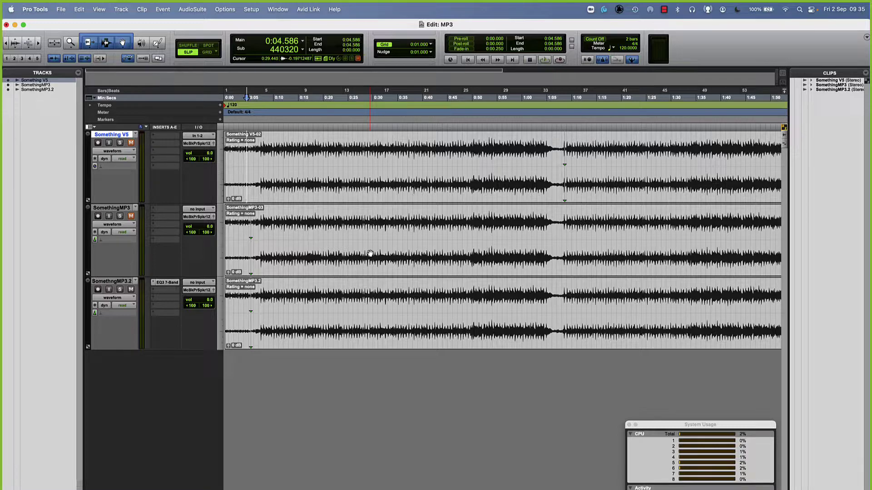
pyautogui.press('super+bracketleft')
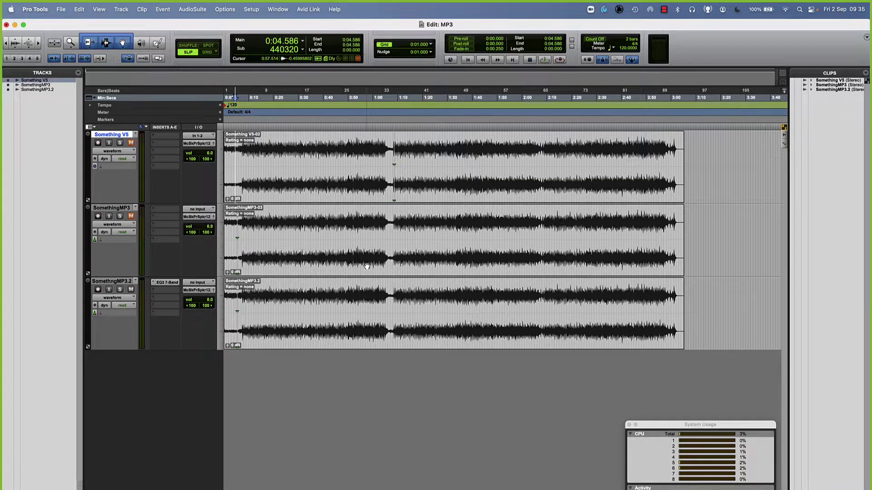
pyautogui.press('super+Tab')
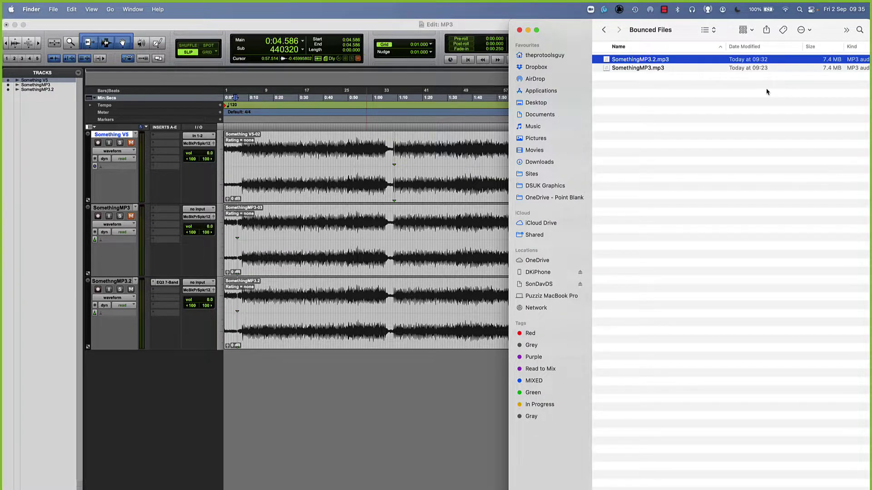
pyautogui.press('super+Tab')
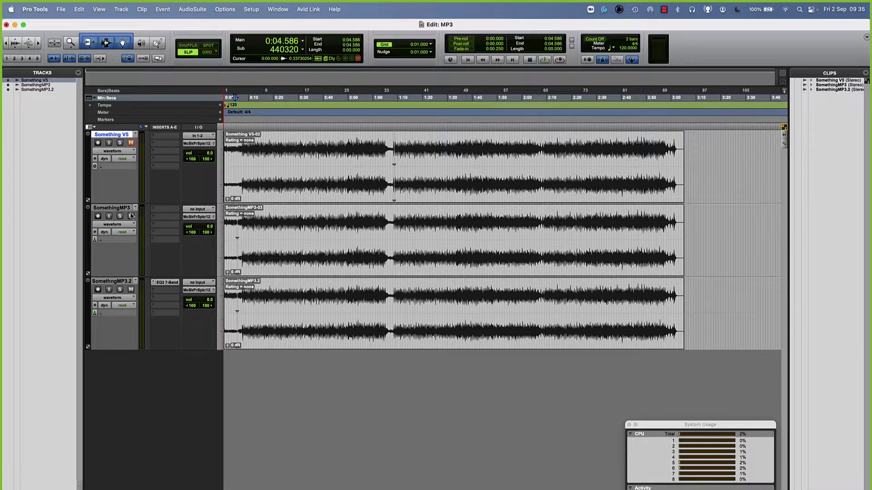
# Snap the SomethingMP3.2 clip's sync point to the matching transient in Something V5 near 0:05.4 and inspect the waveform alignment.
pyautogui.click(111, 208)
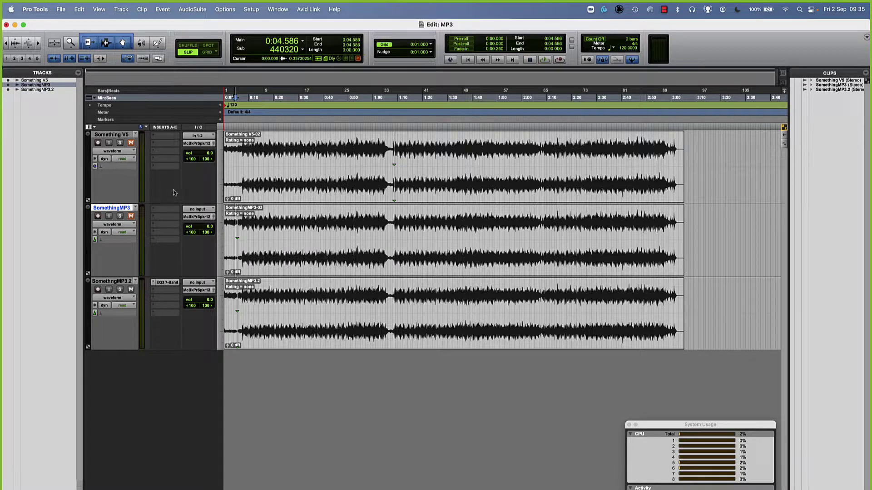
pyautogui.press('super+bracketright')
pyautogui.press('super+bracketright')
pyautogui.press('super+bracketright')
pyautogui.press('super+bracketright')
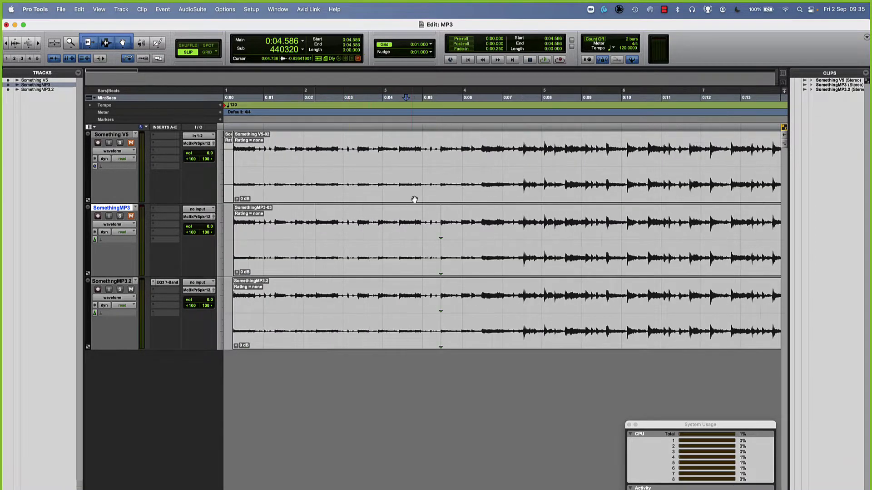
pyautogui.click(398, 149)
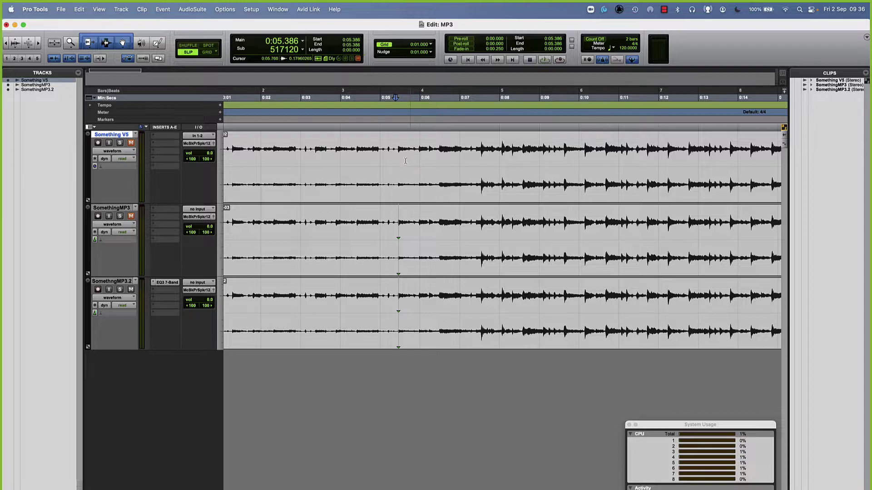
pyautogui.click(439, 343)
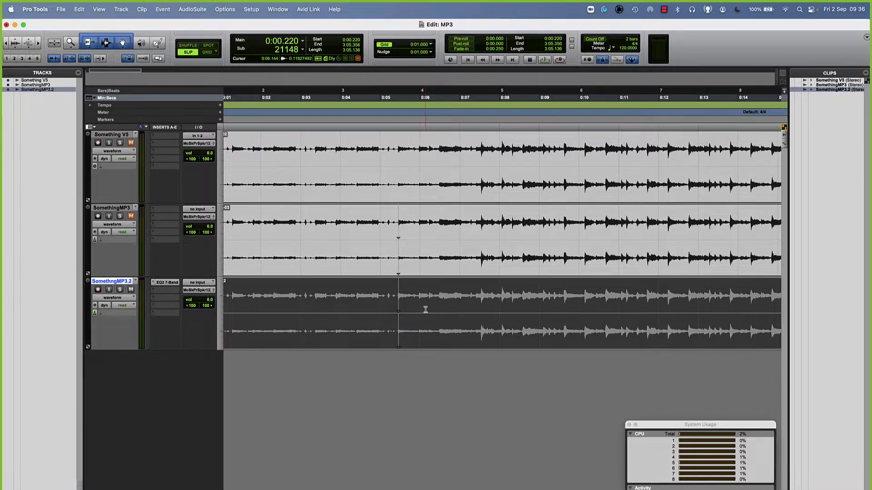
pyautogui.scroll(4, 425, 310)
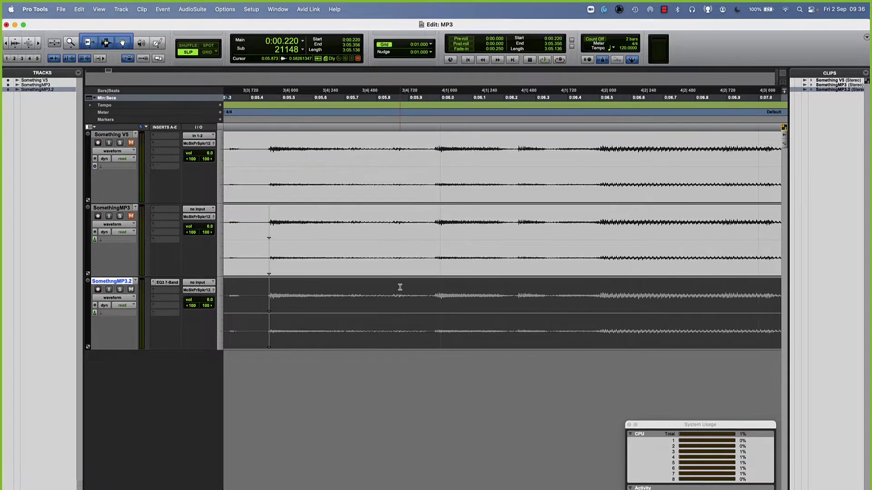
pyautogui.scroll(6, 400, 287)
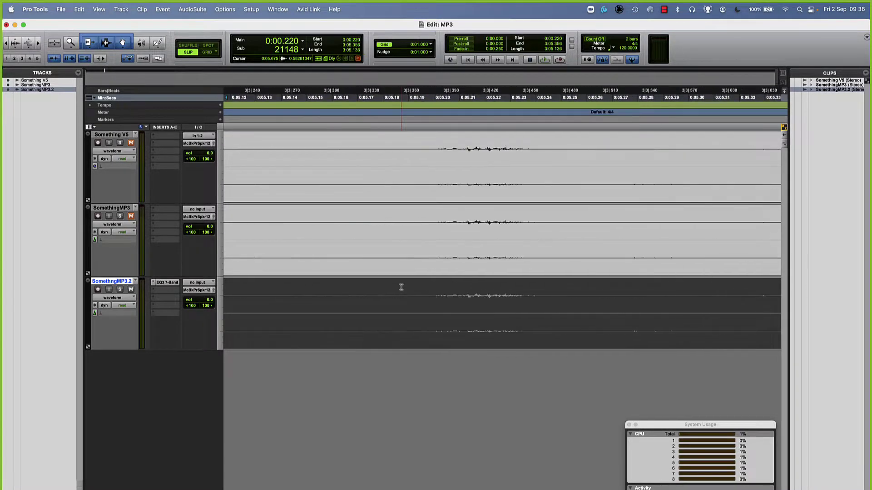
# Inspect the waveform alignment near 0:05.4, and play Something V5 with SomethingMP3.2 from 0:00.220 as a null test.
pyautogui.hscroll(10, 401, 287)
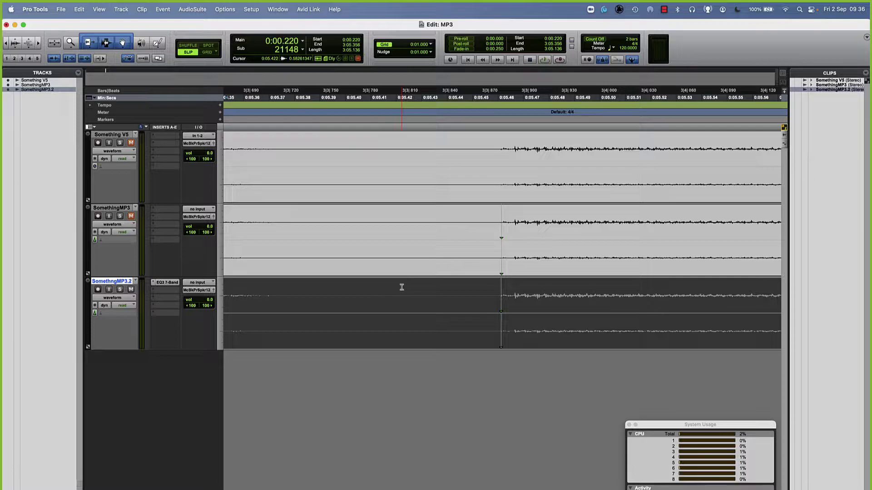
pyautogui.scroll(-10, 401, 287)
pyautogui.press('space')
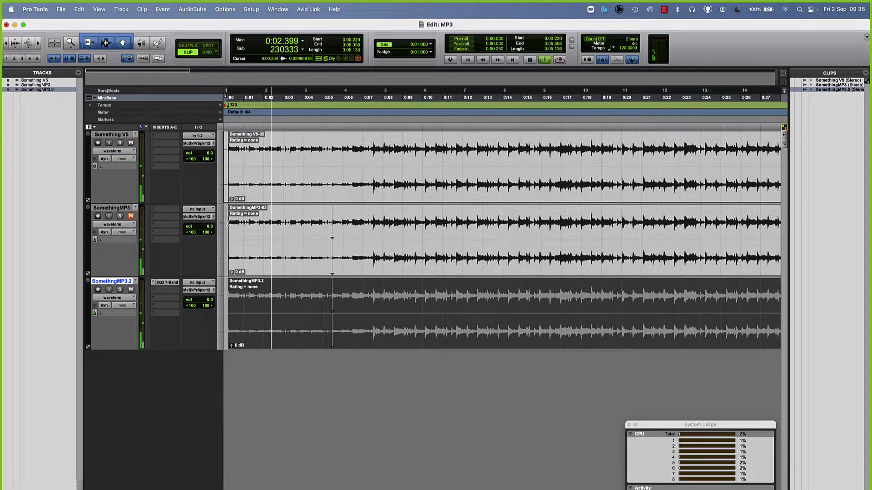
pyautogui.scroll(-2, 364, 254)
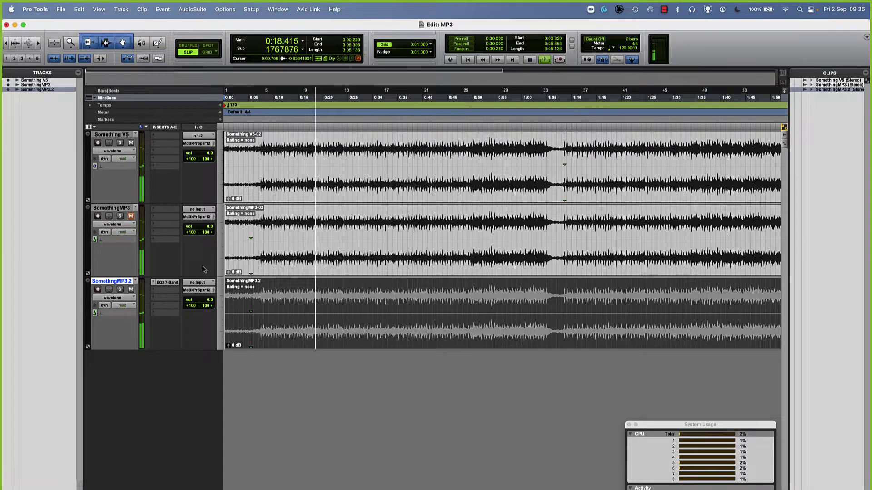
pyautogui.press('space')
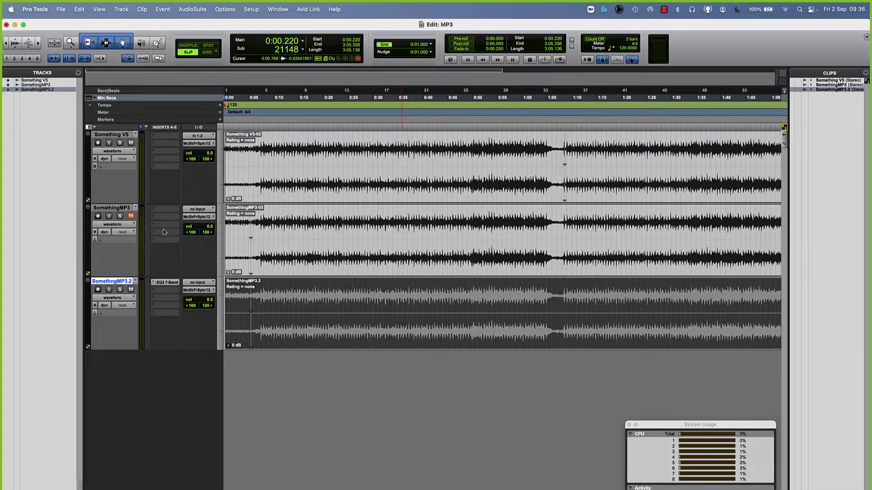
# Play from 0:09.130, muting Something V5 and SomethingMP3.2 and unmuting SomethingMP3 to hear the first MP3 alone.
pyautogui.press('space')
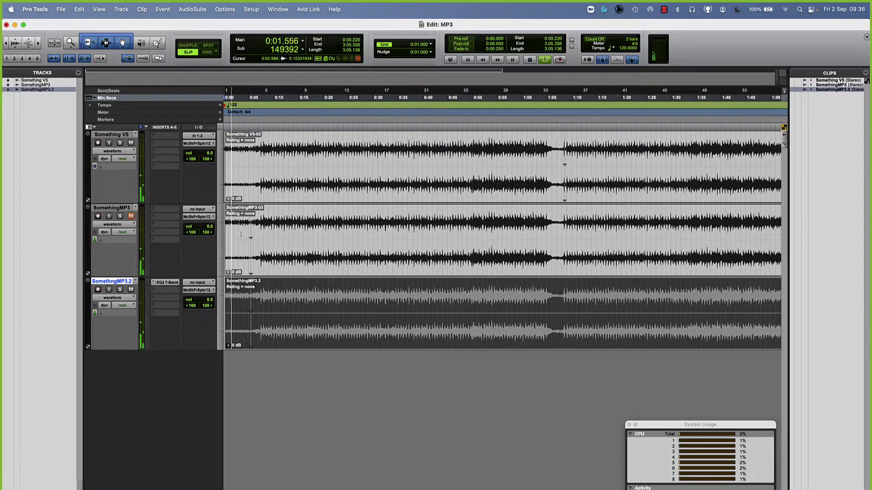
pyautogui.click(271, 98)
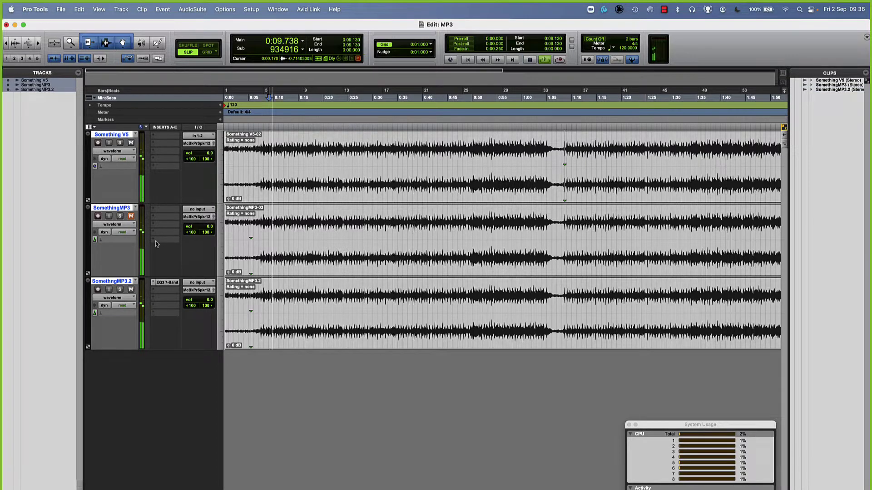
pyautogui.click(131, 289)
pyautogui.click(131, 217)
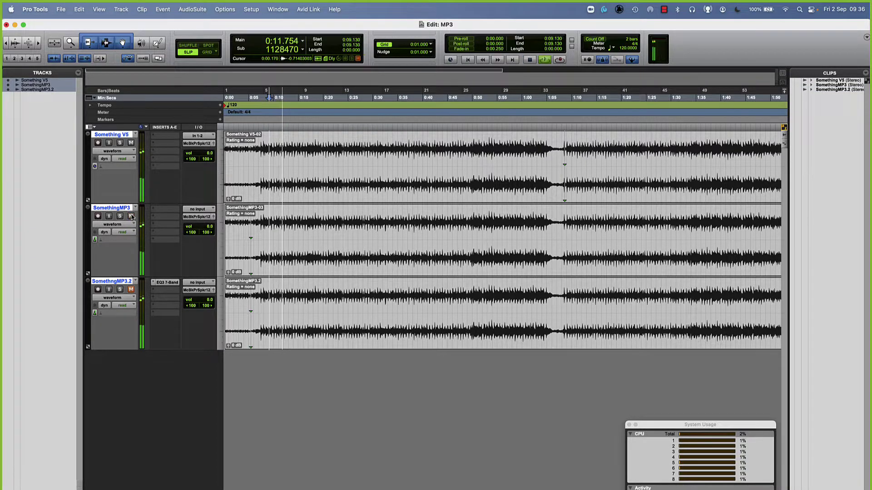
pyautogui.click(131, 142)
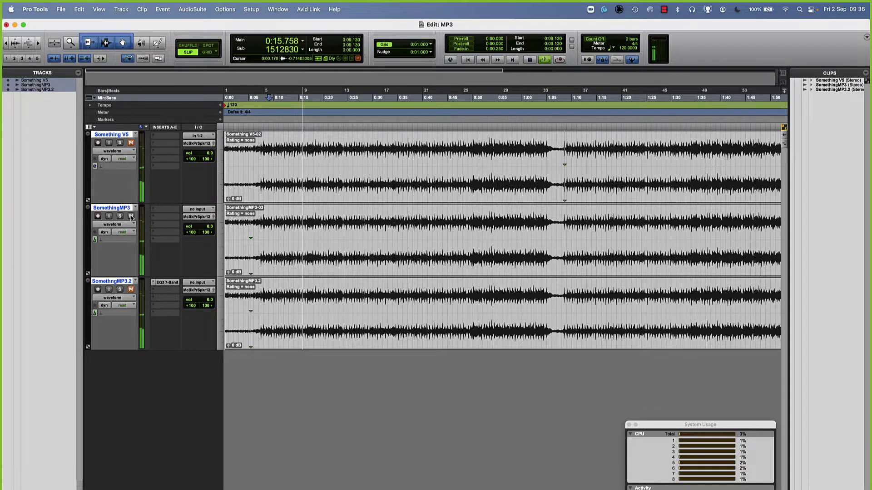
# Swap the mutes between SomethingMP3 and SomethingMP3.2 during playback to compare the two MP3s, and stop with SomethingMP3 unmuted.
pyautogui.click(131, 289)
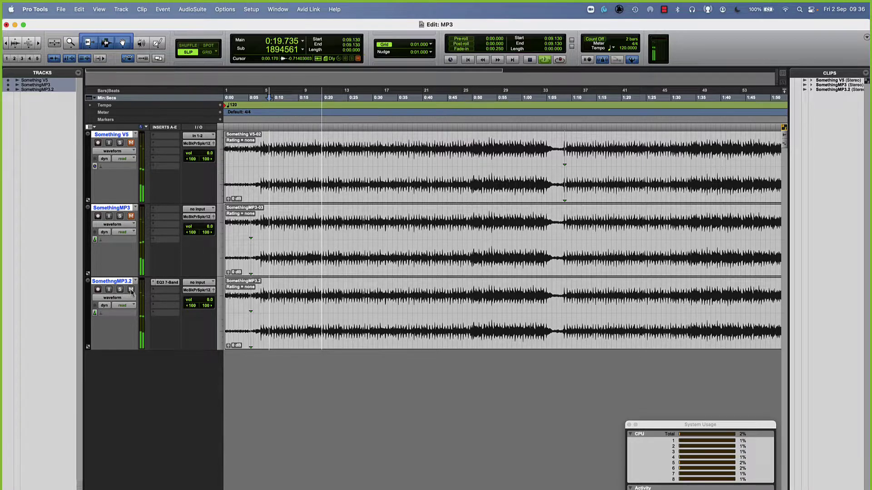
pyautogui.click(131, 289)
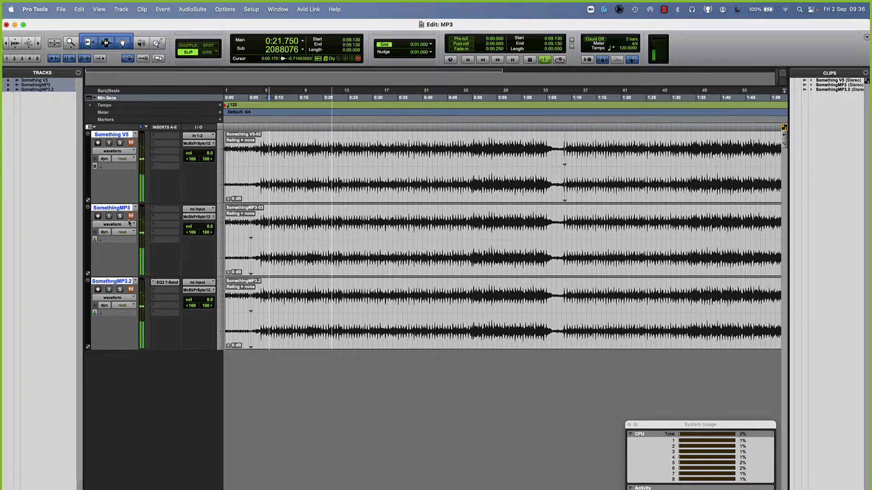
pyautogui.click(131, 216)
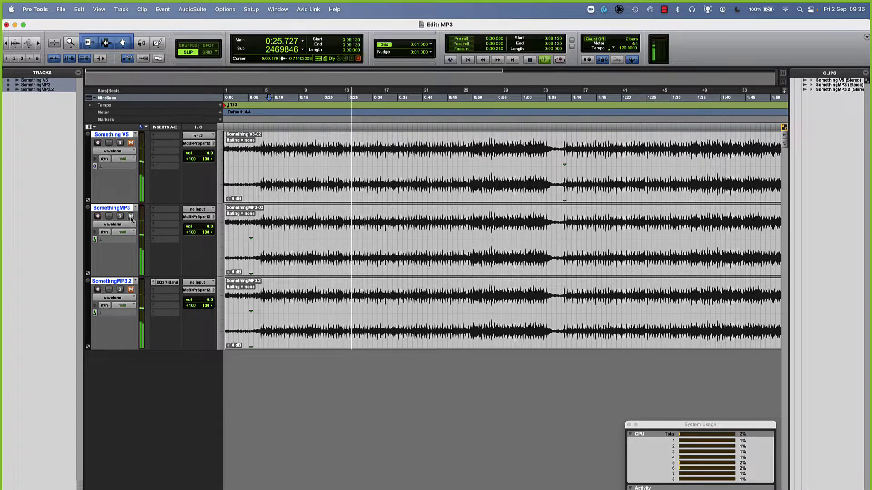
pyautogui.press('space')
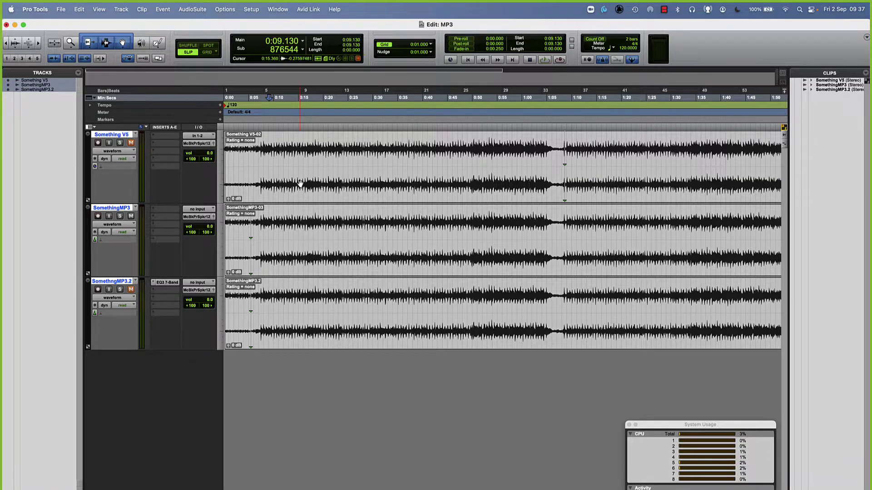
# Unmute Something V5 and select both MP3 clips, SomethingMP3-03 and SomethingMP3.2, with only SomethingMP3.2 muted.
pyautogui.click(329, 194)
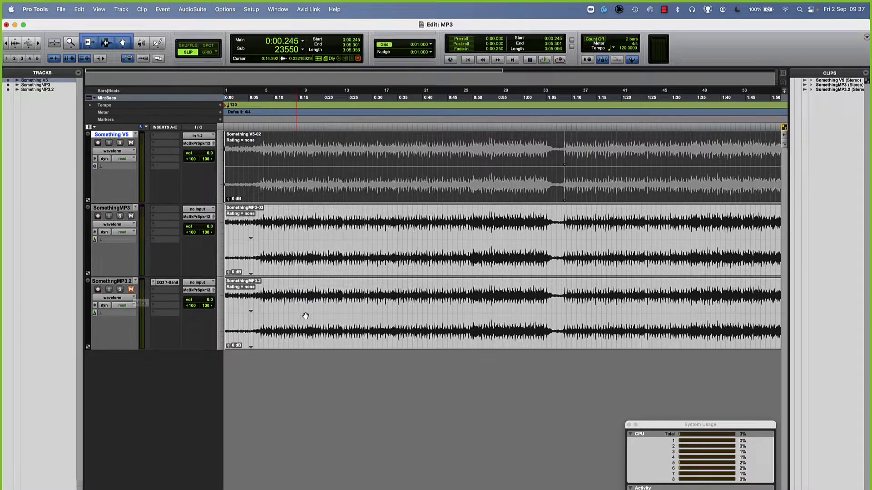
pyautogui.click(303, 268)
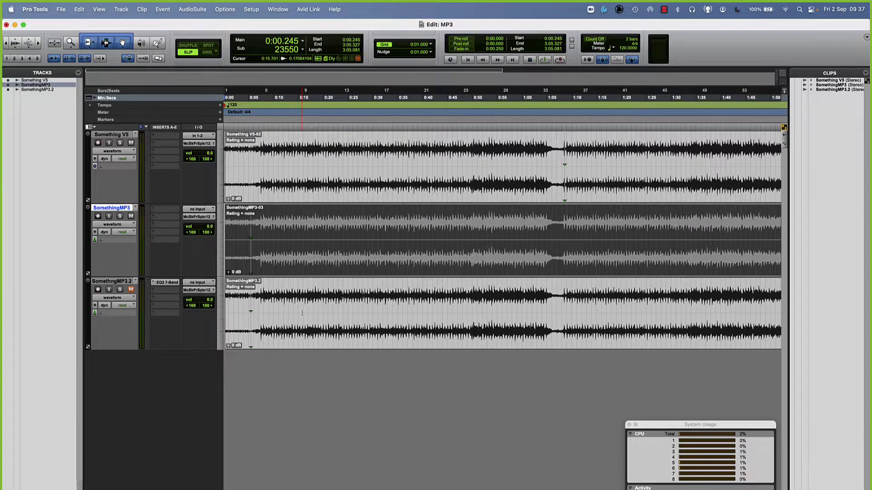
pyautogui.keyDown('shift'); pyautogui.click(302, 331); pyautogui.keyUp('shift')
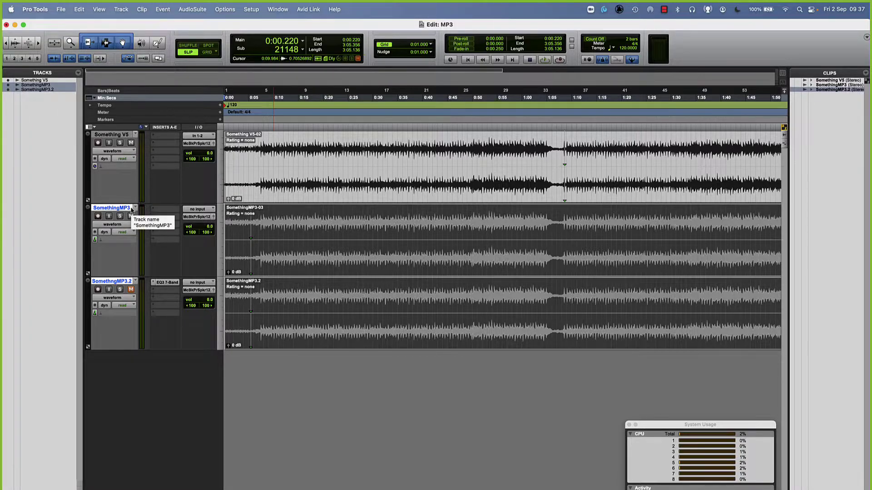
pyautogui.hotkey('shift', 'm')
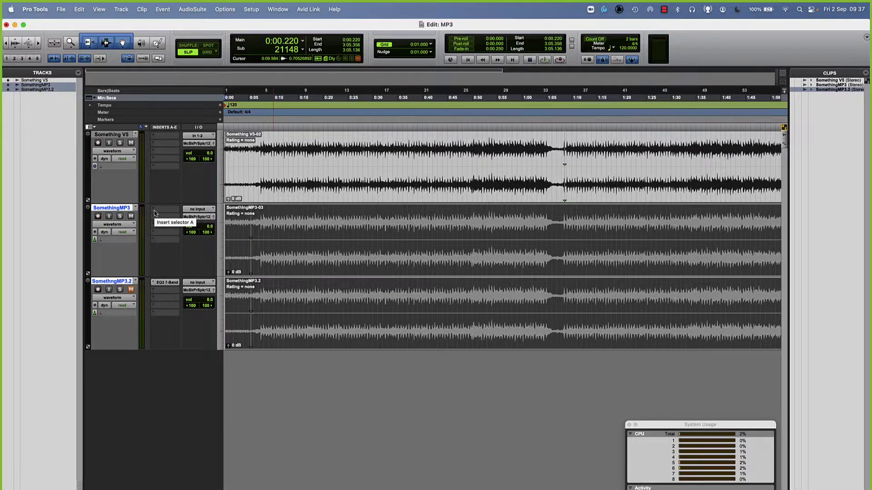
# Play from 0:00.220 with Something V5 audible and swap the mutes of the two selected MP3 tracks.
pyautogui.press('space')
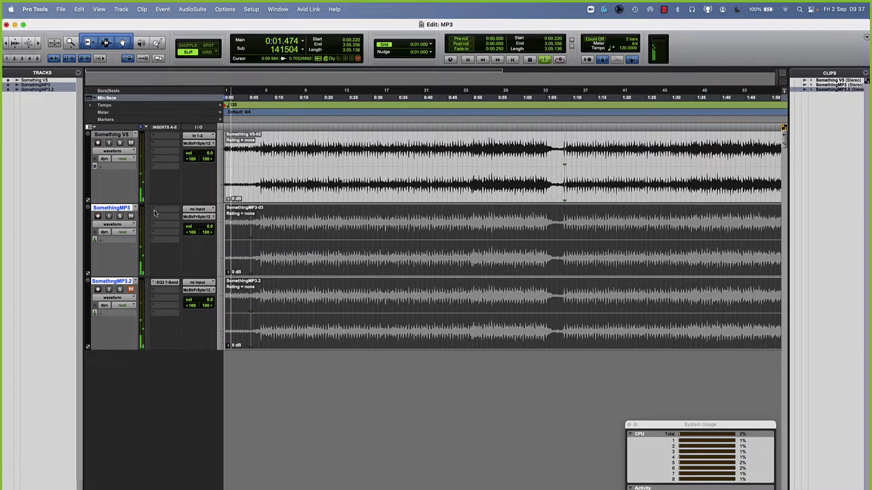
pyautogui.hotkey('shift', 'm')
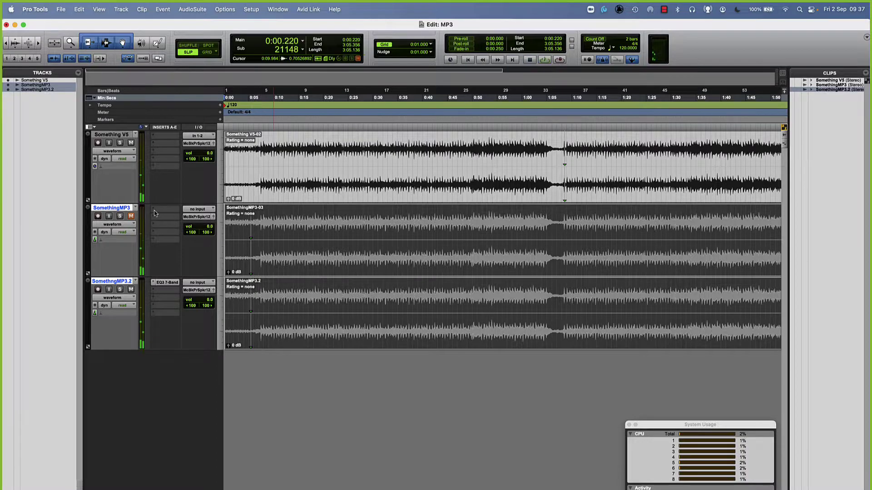
pyautogui.press('space')
# Copy the EQ3 7-Band insert from SomethingMP3.2 to SomethingMP3, and alternate the two MP3 mutes during playback to compare their null tests against the original.
pyautogui.moveTo(171, 284); pyautogui.dragTo(170, 212)
pyautogui.press('space')
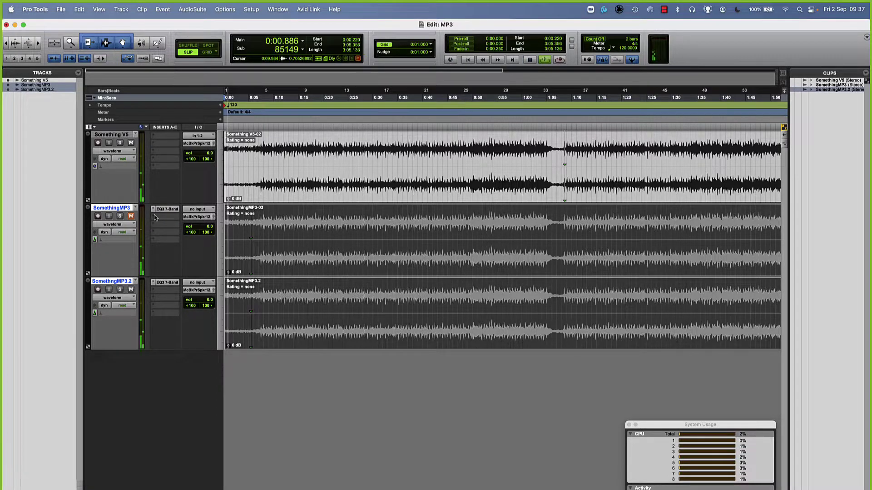
pyautogui.hotkey('shift', 'm')
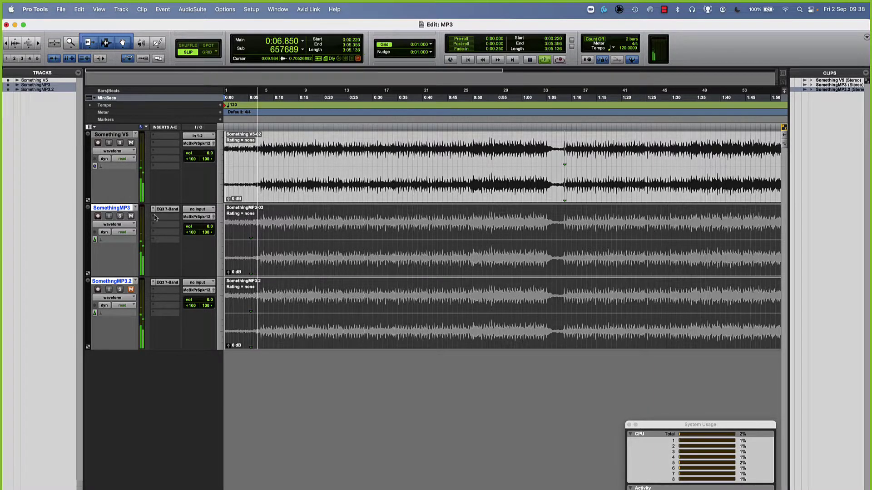
pyautogui.hotkey('shift', 'm')
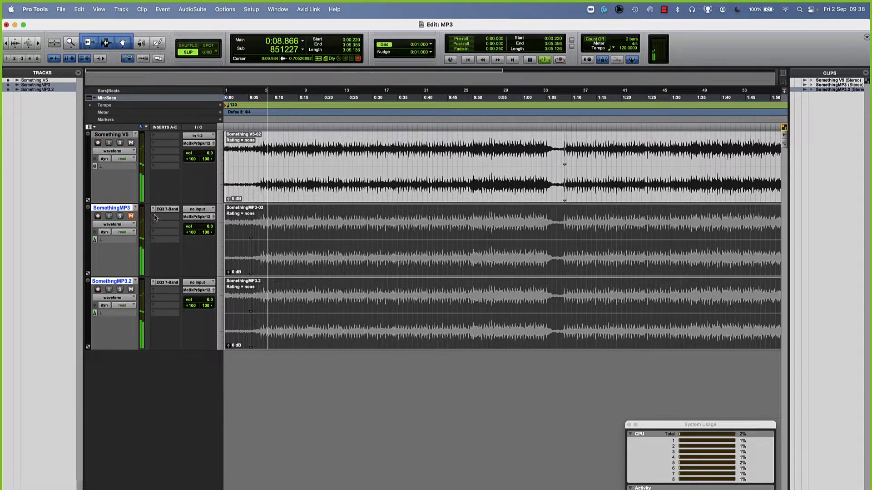
pyautogui.hotkey('shift', 'm')
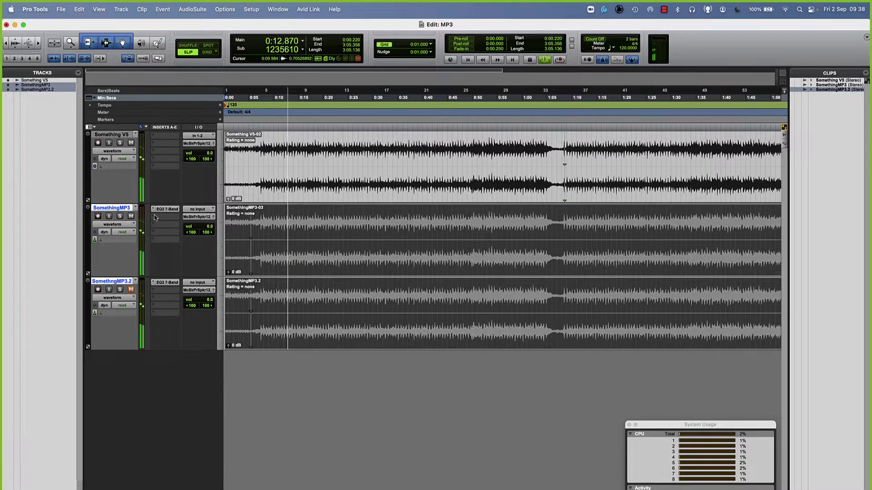
pyautogui.hotkey('shift', 'm')
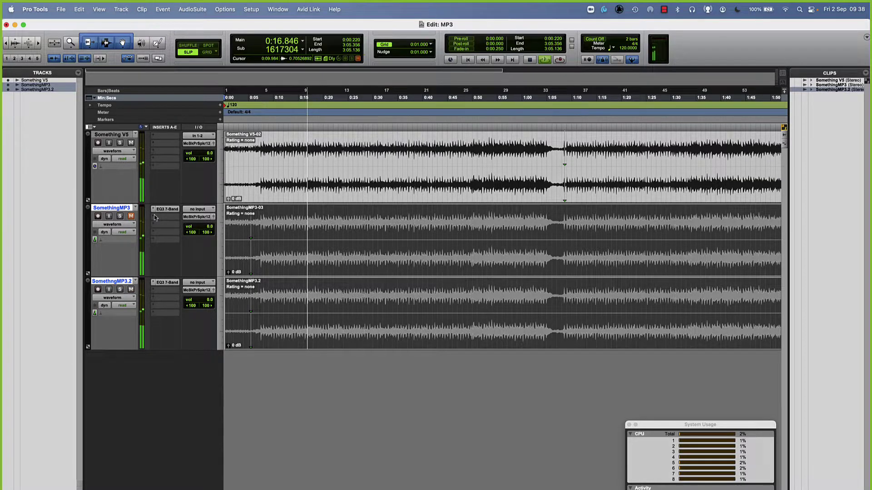
pyautogui.hotkey('shift', 'm')
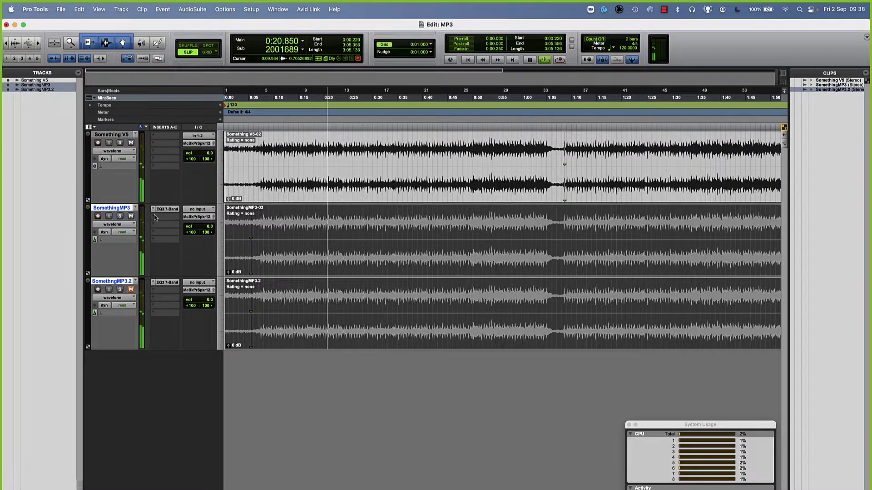
pyautogui.hotkey('shift', 'm')
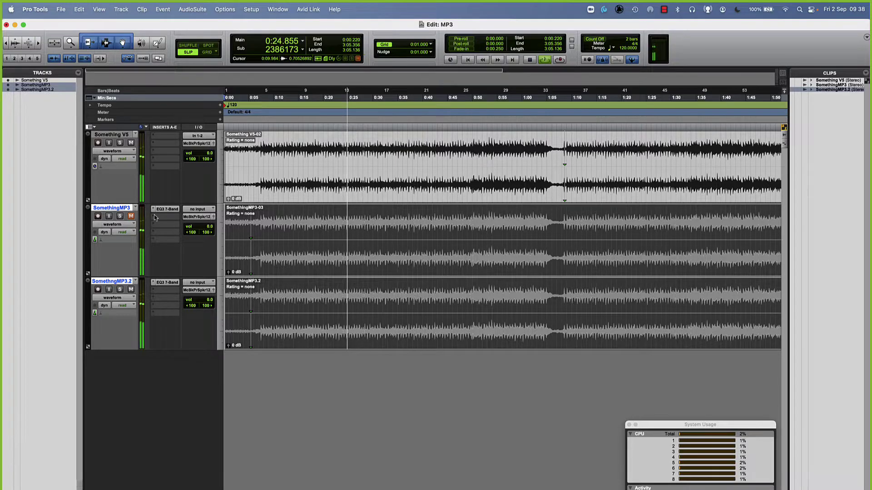
pyautogui.hotkey('shift', 'm')
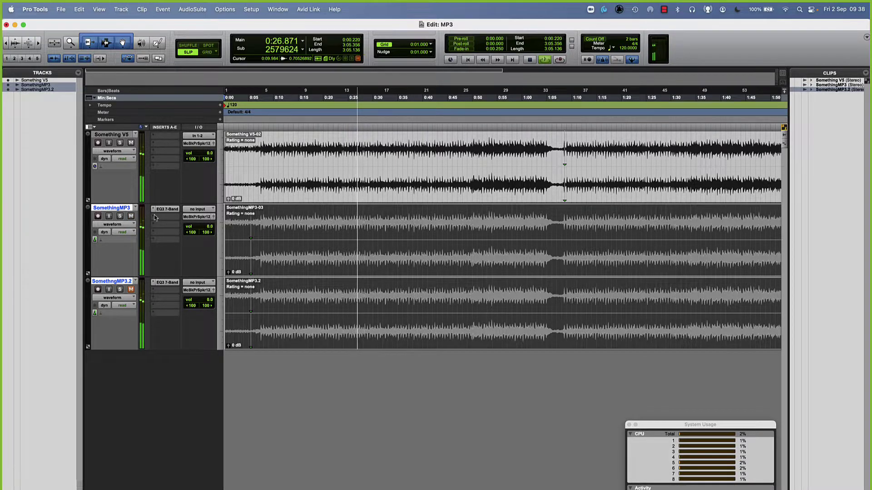
pyautogui.hotkey('shift', 'm')
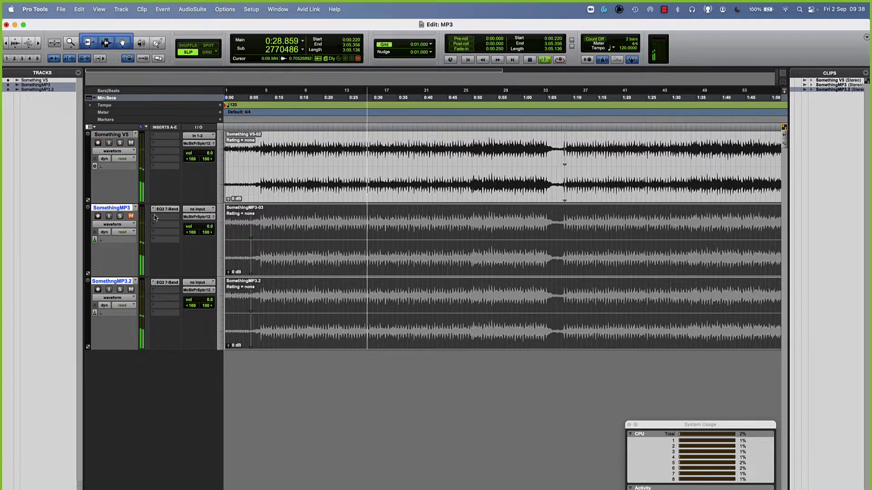
pyautogui.press('space')
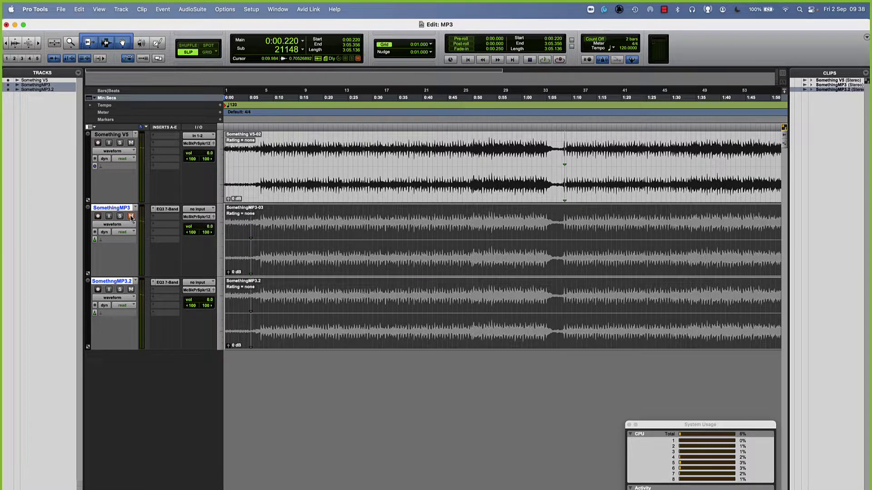
# Compare where the three clips end near 3:05, and place the playback cursor at 2:26.176.
pyautogui.press('super+bracketleft')
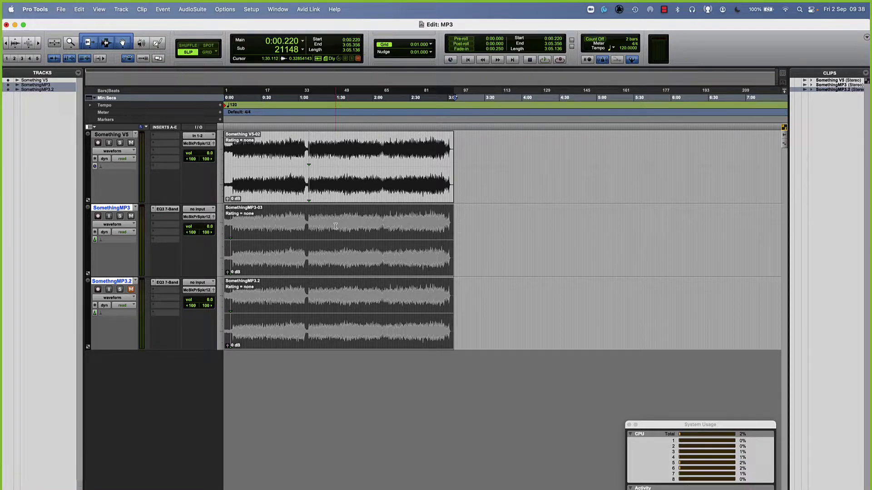
pyautogui.hscroll(2, 336, 226)
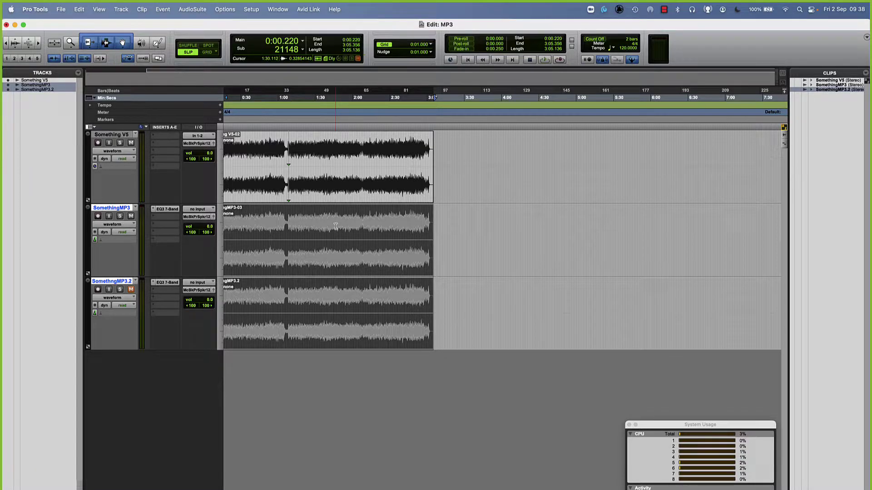
pyautogui.scroll(10, 336, 226)
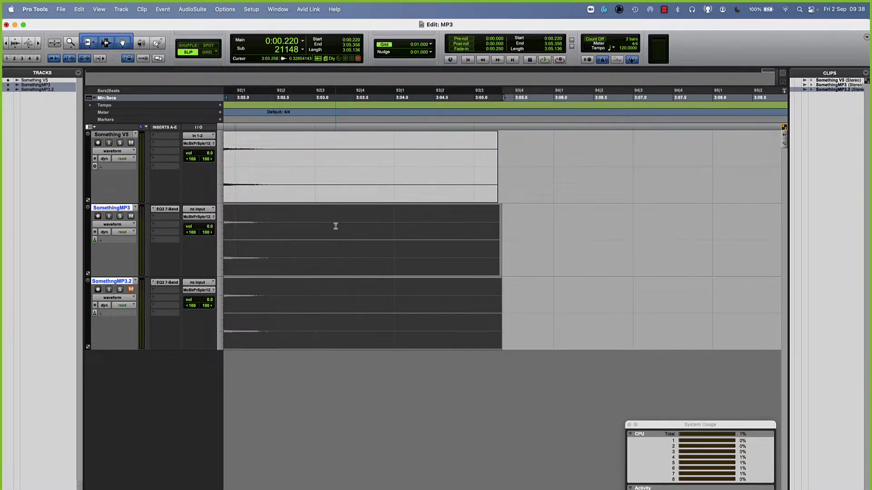
pyautogui.scroll(-10, 335, 226)
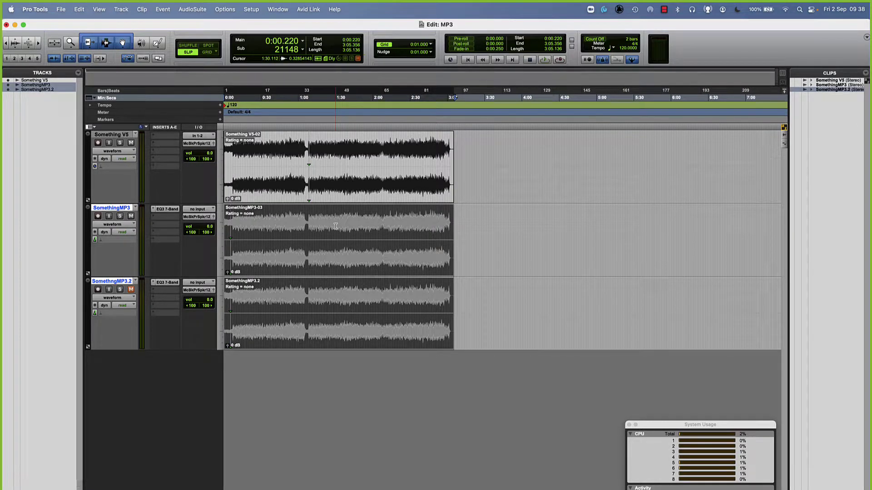
pyautogui.scroll(5, 335, 226)
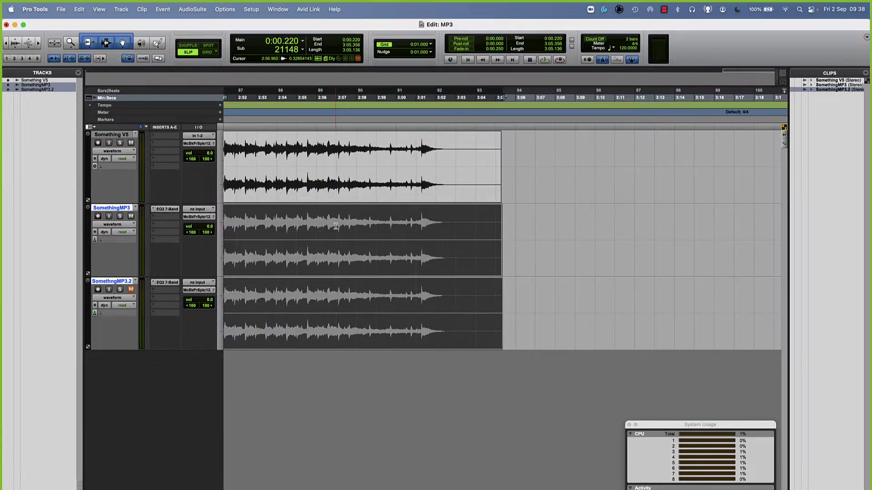
pyautogui.scroll(-2, 335, 226)
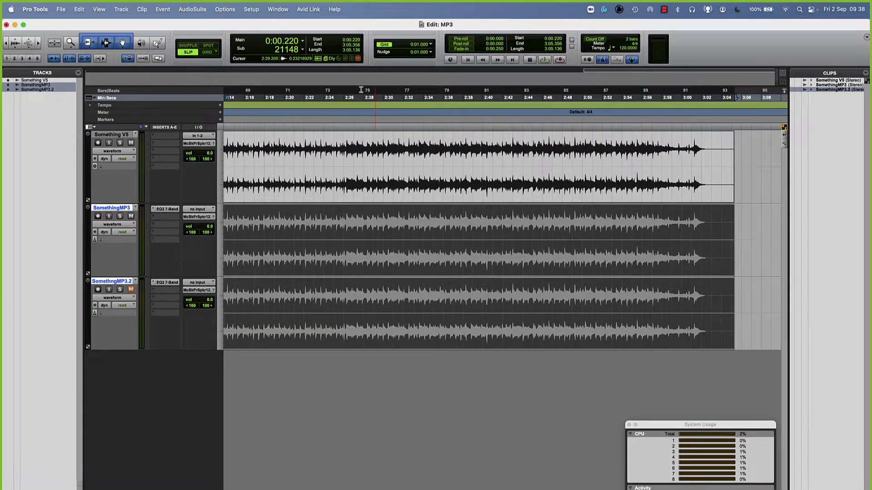
pyautogui.click(345, 102)
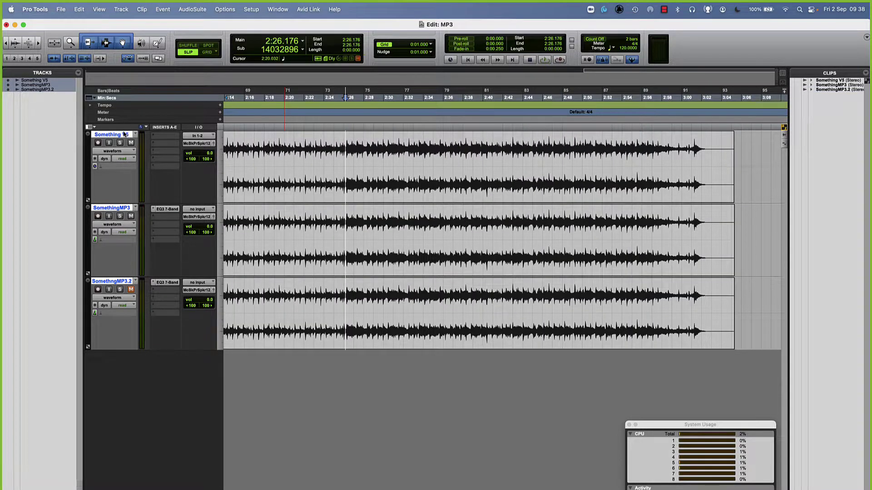
# Play from 2:26.176 with the SomethingMP3 and SomethingMP3.2 tracks selected, alternating their mutes to compare the two null tests.
pyautogui.click(121, 209)
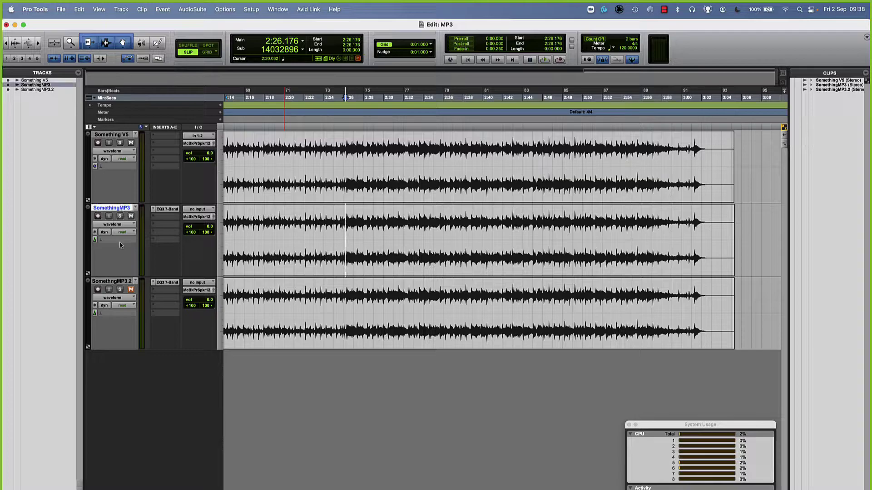
pyautogui.keyDown('shift'); pyautogui.click(121, 283); pyautogui.keyUp('shift')
pyautogui.press('space')
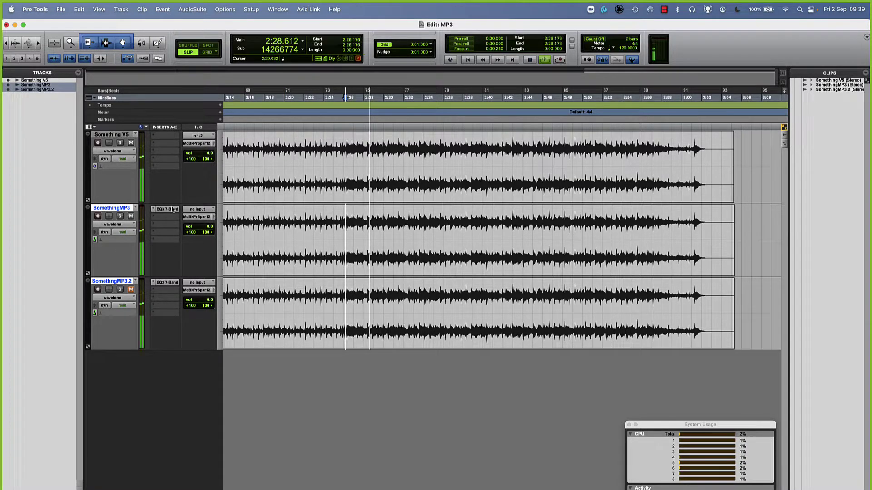
pyautogui.hotkey('shift', 'm')
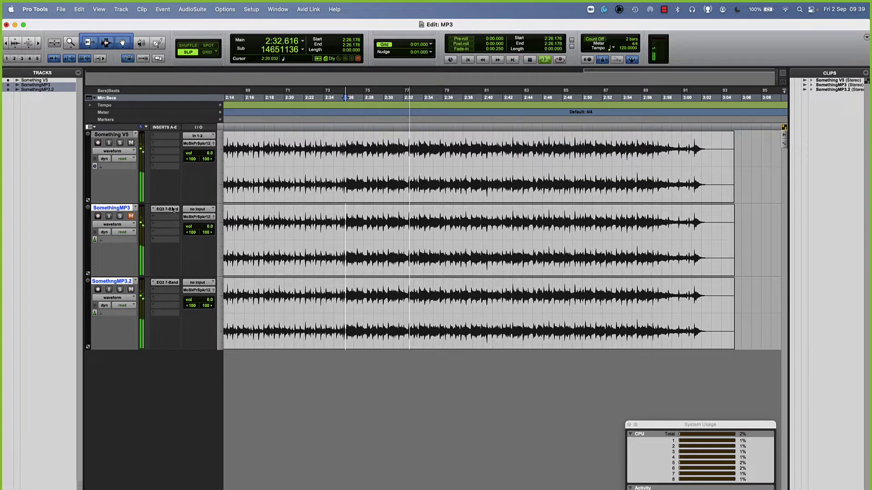
pyautogui.hotkey('shift', 'm')
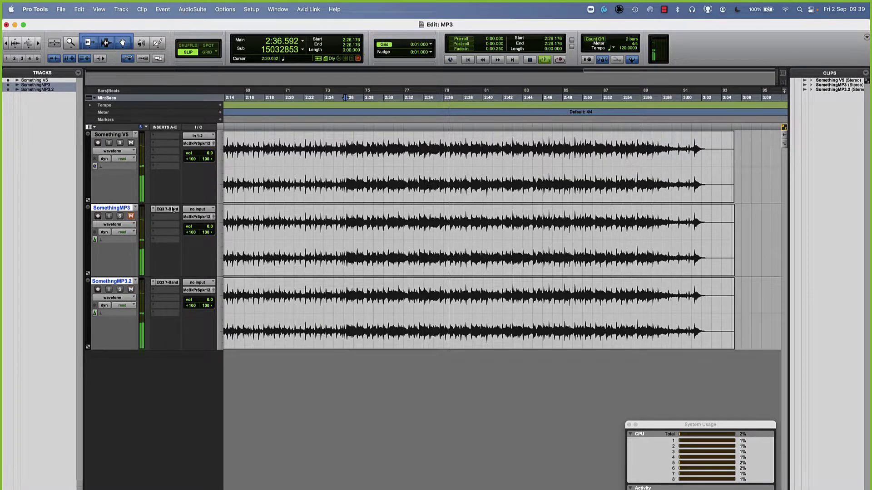
pyautogui.hotkey('shift', 'm')
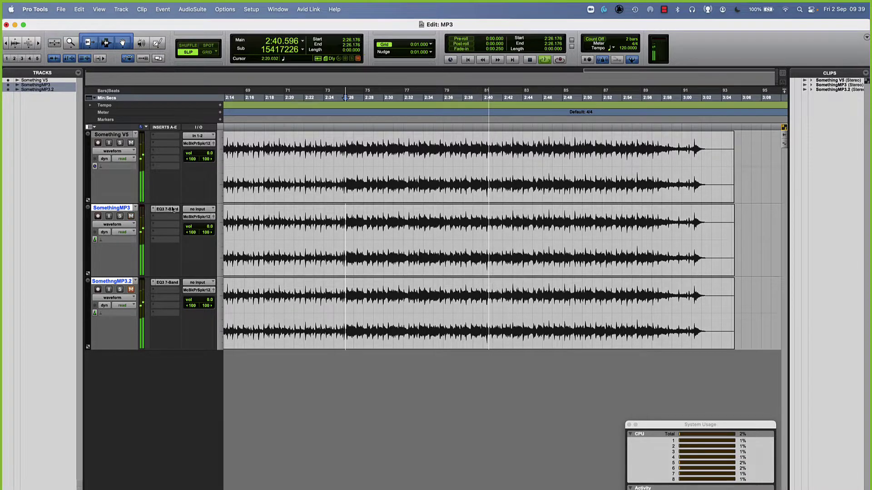
pyautogui.hotkey('shift', 'm')
pyautogui.hotkey('shift', 'm')
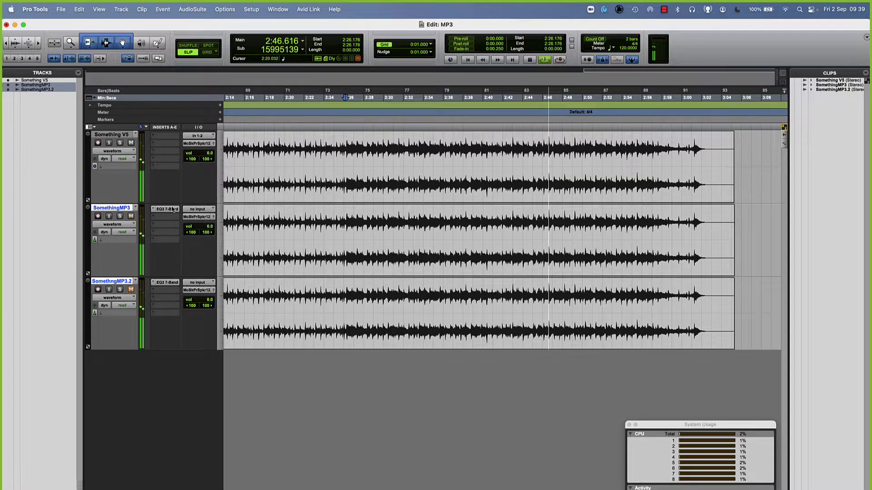
pyautogui.hotkey('shift', 'm')
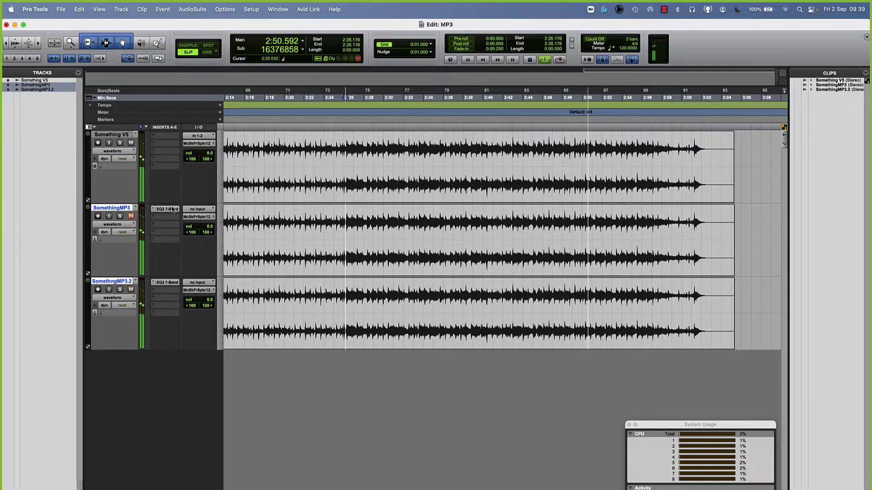
pyautogui.press('space')
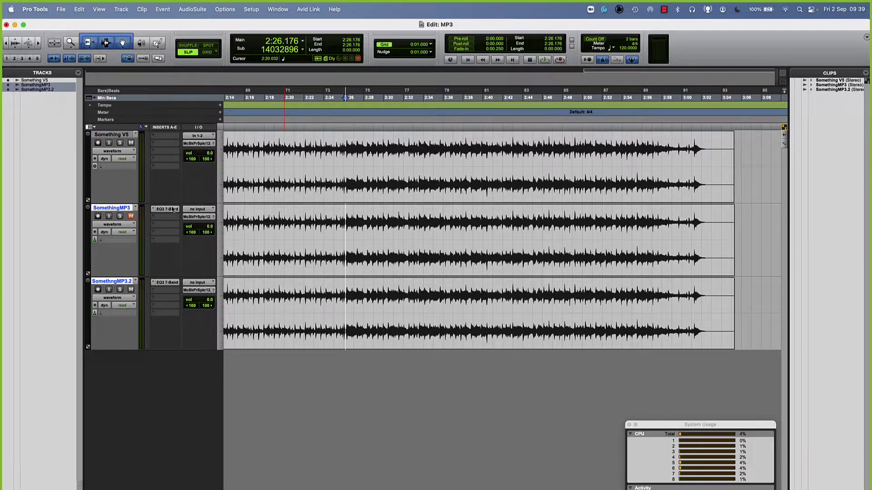
pyautogui.press('super+bracketleft')
pyautogui.press('super+bracketleft')
pyautogui.press('super+bracketleft')
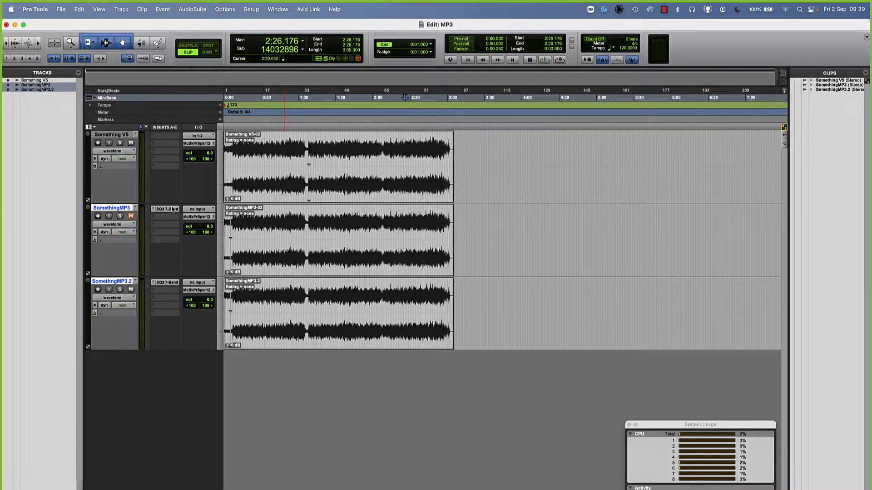
pyautogui.press('super+bracketright')
pyautogui.press('super+bracketright')
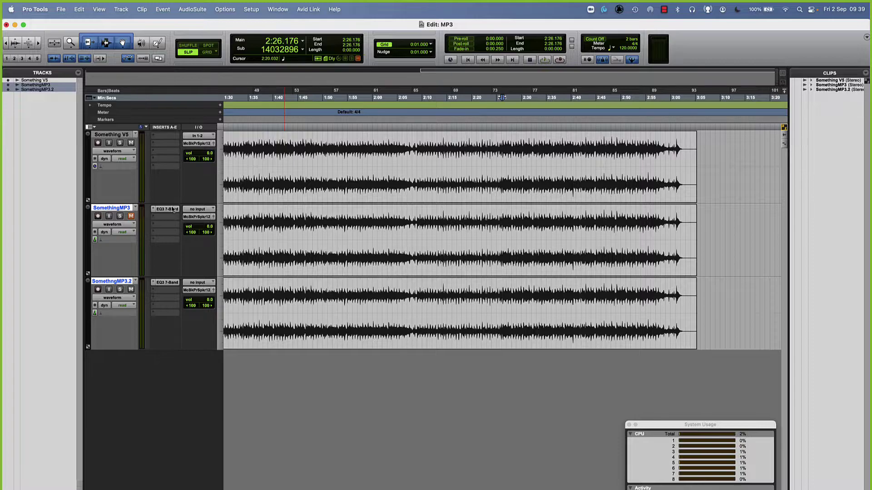
pyautogui.press('super+bracketleft')
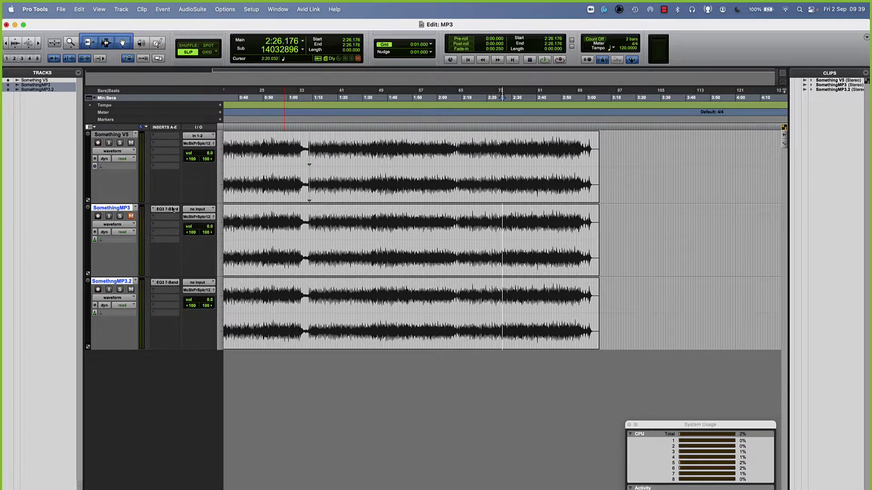
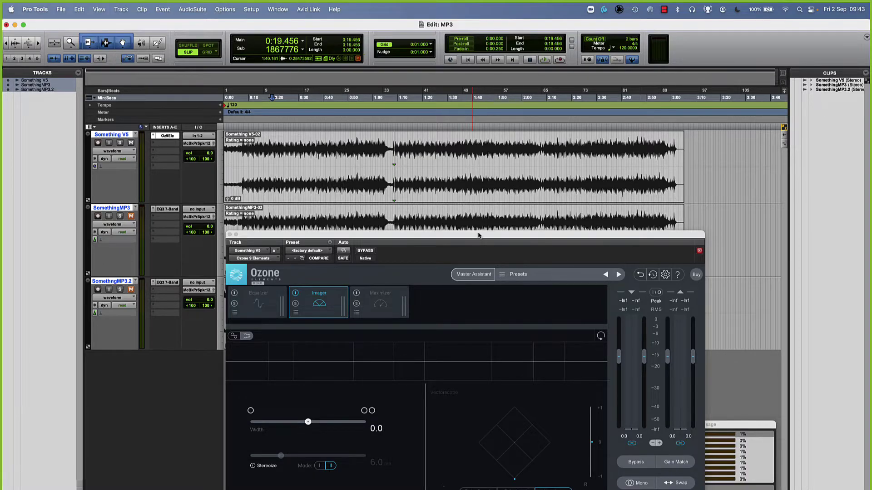
# Play from 0:19.456 with Something V5's Ozone 9 Elements Imager open and observe the vectorscope and level meters.
pyautogui.moveTo(478, 235); pyautogui.dragTo(477, 235)
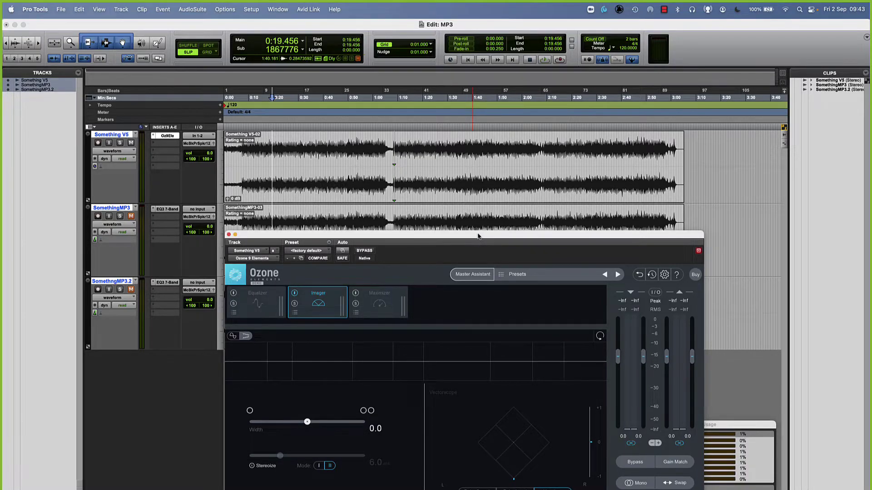
pyautogui.moveTo(478, 236); pyautogui.dragTo(479, 237)
pyautogui.press('space')
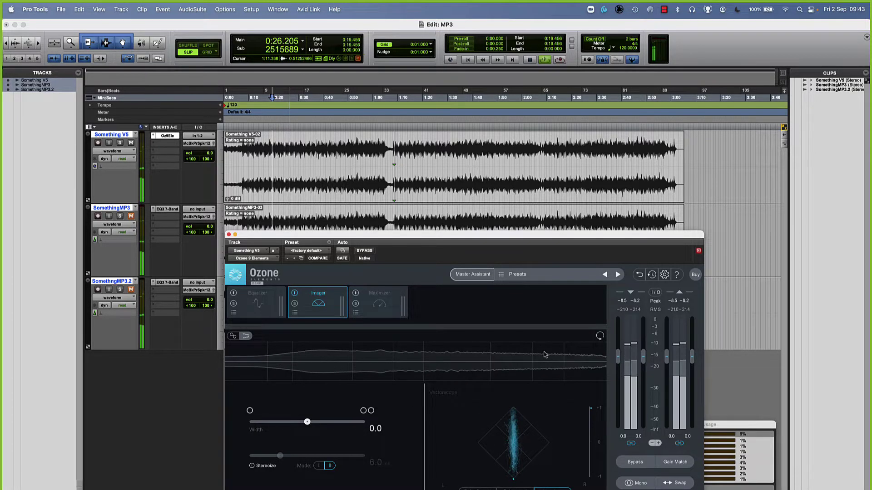
pyautogui.press('space')
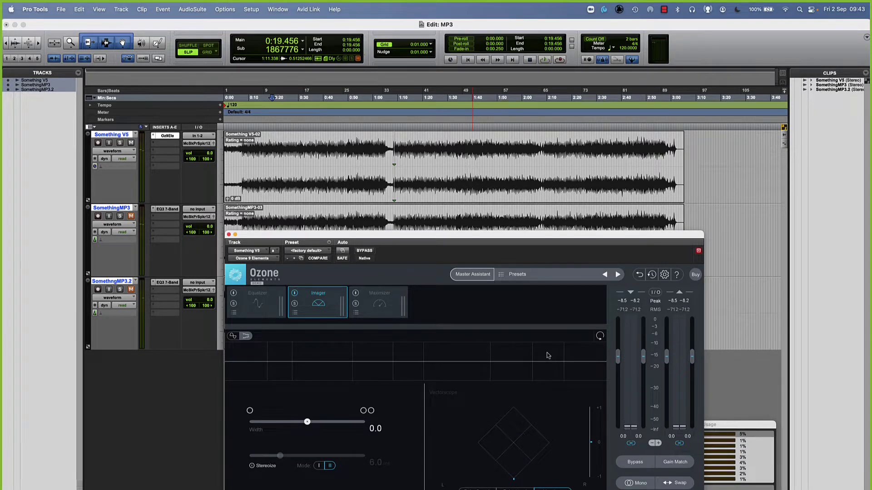
# Copy the Ozone 9 Elements insert from Something V5 to SomethingMP3, unmute SomethingMP3 and mute Something V5 for a brief playback.
pyautogui.click(132, 217)
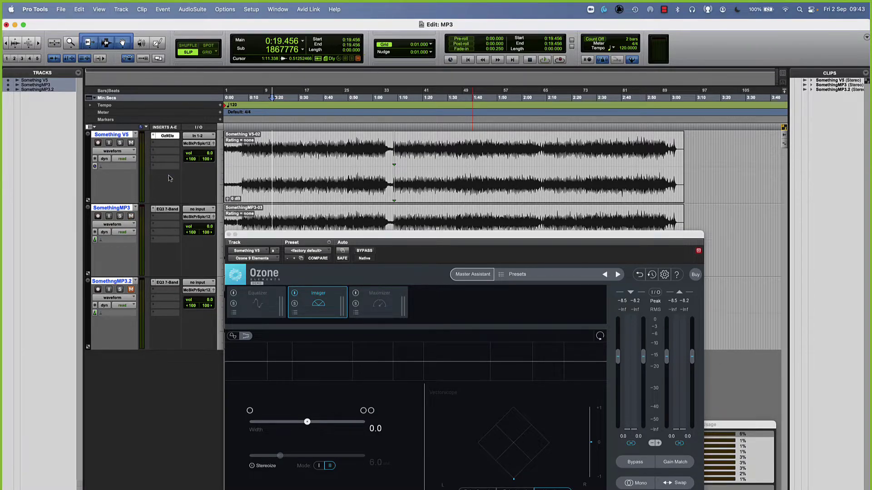
pyautogui.moveTo(170, 221); pyautogui.dragTo(169, 221)
pyautogui.click(131, 143)
pyautogui.press('space')
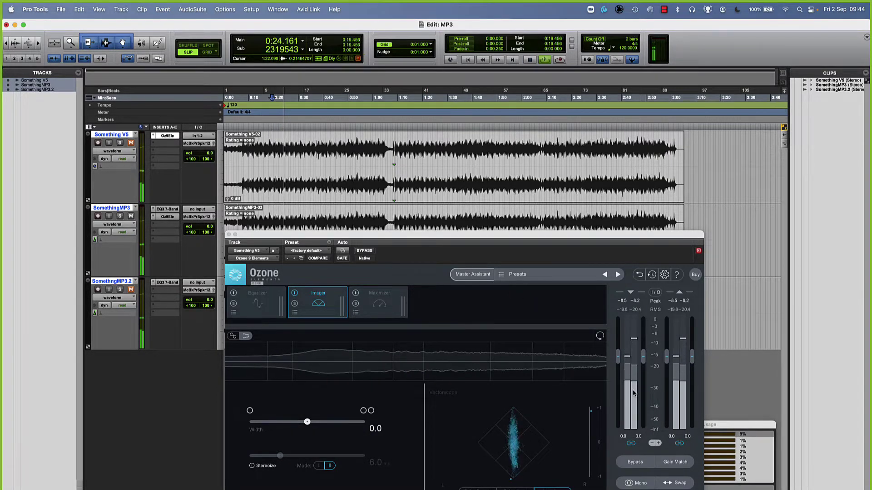
pyautogui.press('space')
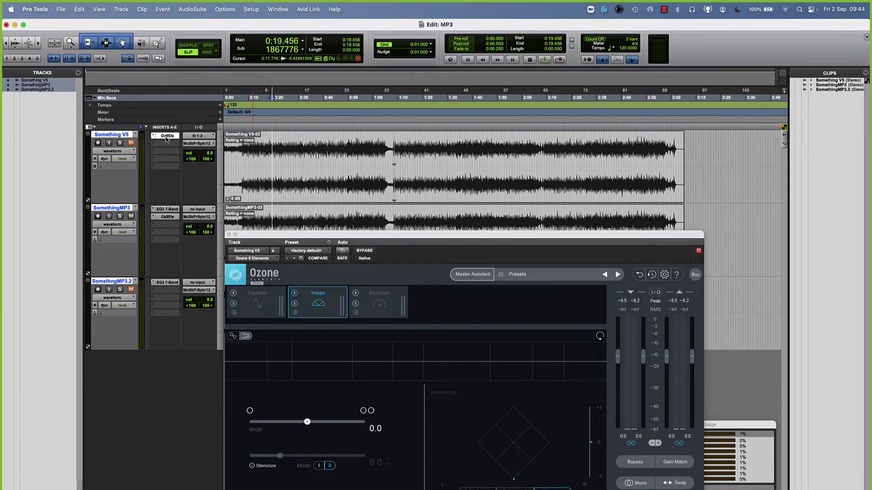
# Show the Ozone 9 Elements windows of Something V5 and SomethingMP3 together in demo mode, and select the SomethingMP3-03 clip.
pyautogui.moveTo(349, 234); pyautogui.dragTo(508, 69)
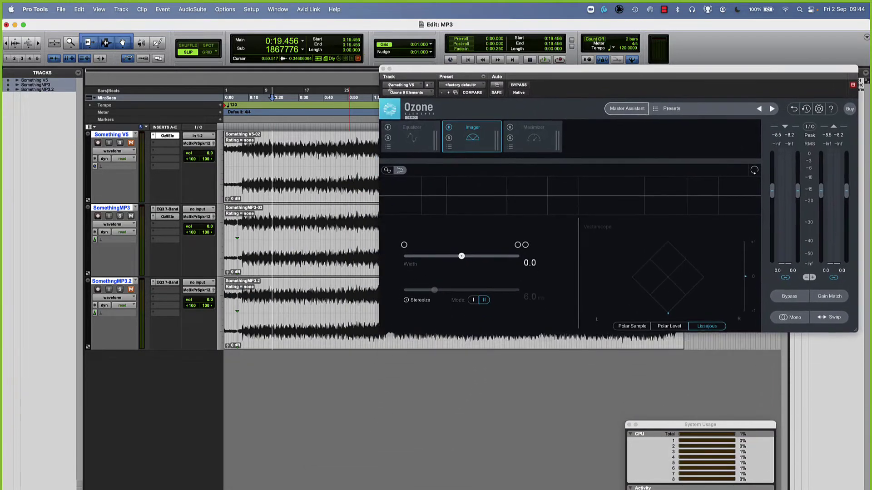
pyautogui.click(173, 138)
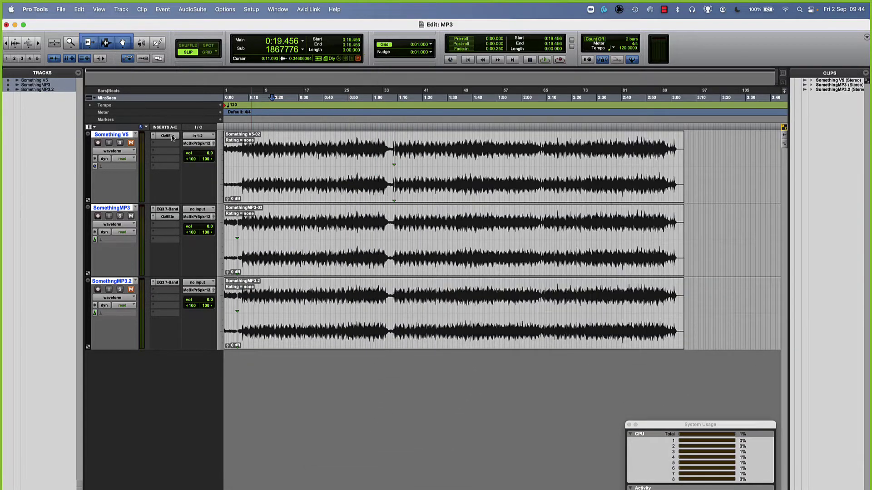
pyautogui.click(174, 216)
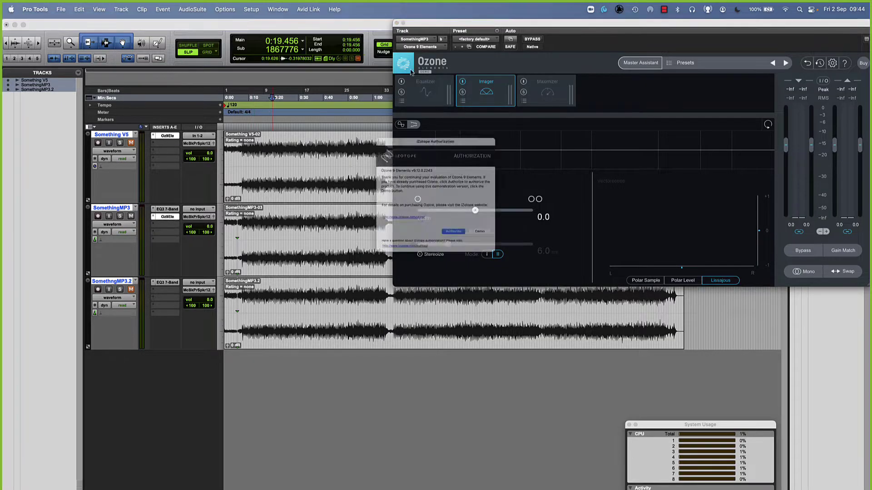
pyautogui.click(505, 255)
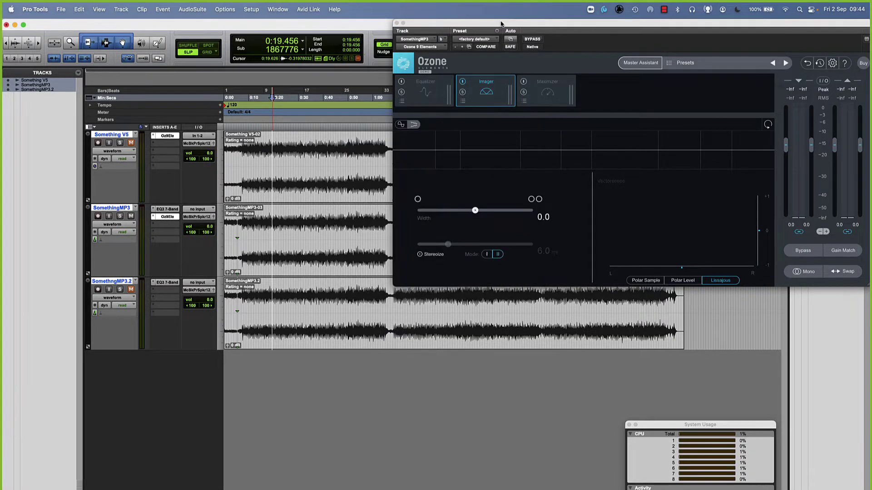
pyautogui.moveTo(496, 24); pyautogui.dragTo(445, 259)
pyautogui.doubleClick(364, 242)
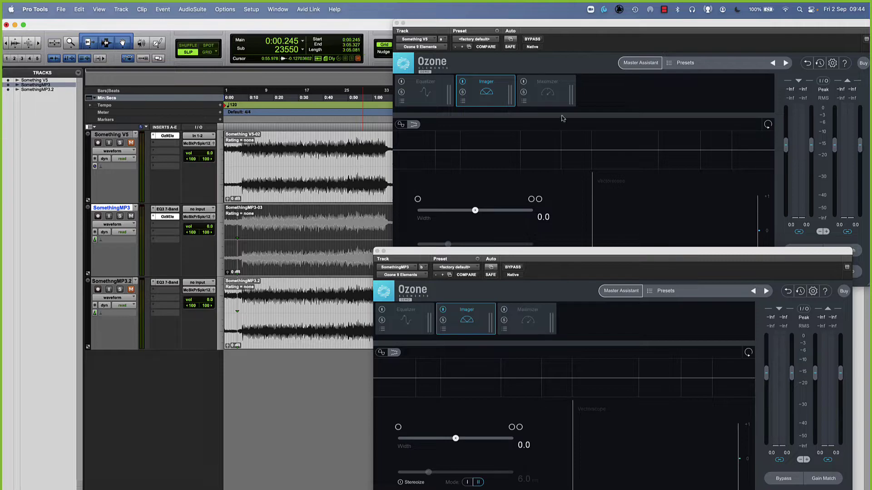
pyautogui.moveTo(534, 24); pyautogui.dragTo(276, 4)
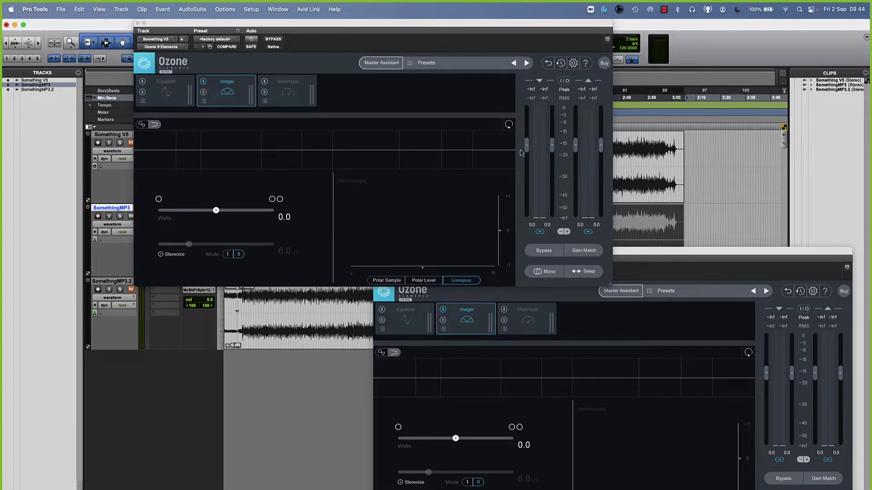
pyautogui.click(703, 255)
# Play the selected SomethingMP3-03 range and compare the two Ozone Imager vectorscopes and meters, repositioning both windows to keep them readable.
pyautogui.press('space')
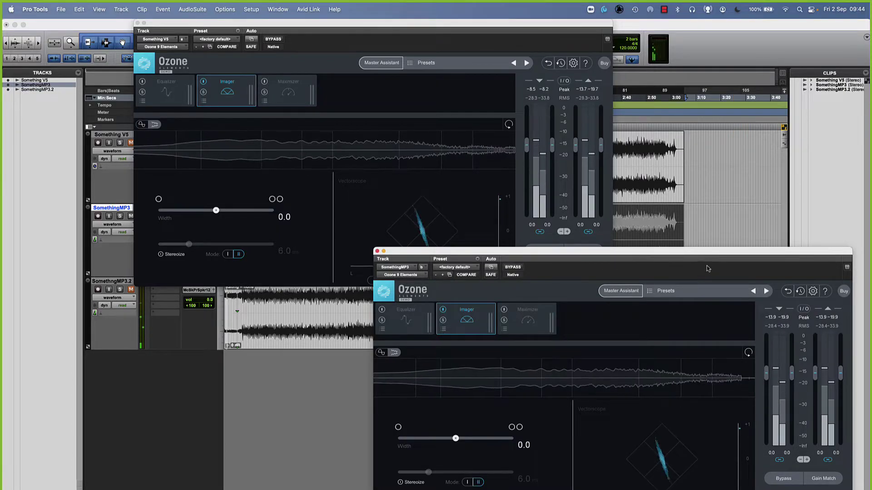
pyautogui.moveTo(626, 256); pyautogui.dragTo(580, 270)
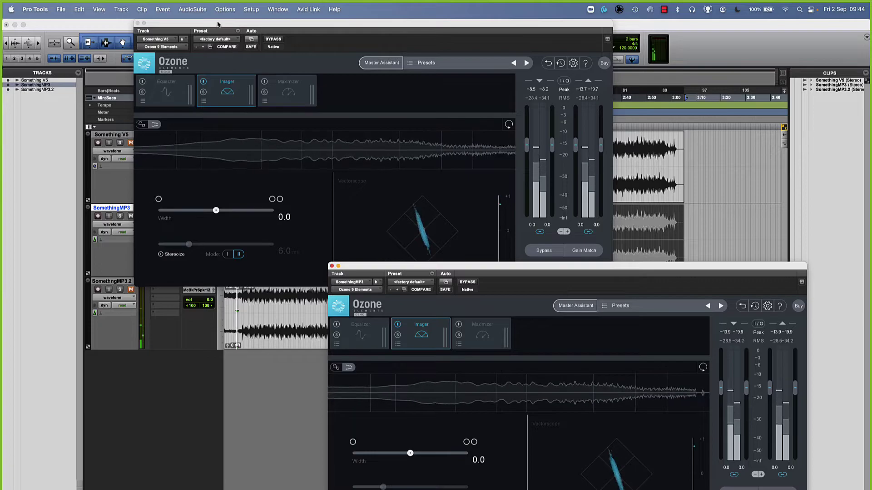
pyautogui.moveTo(272, 24); pyautogui.dragTo(375, 24)
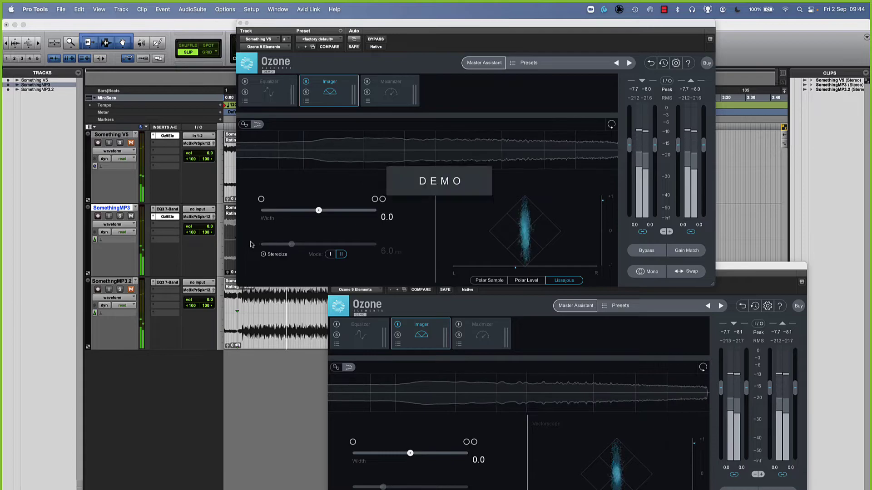
pyautogui.press('space')
pyautogui.click(726, 269)
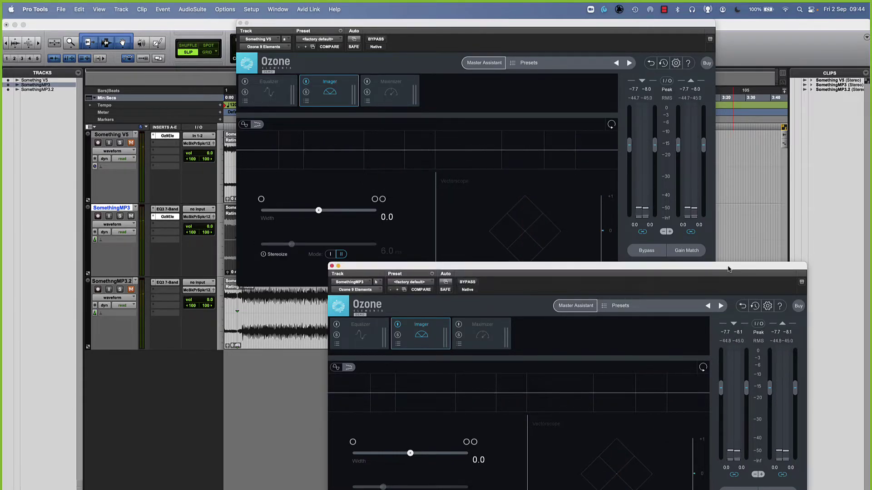
pyautogui.moveTo(727, 269); pyautogui.dragTo(770, 268)
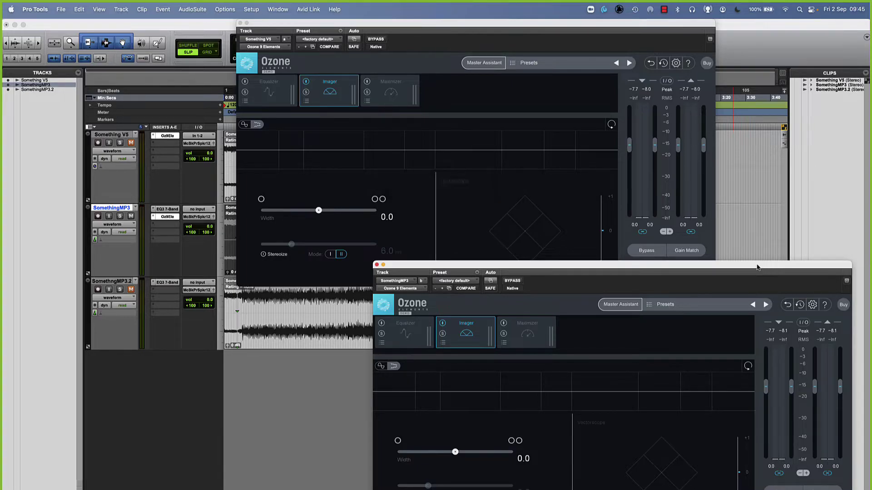
# Toggle SomethingMP3's mute and check the EQ3 7-Band settings on SomethingMP3.2.
pyautogui.click(132, 217)
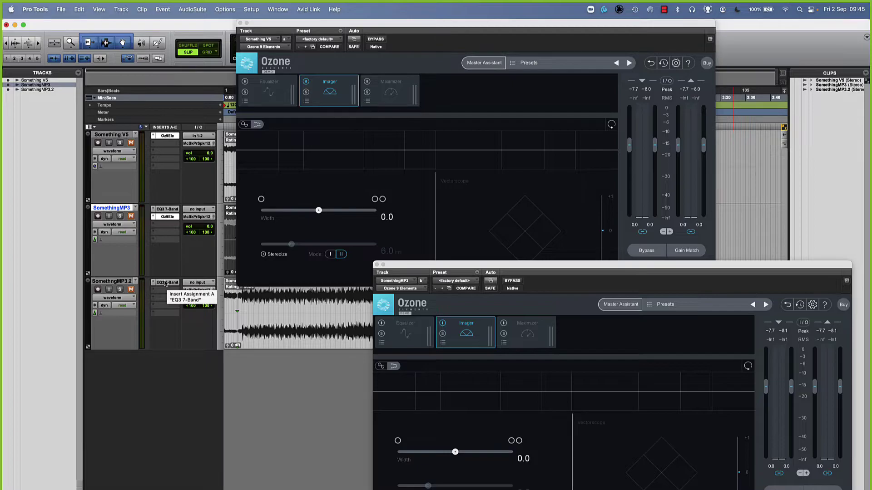
pyautogui.click(165, 283)
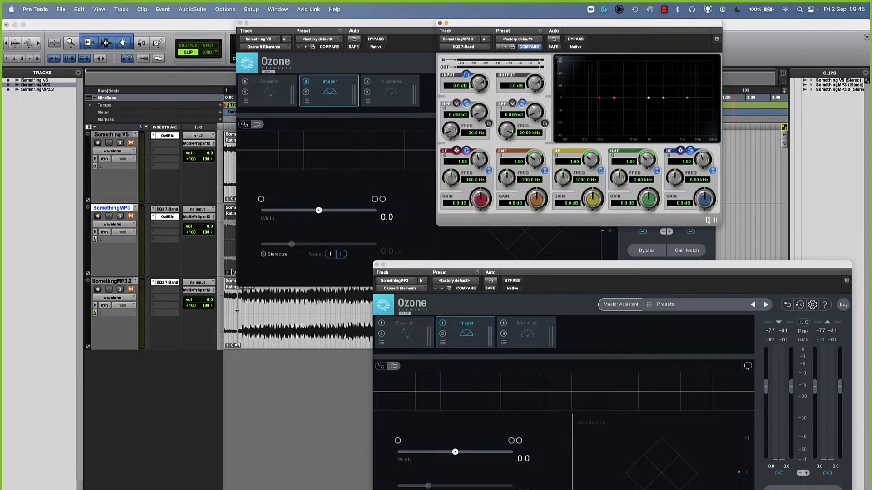
pyautogui.click(440, 22)
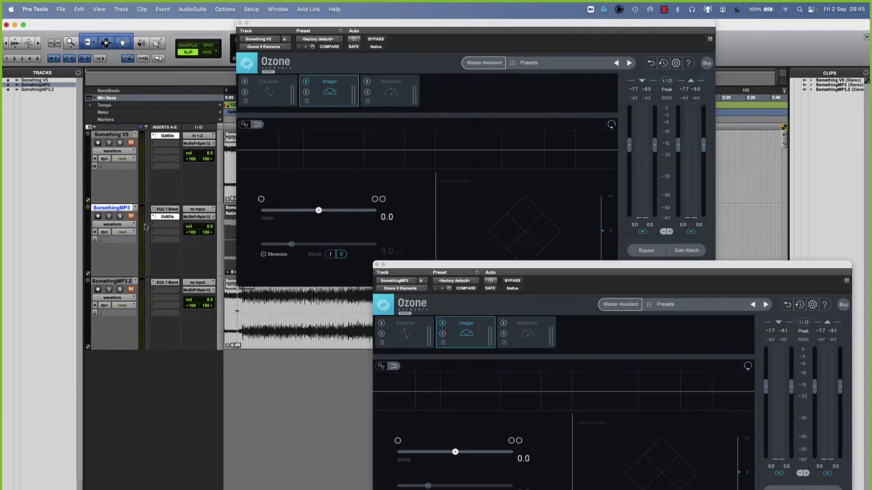
# Copy the Ozone 9 Elements insert from SomethingMP3 to SomethingMP3.2 in demo mode, and start playback with all three Ozone windows in view.
pyautogui.moveTo(170, 219); pyautogui.dragTo(167, 292)
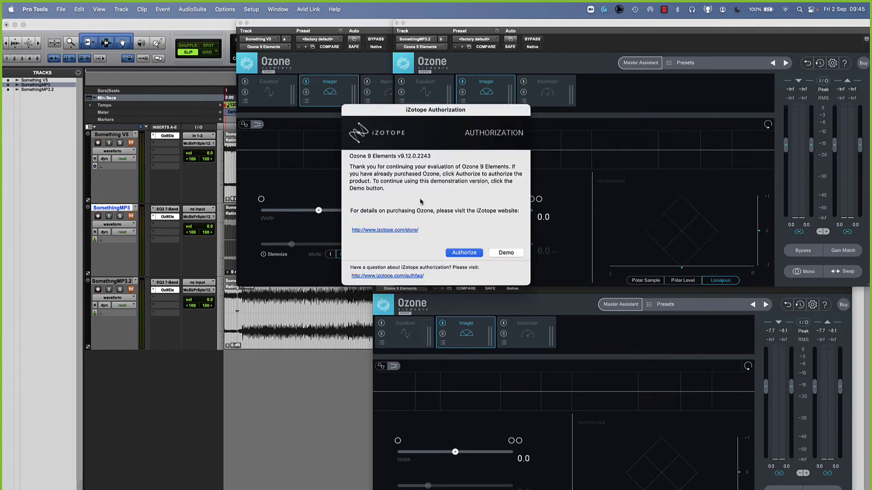
pyautogui.click(507, 253)
pyautogui.moveTo(574, 27); pyautogui.dragTo(183, 275)
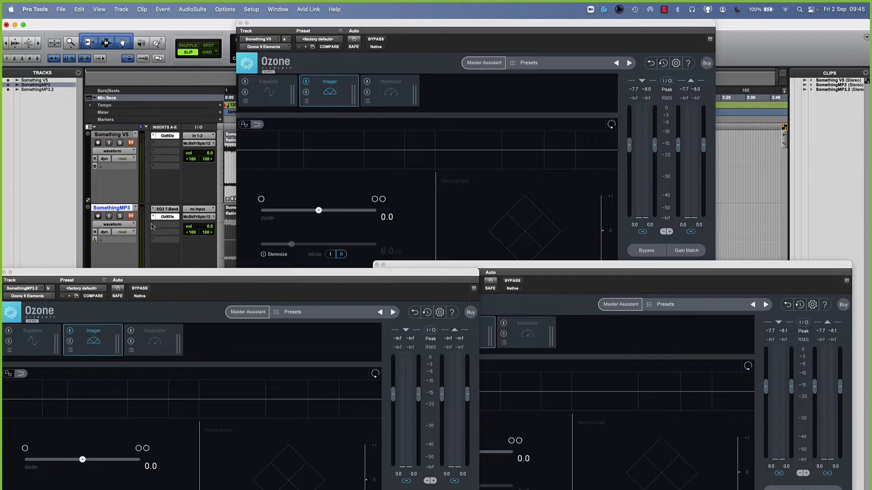
pyautogui.moveTo(164, 274); pyautogui.dragTo(262, 306)
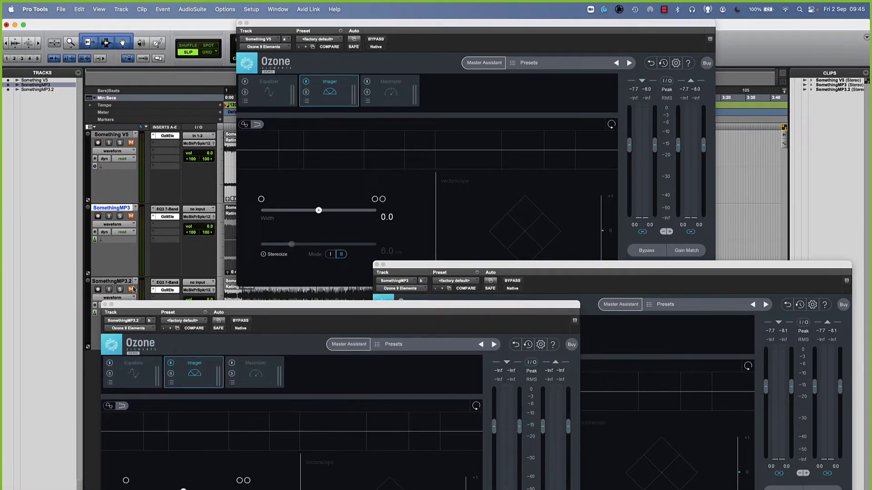
pyautogui.moveTo(181, 306); pyautogui.dragTo(111, 231)
pyautogui.press('space')
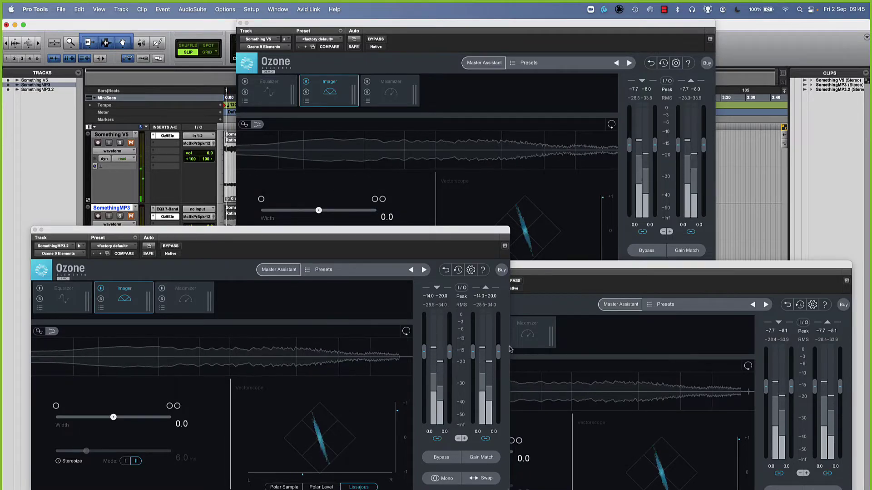